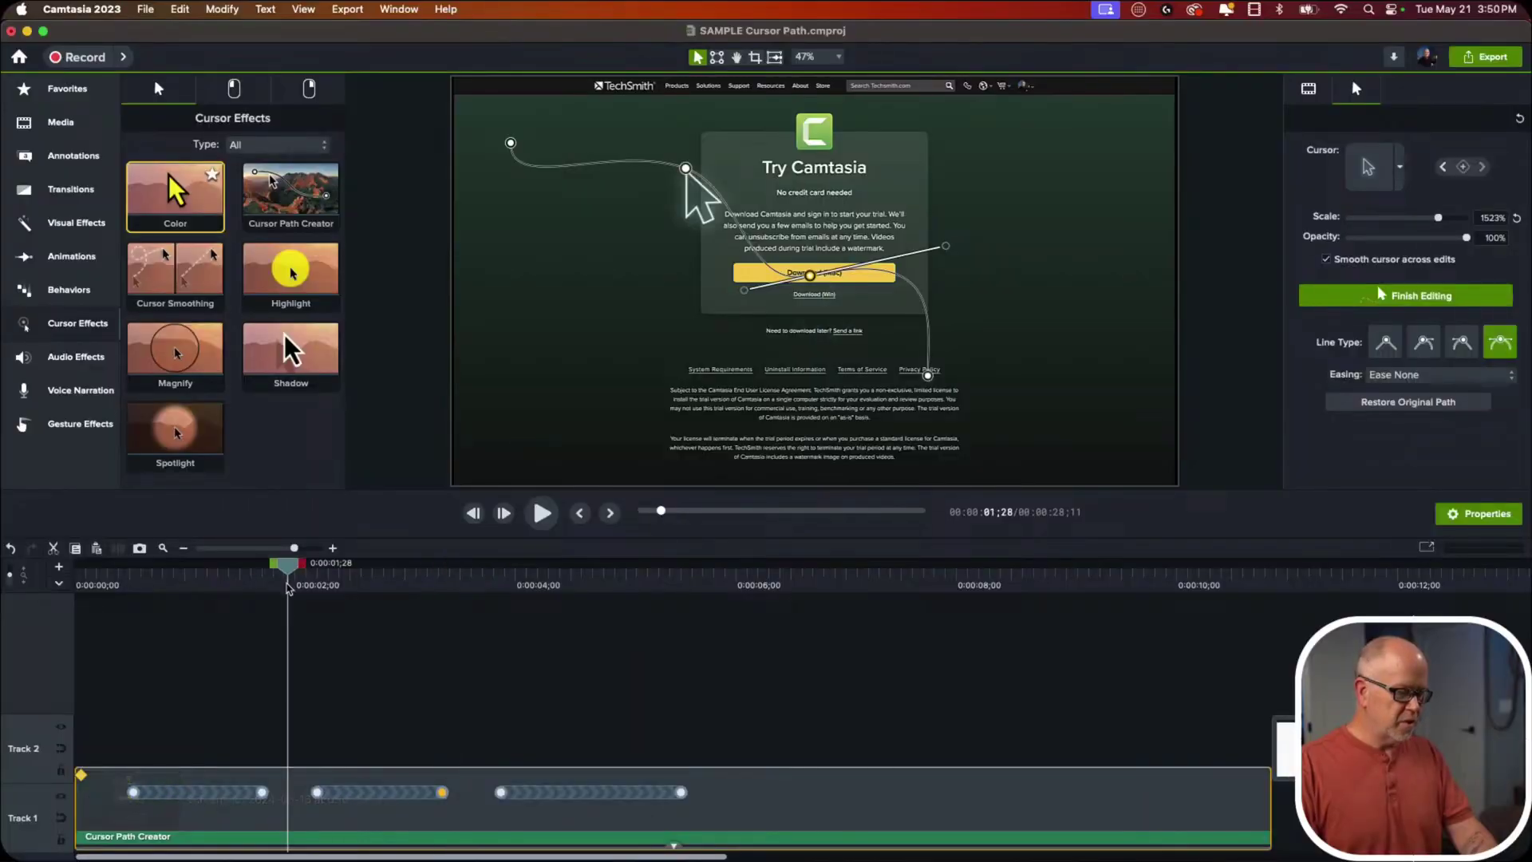
- Scrub the timeline from about 15 to 26 seconds to examine the password reset and Security Challenge footage
{"action": "key", "text": "space"}
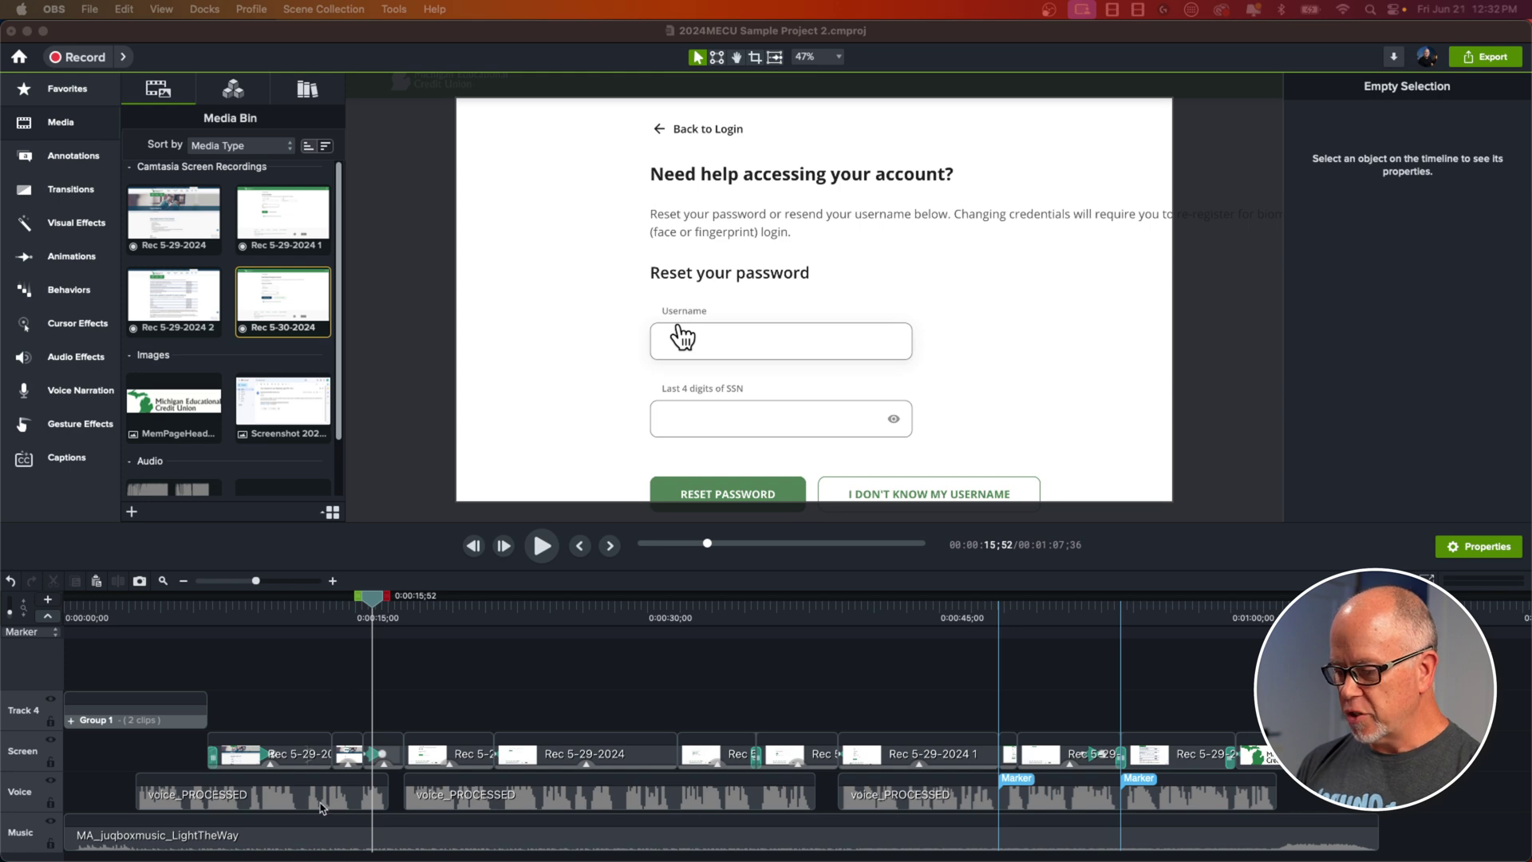
{"action": "left_click_drag", "start_coordinate": [375, 607], "coordinate": [370, 731]}
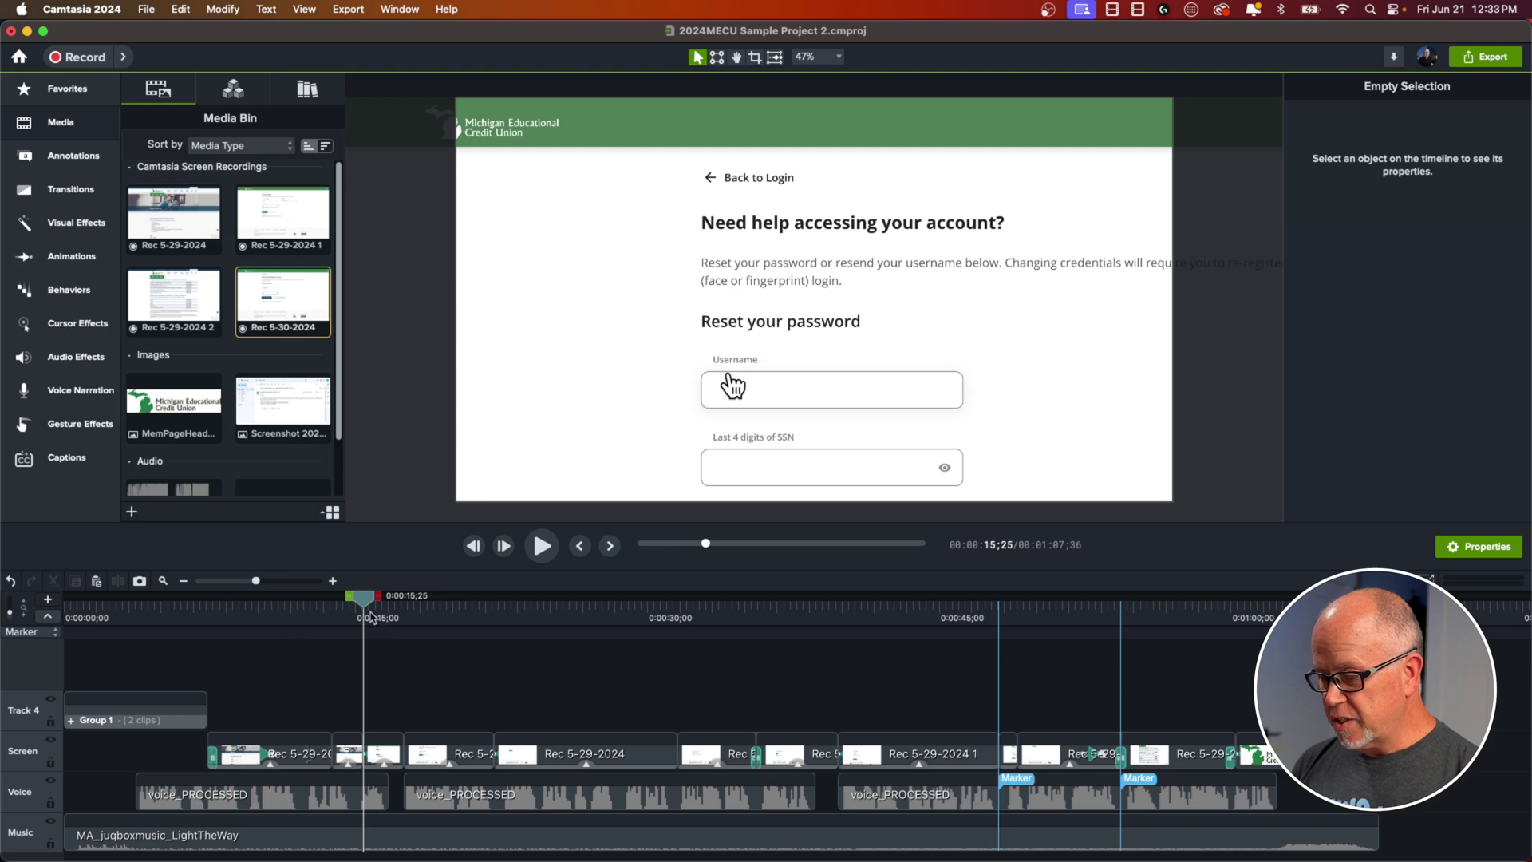
{"action": "left_click_drag", "start_coordinate": [367, 613], "coordinate": [539, 656]}
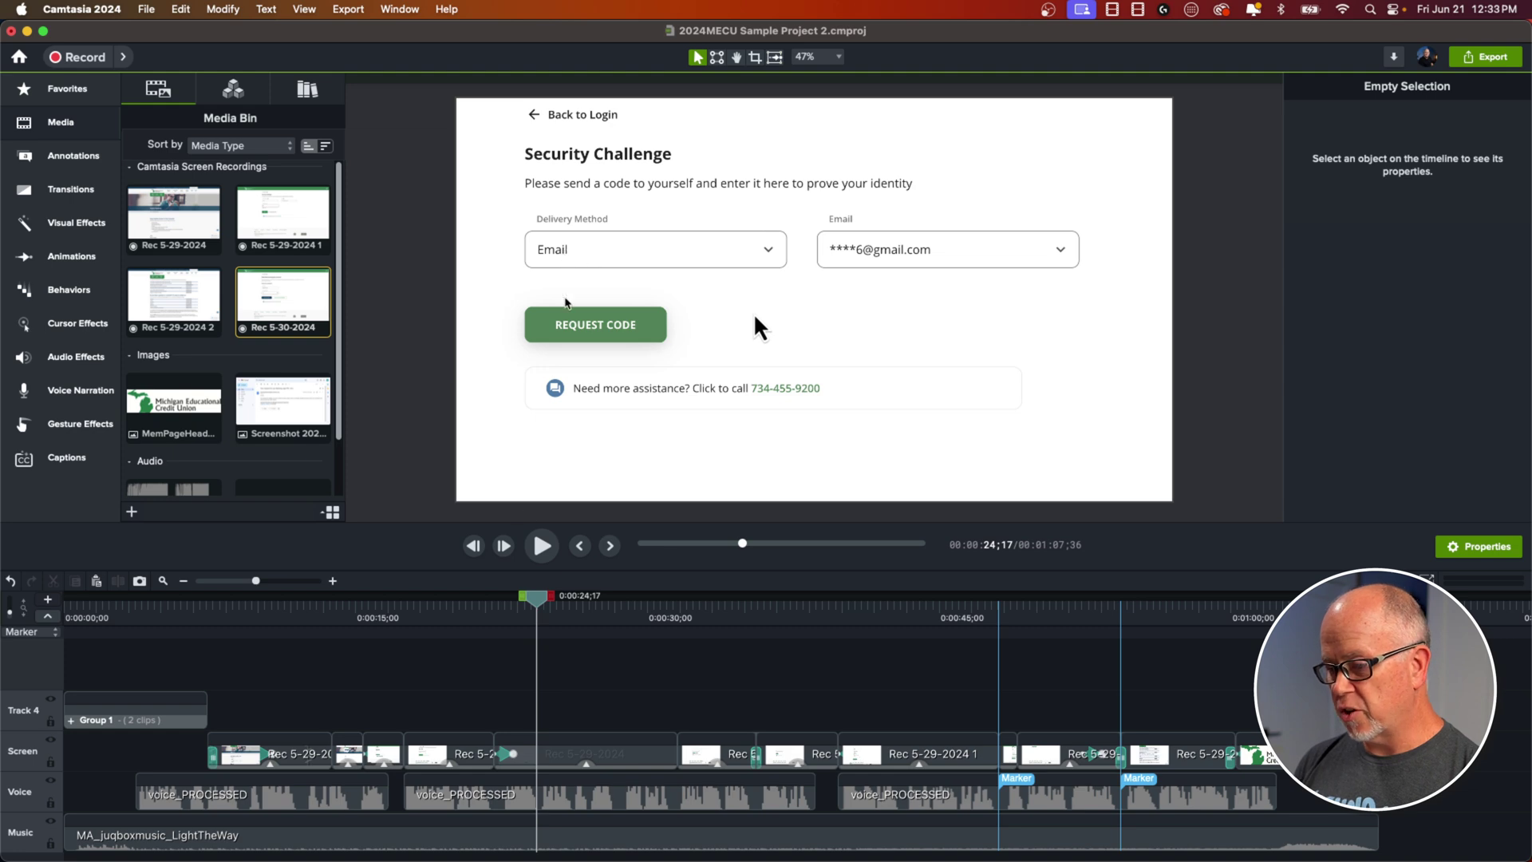
{"action": "left_click_drag", "start_coordinate": [535, 600], "coordinate": [568, 628]}
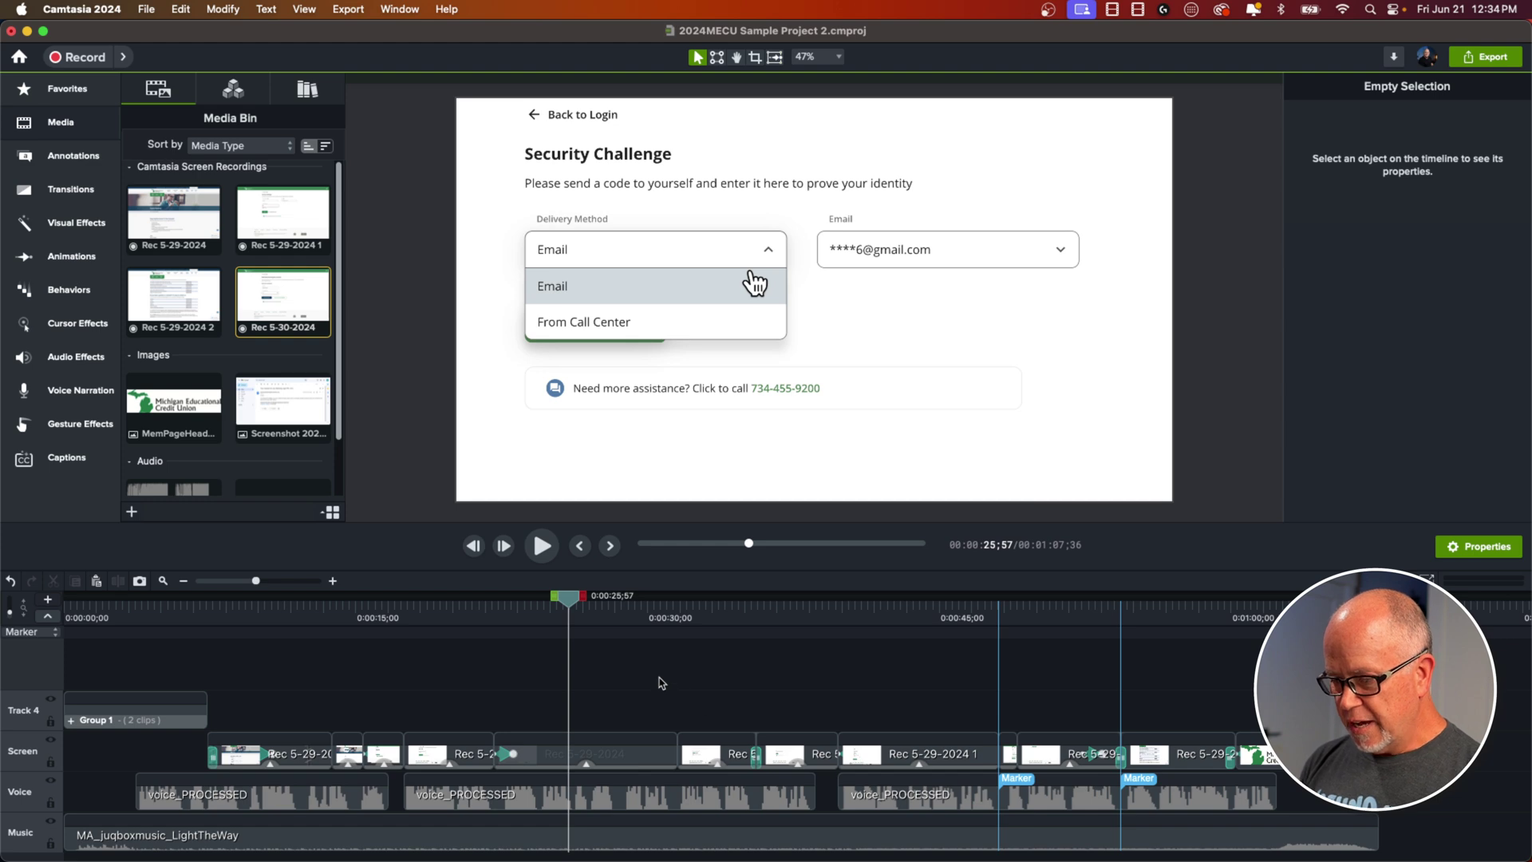
- Delete both existing markers over the Voice track, near 47 and 53 seconds
{"action": "left_click", "coordinate": [1018, 786]}
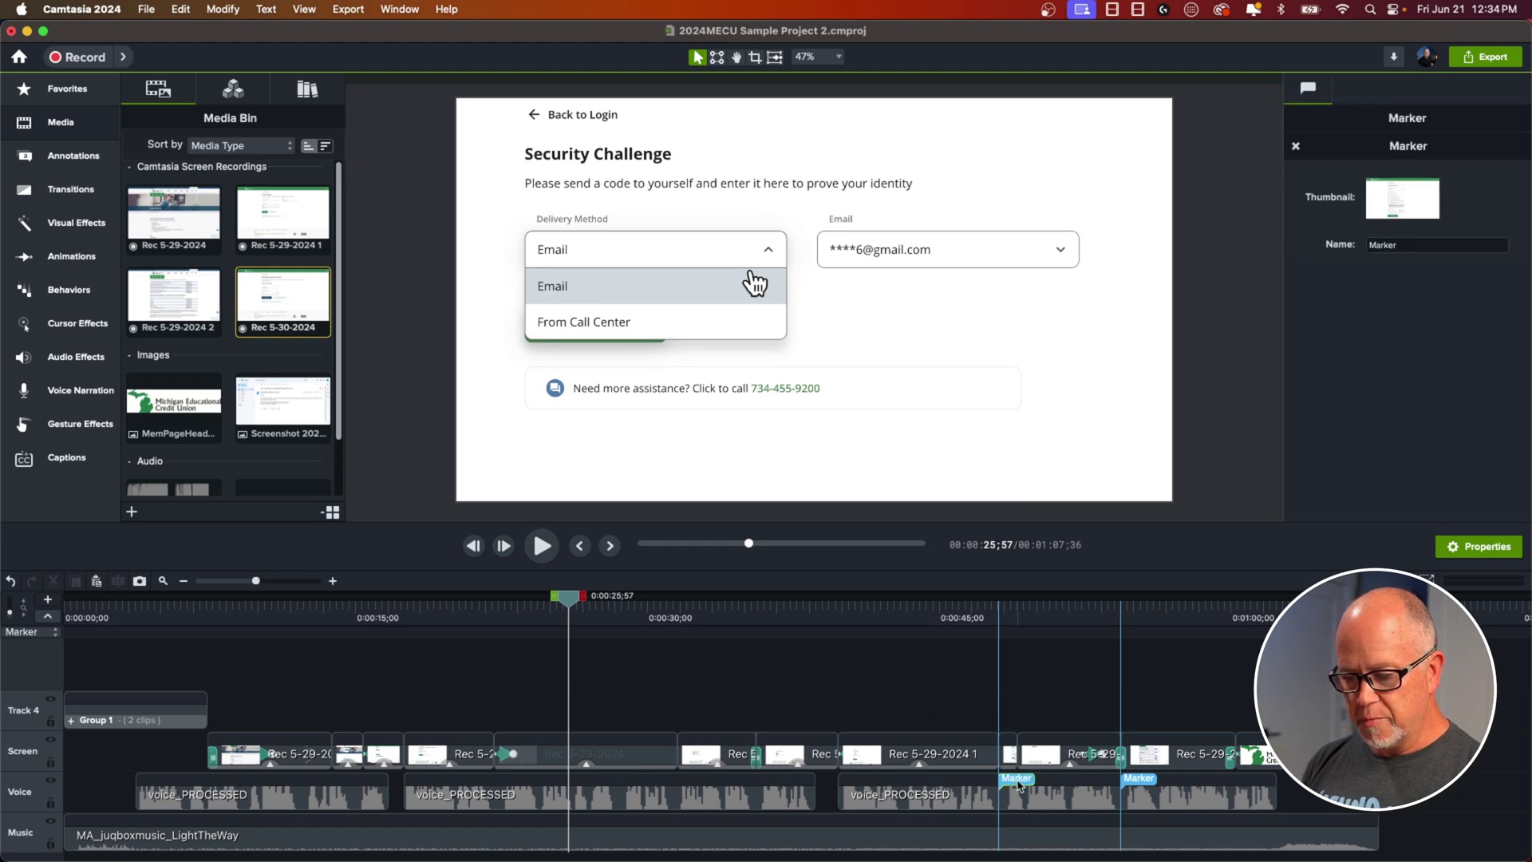
{"action": "right_click", "coordinate": [1018, 786]}
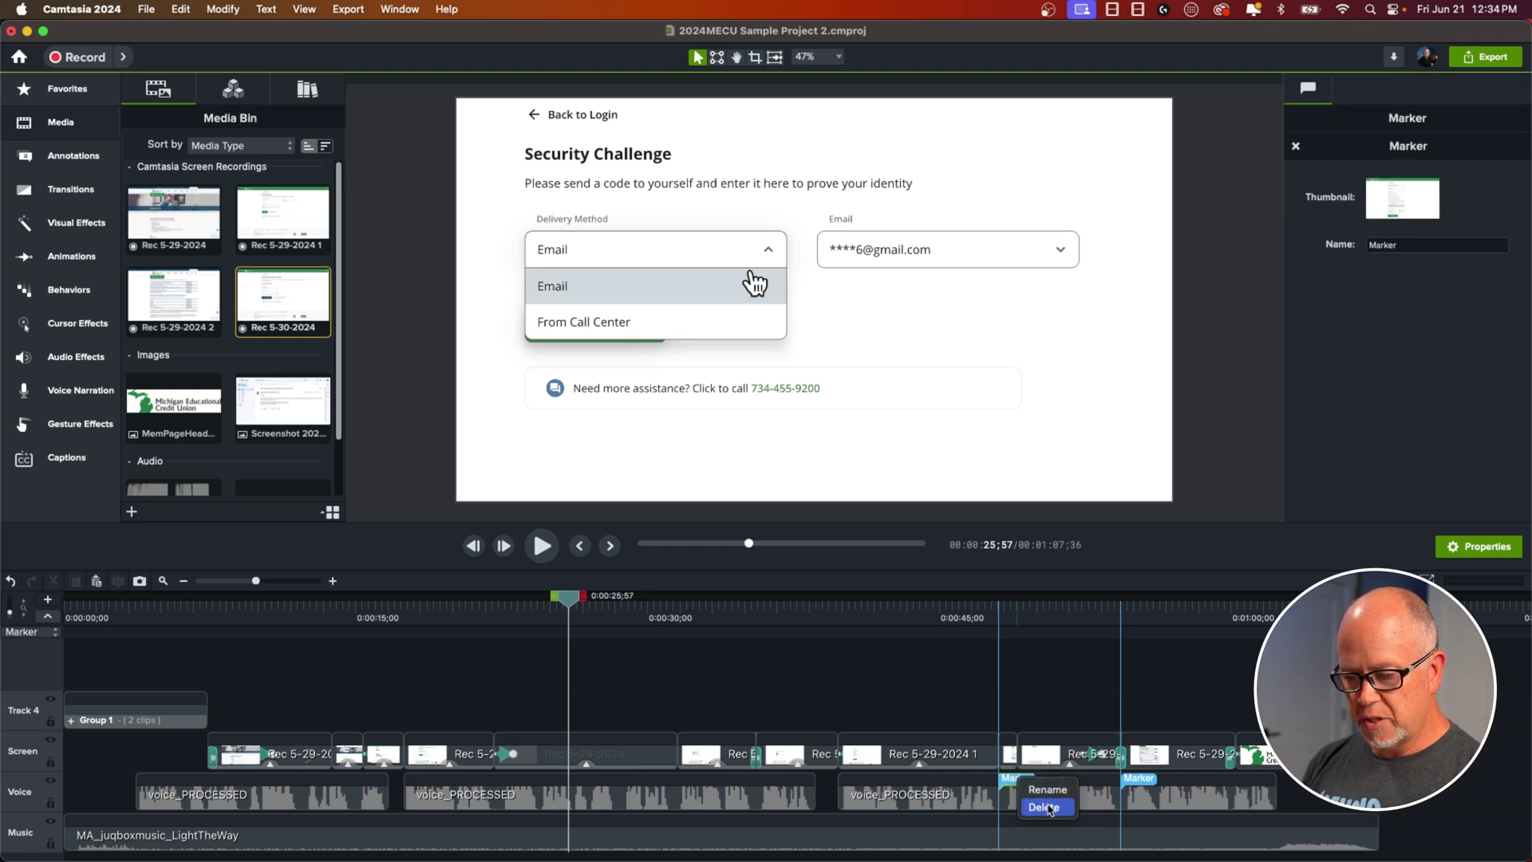
{"action": "left_click", "coordinate": [1047, 808]}
{"action": "left_click", "coordinate": [1140, 782]}
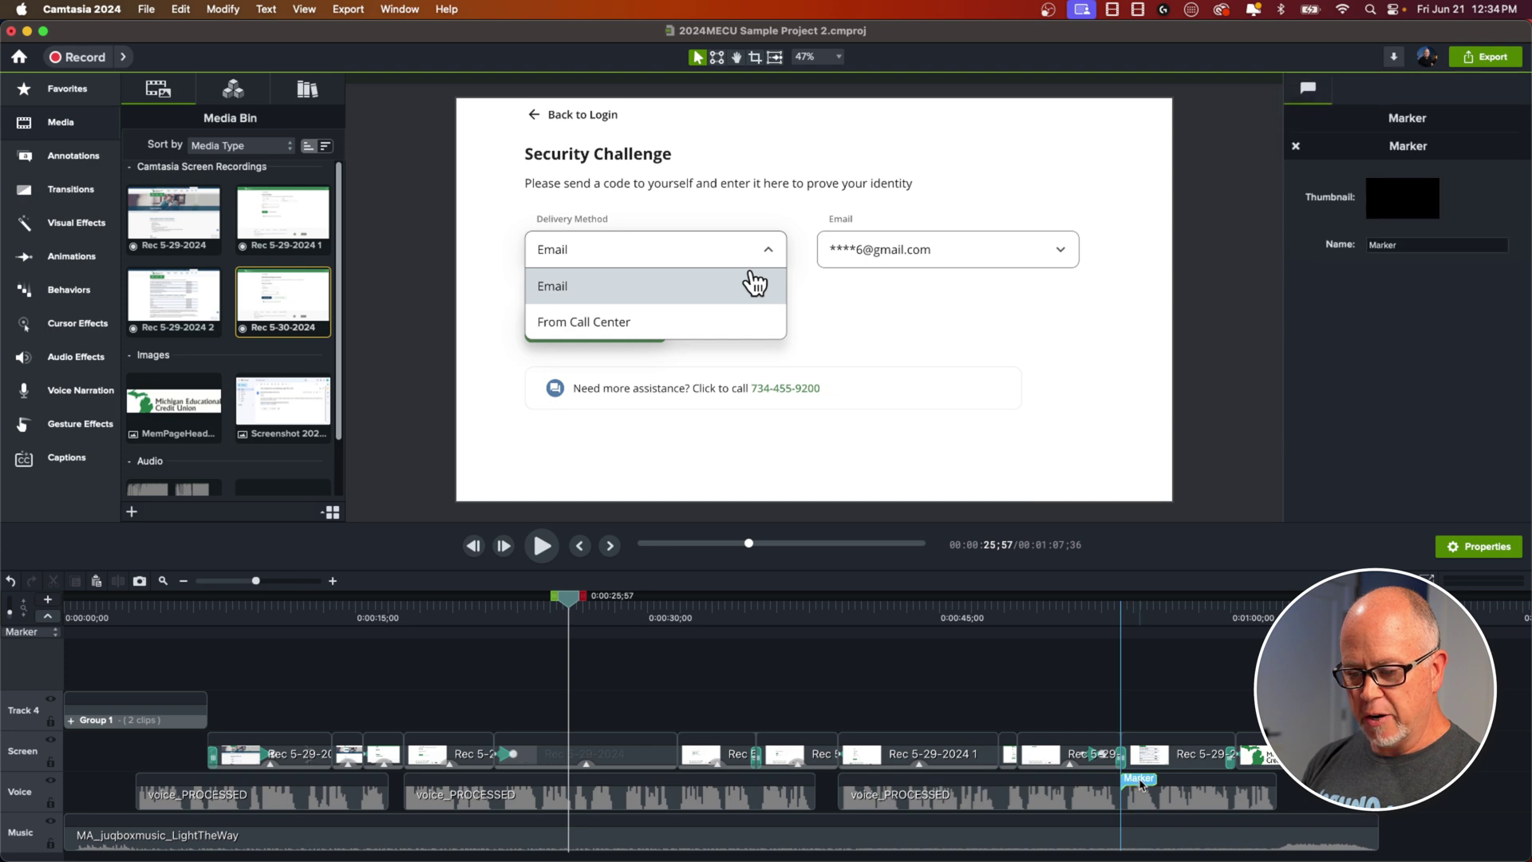
{"action": "right_click", "coordinate": [1141, 784]}
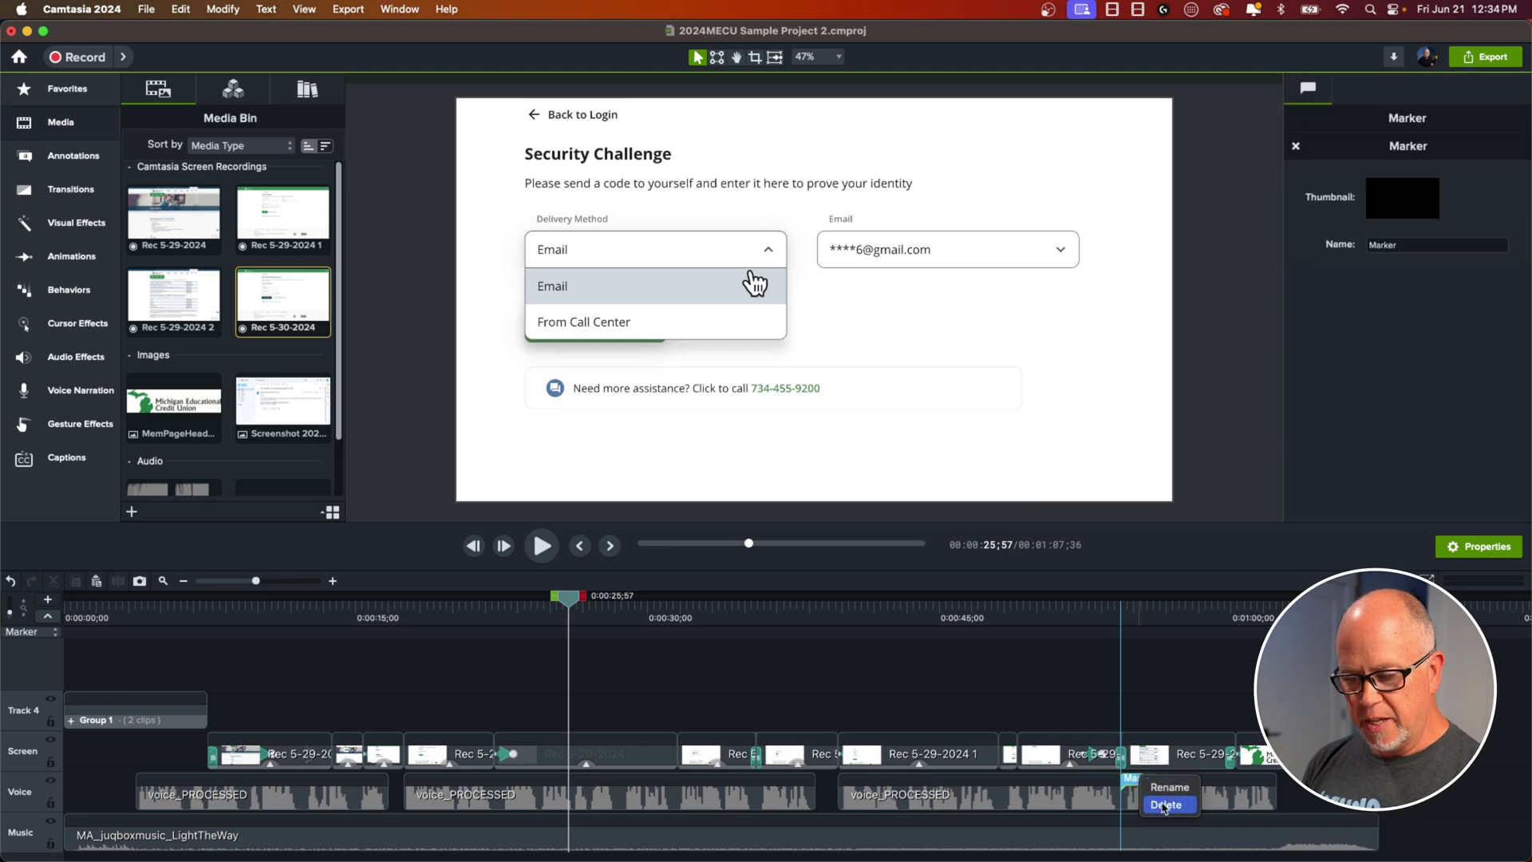
{"action": "left_click", "coordinate": [1165, 805]}
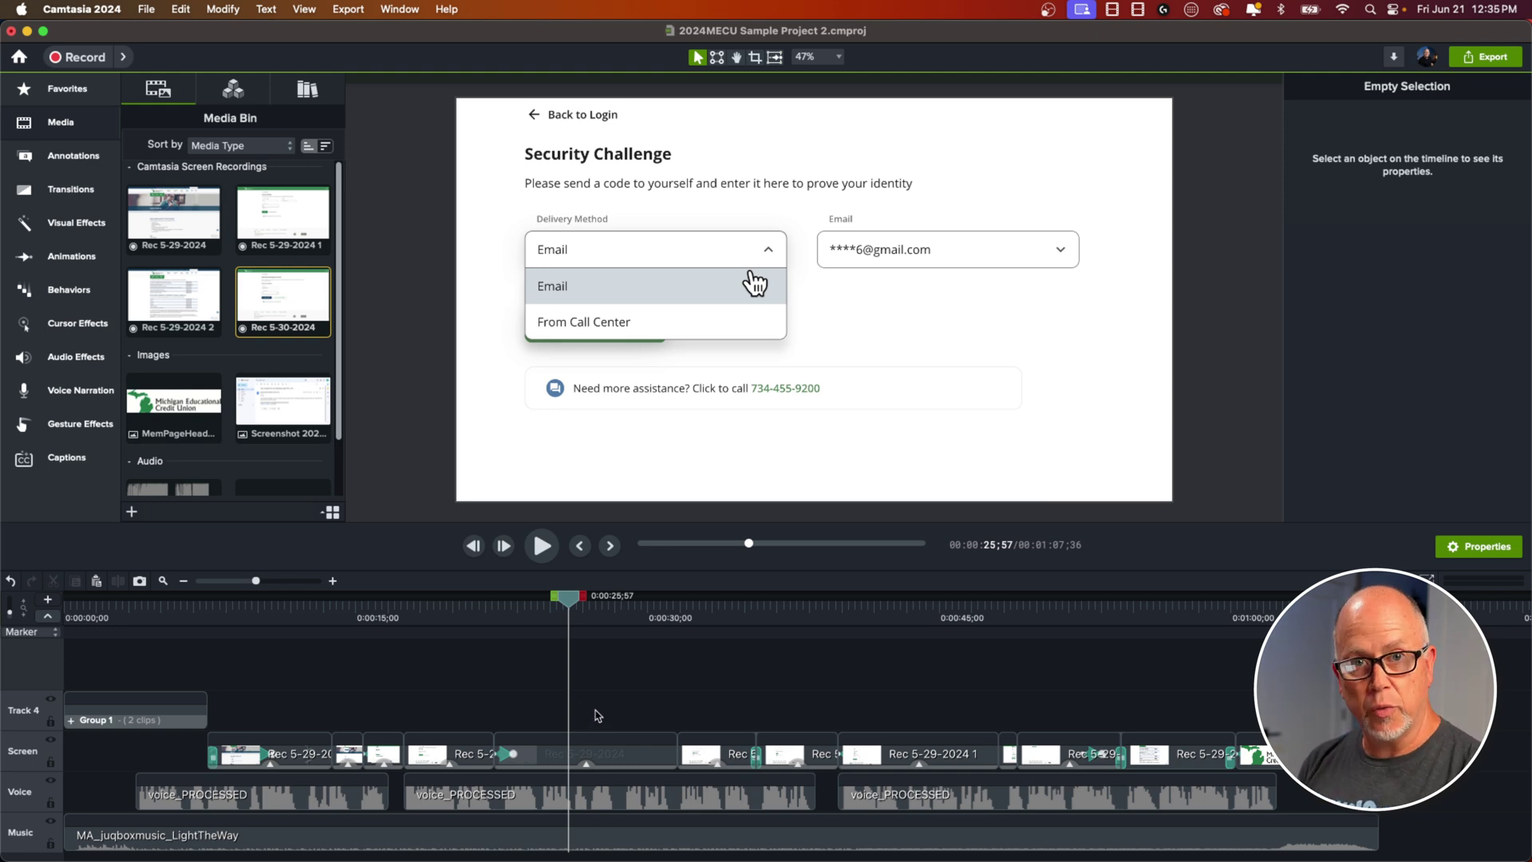
- Add a timeline marker at 0:00:21;52, where the reset page shows Validating just before the Security Challenge page
{"action": "left_click_drag", "start_coordinate": [572, 604], "coordinate": [493, 608]}
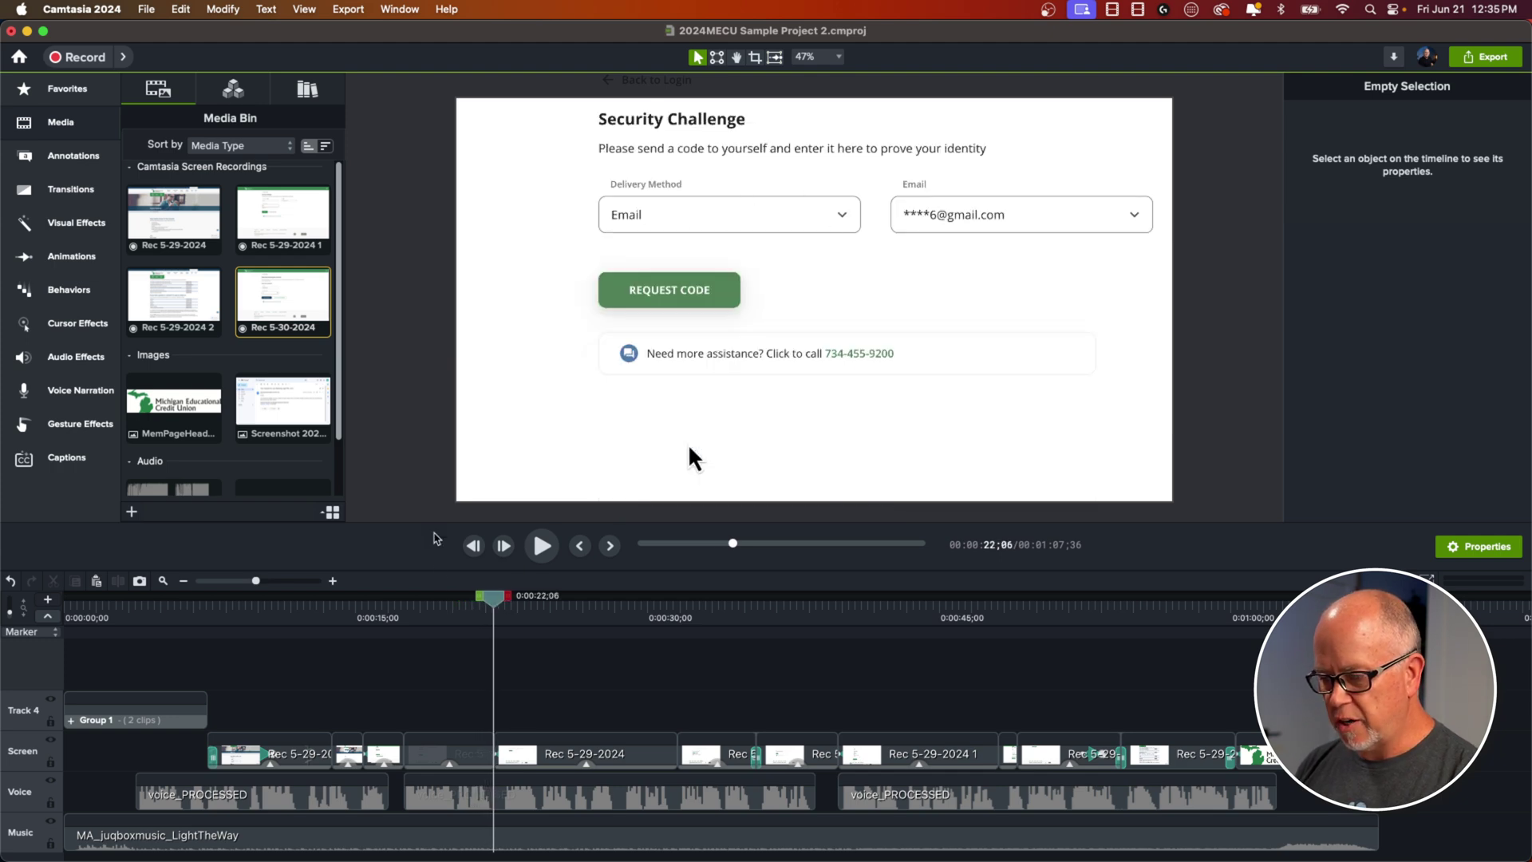
{"action": "left_click_drag", "start_coordinate": [496, 604], "coordinate": [488, 604]}
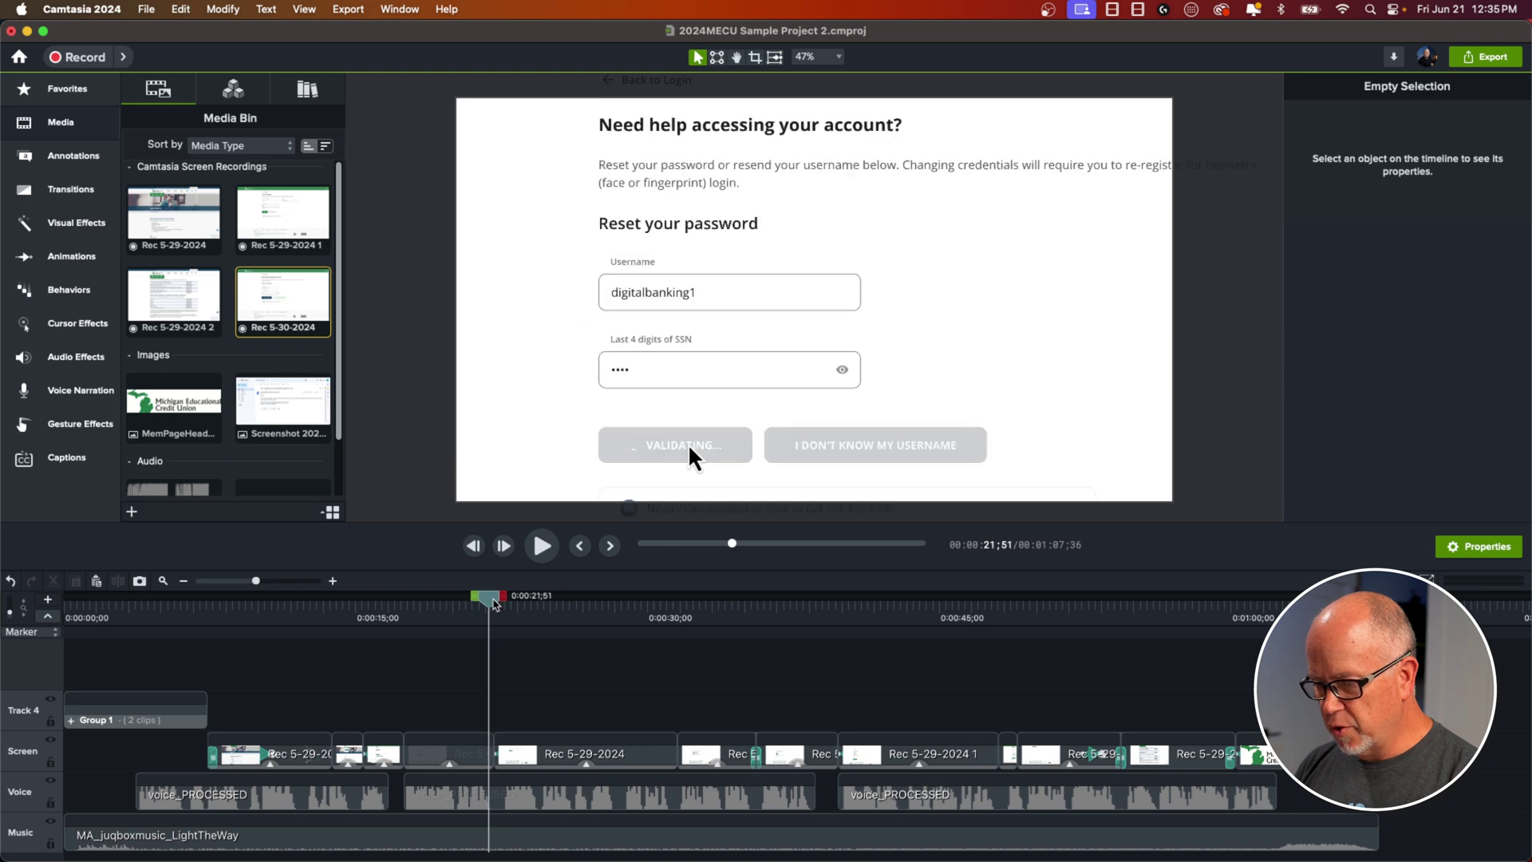
{"action": "left_click_drag", "start_coordinate": [256, 581], "coordinate": [262, 582]}
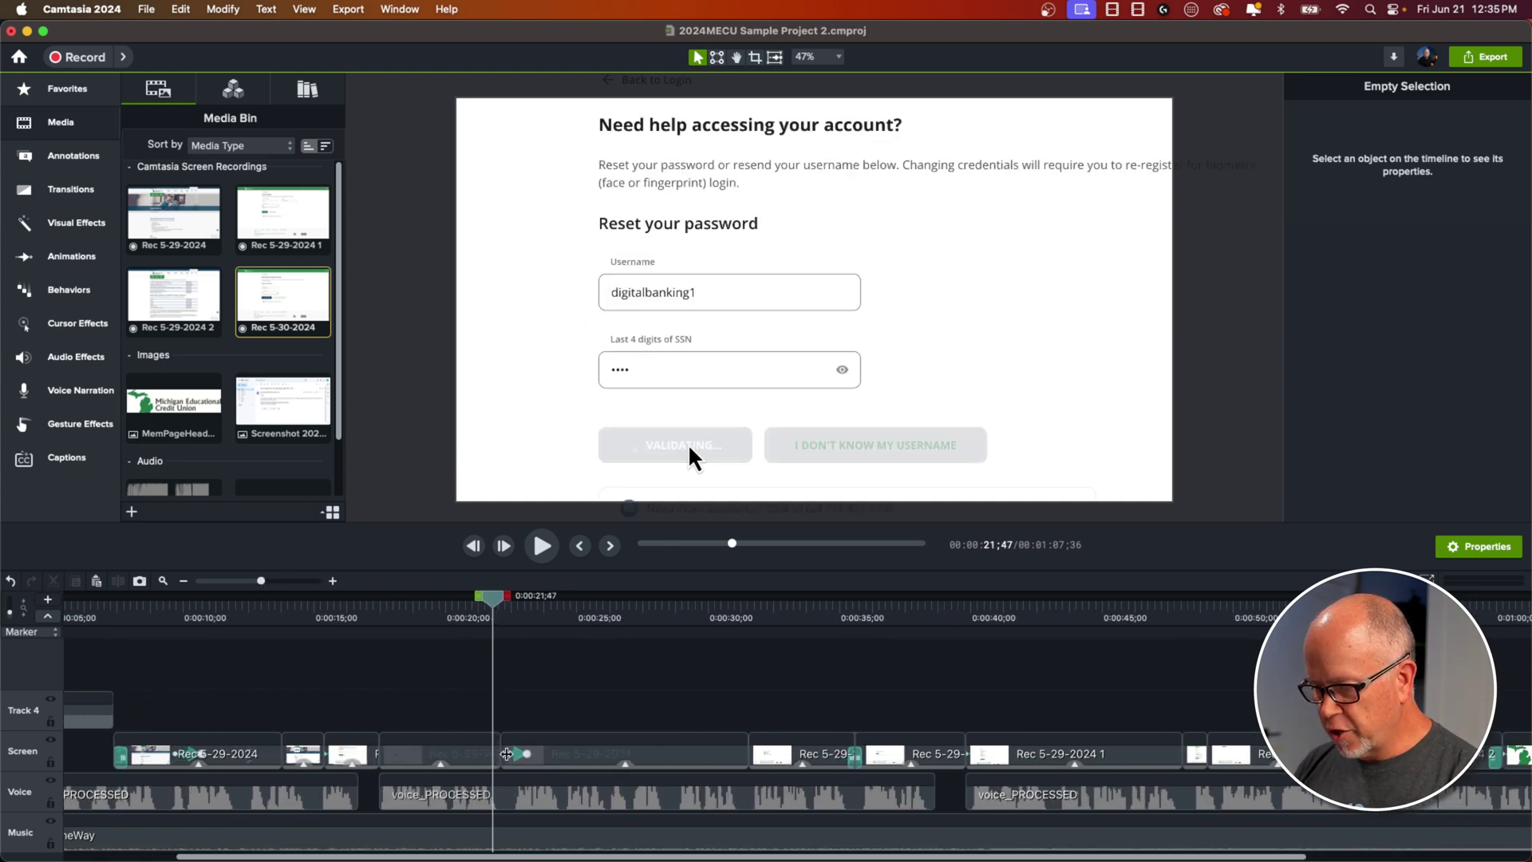
{"action": "mouse_move", "coordinate": [495, 607]}
{"action": "left_mouse_down"}
{"action": "mouse_move", "coordinate": [481, 606]}
{"action": "mouse_move", "coordinate": [499, 612]}
{"action": "left_mouse_up"}
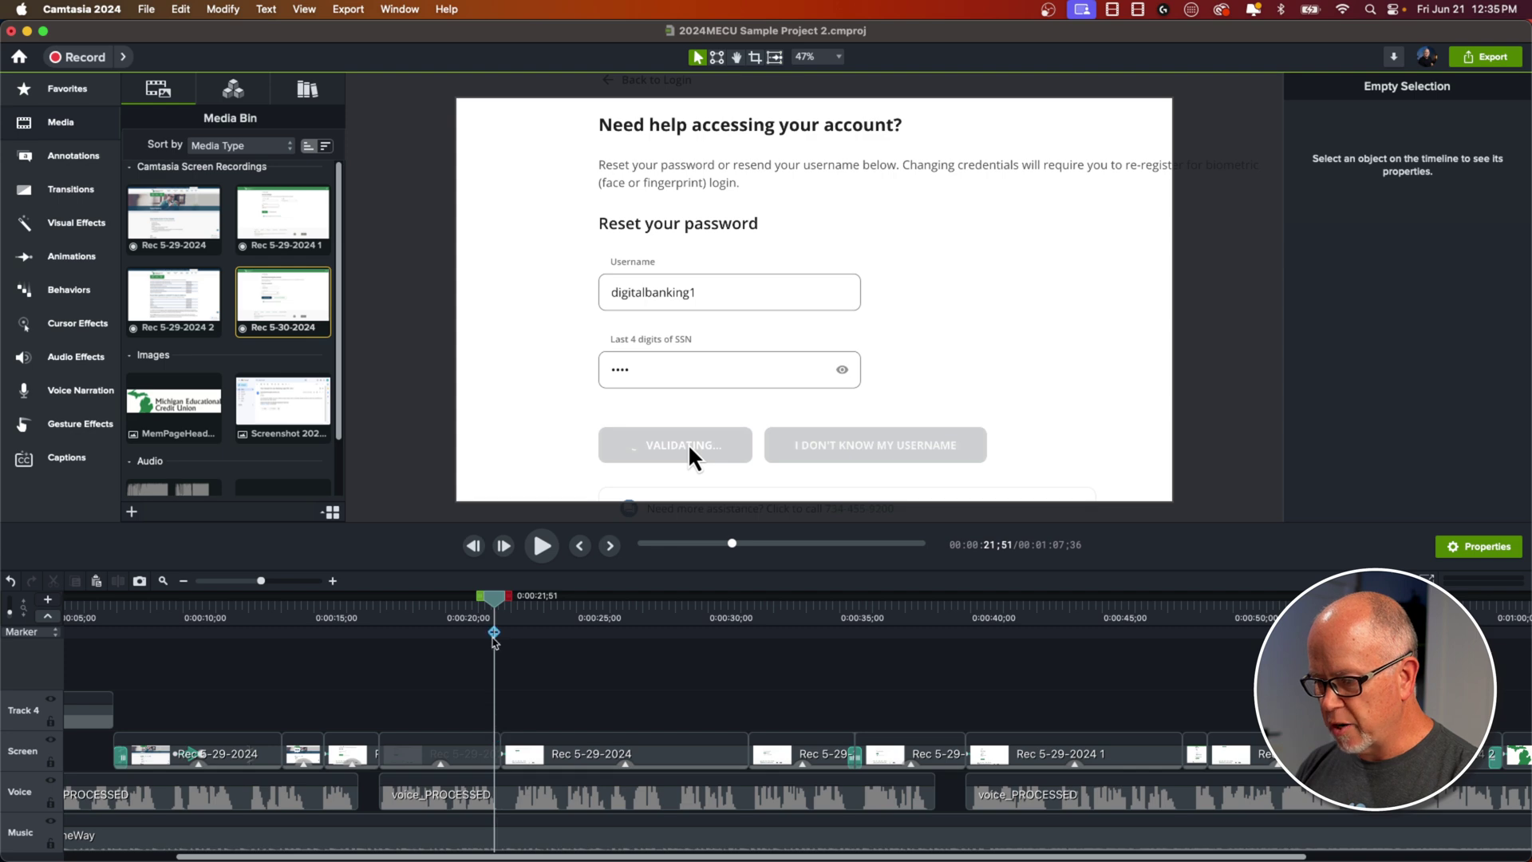
{"action": "left_click", "coordinate": [495, 634]}
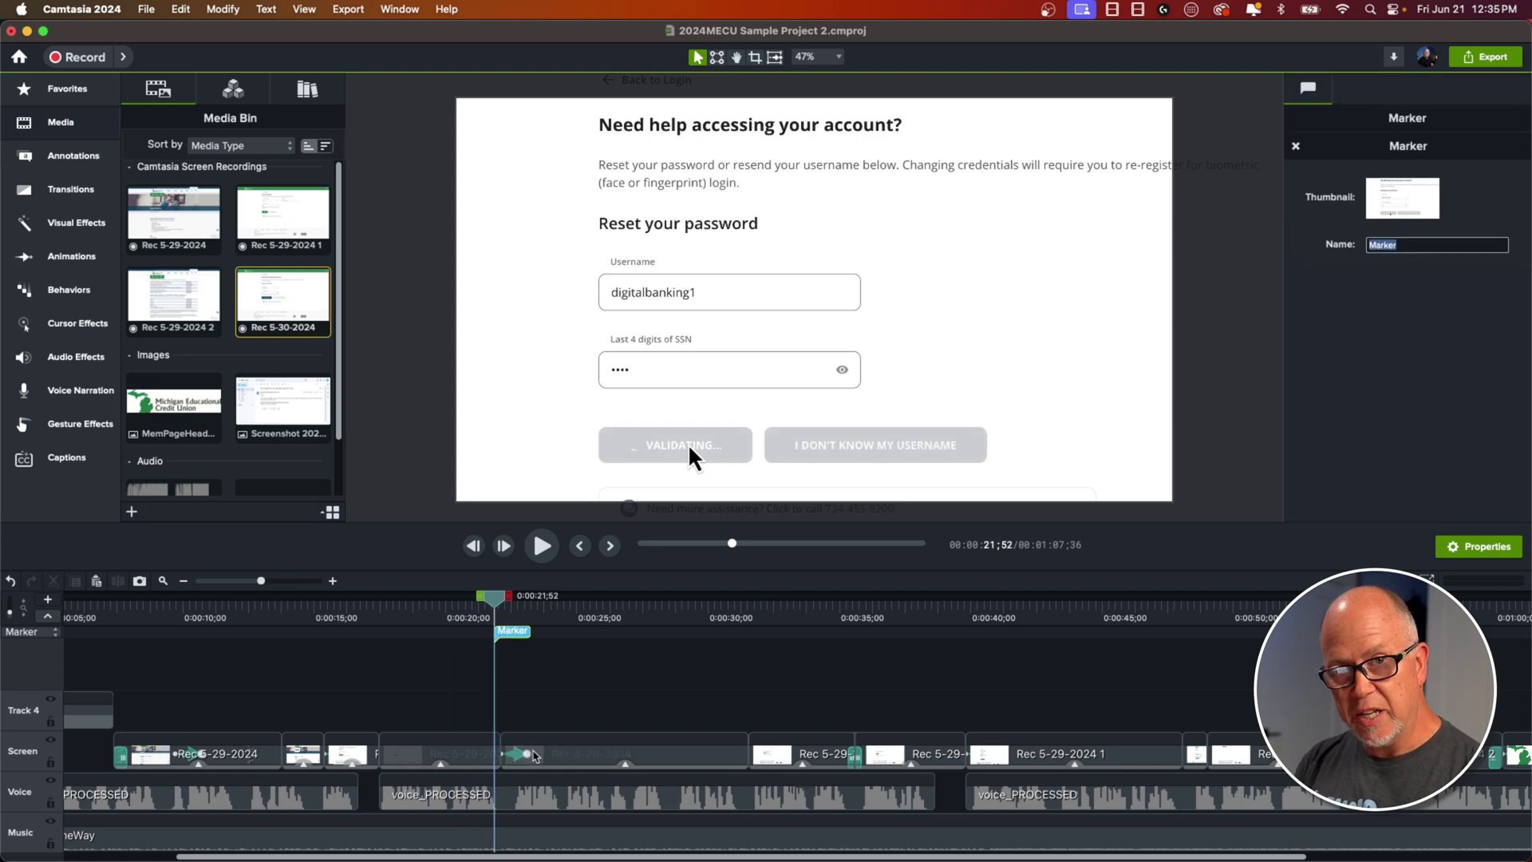
- Add a second timeline marker at about 0:00:30;54, where the Request Code button is greyed out
{"action": "left_click_drag", "start_coordinate": [496, 600], "coordinate": [735, 649]}
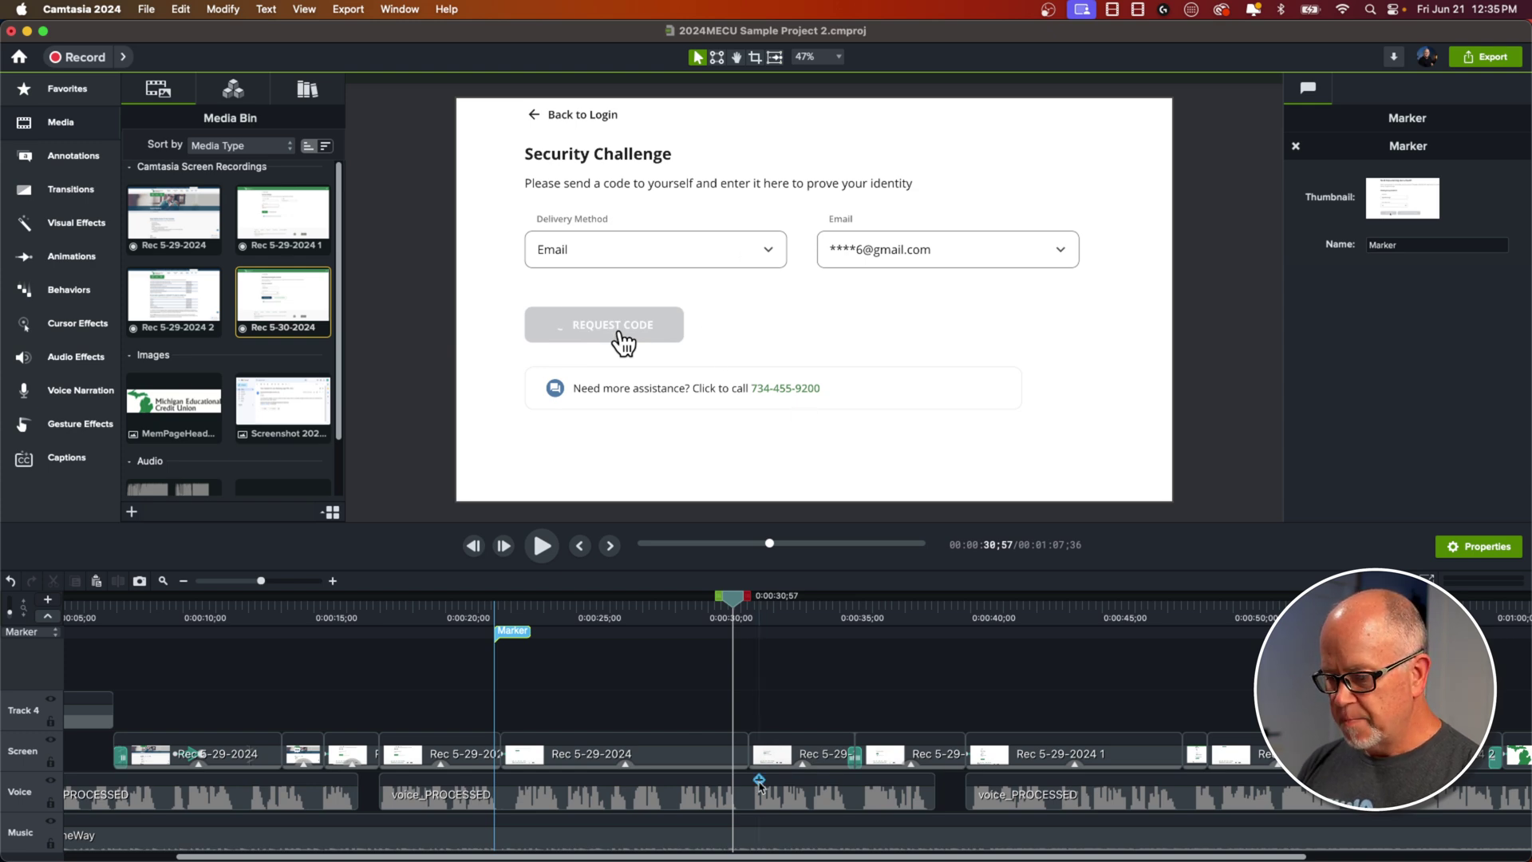
{"action": "left_click_drag", "start_coordinate": [735, 600], "coordinate": [735, 602]}
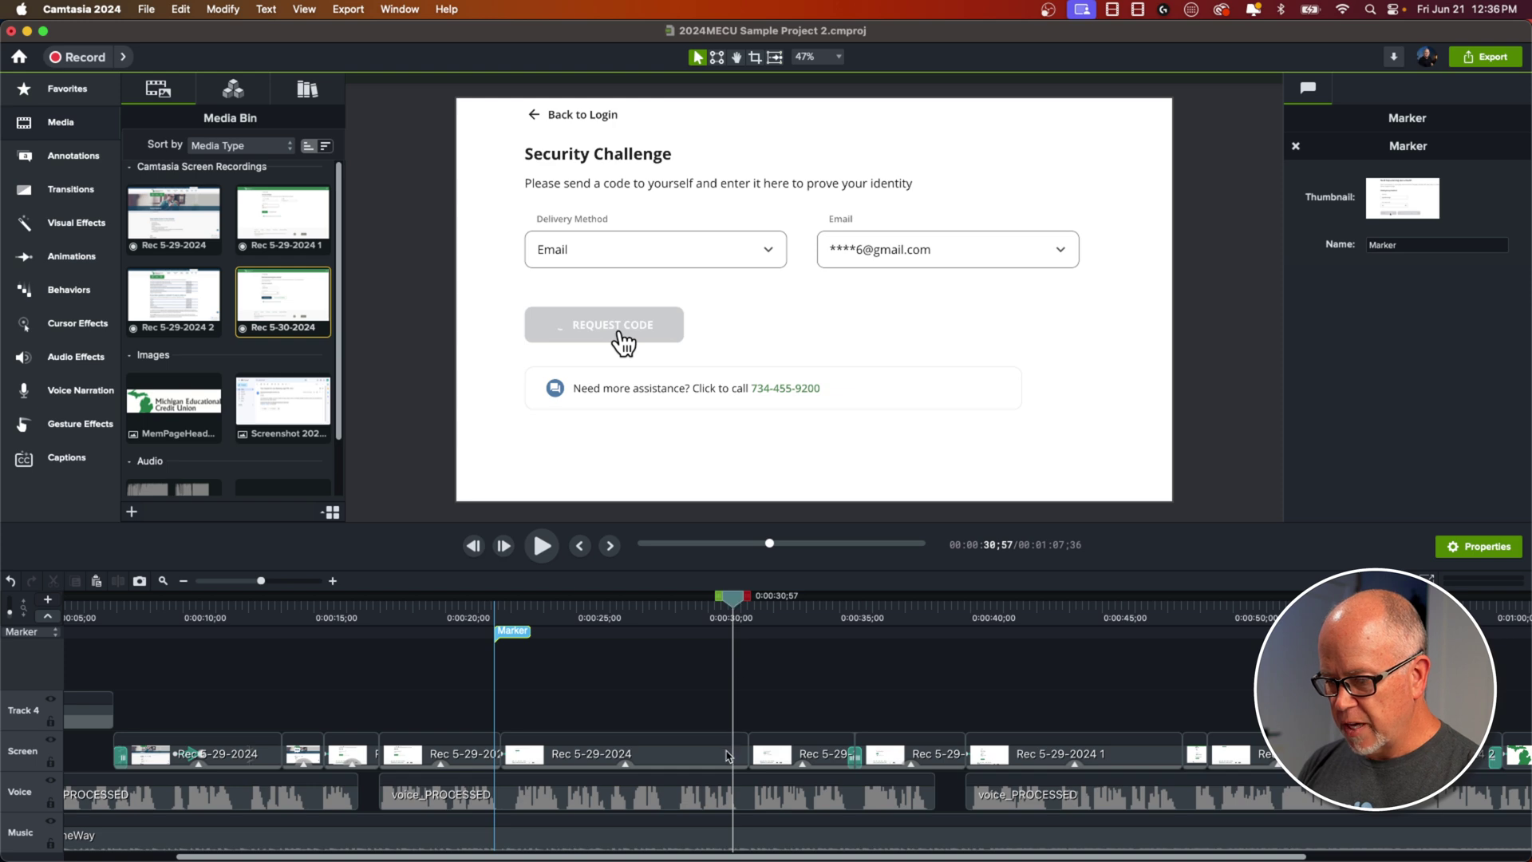
{"action": "left_click", "coordinate": [734, 634]}
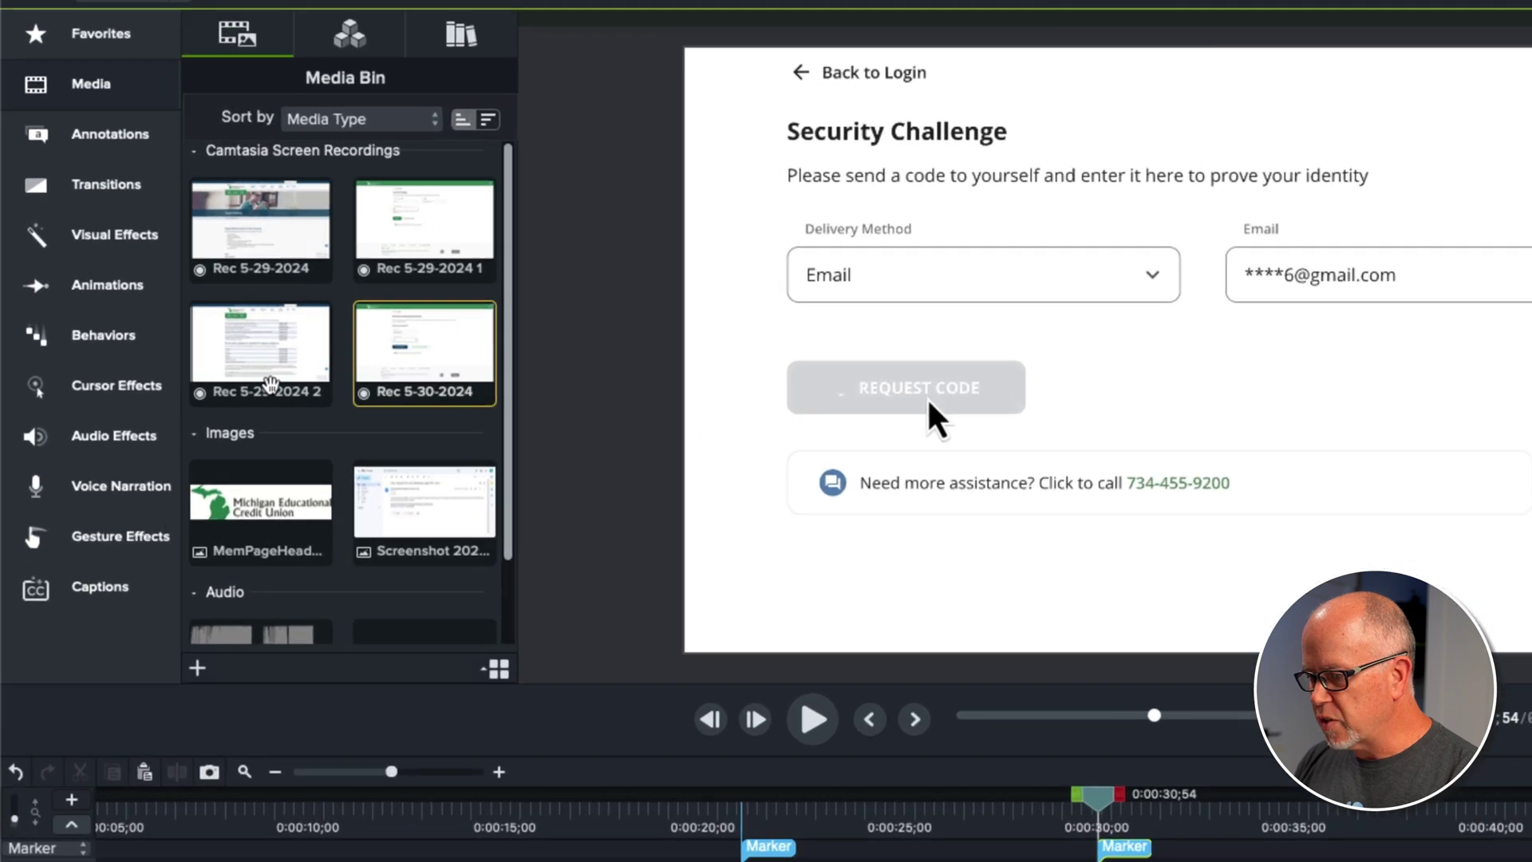
- Place the Rec 5-30-2024 recording from the media bin on Track 4, starting just before the first marker
{"action": "left_click", "coordinate": [176, 297]}
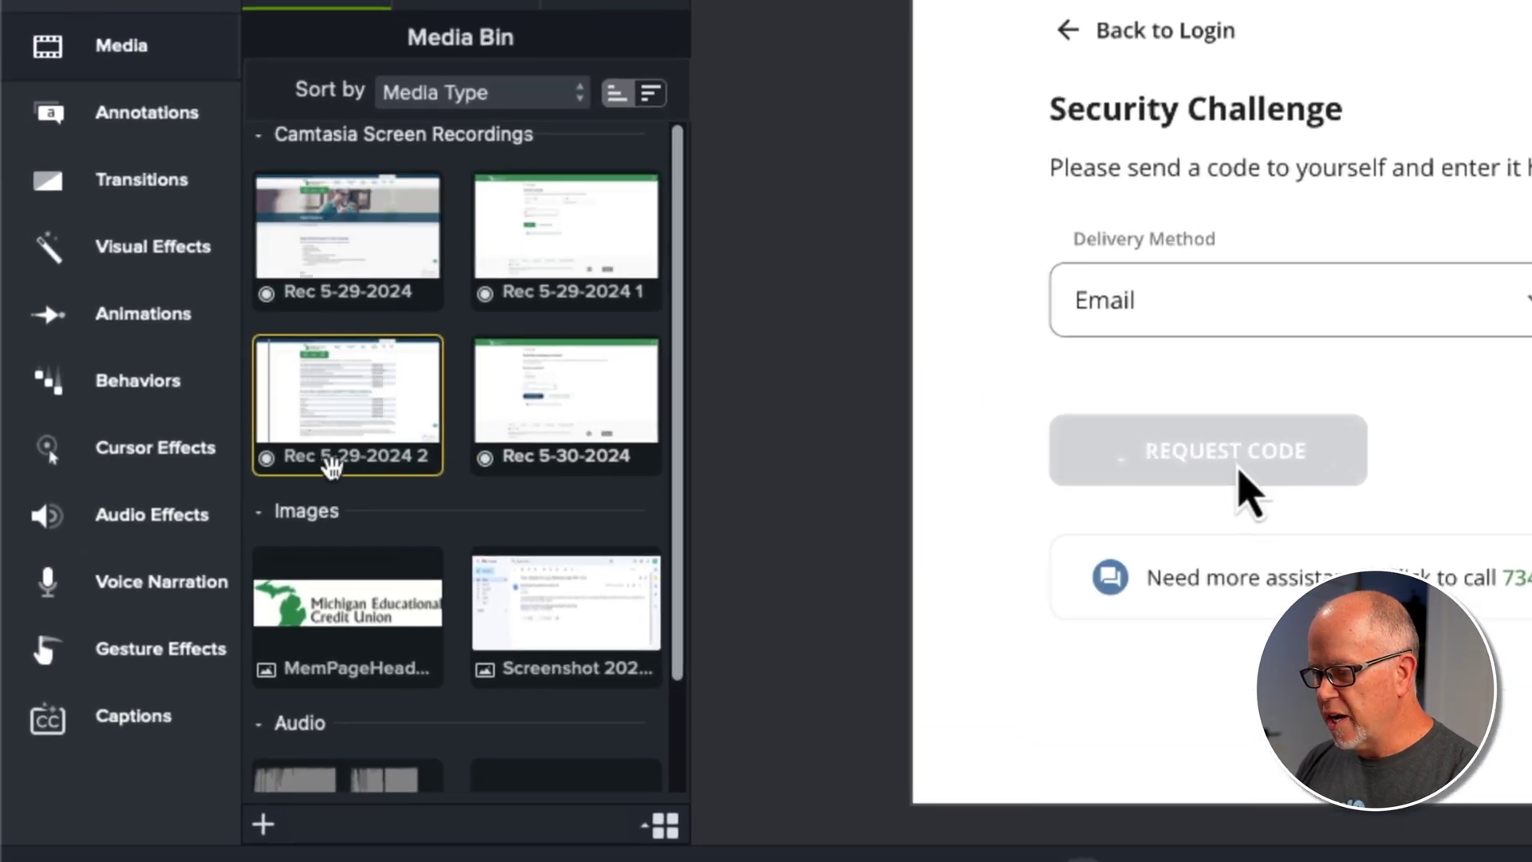
{"action": "left_click", "coordinate": [566, 461]}
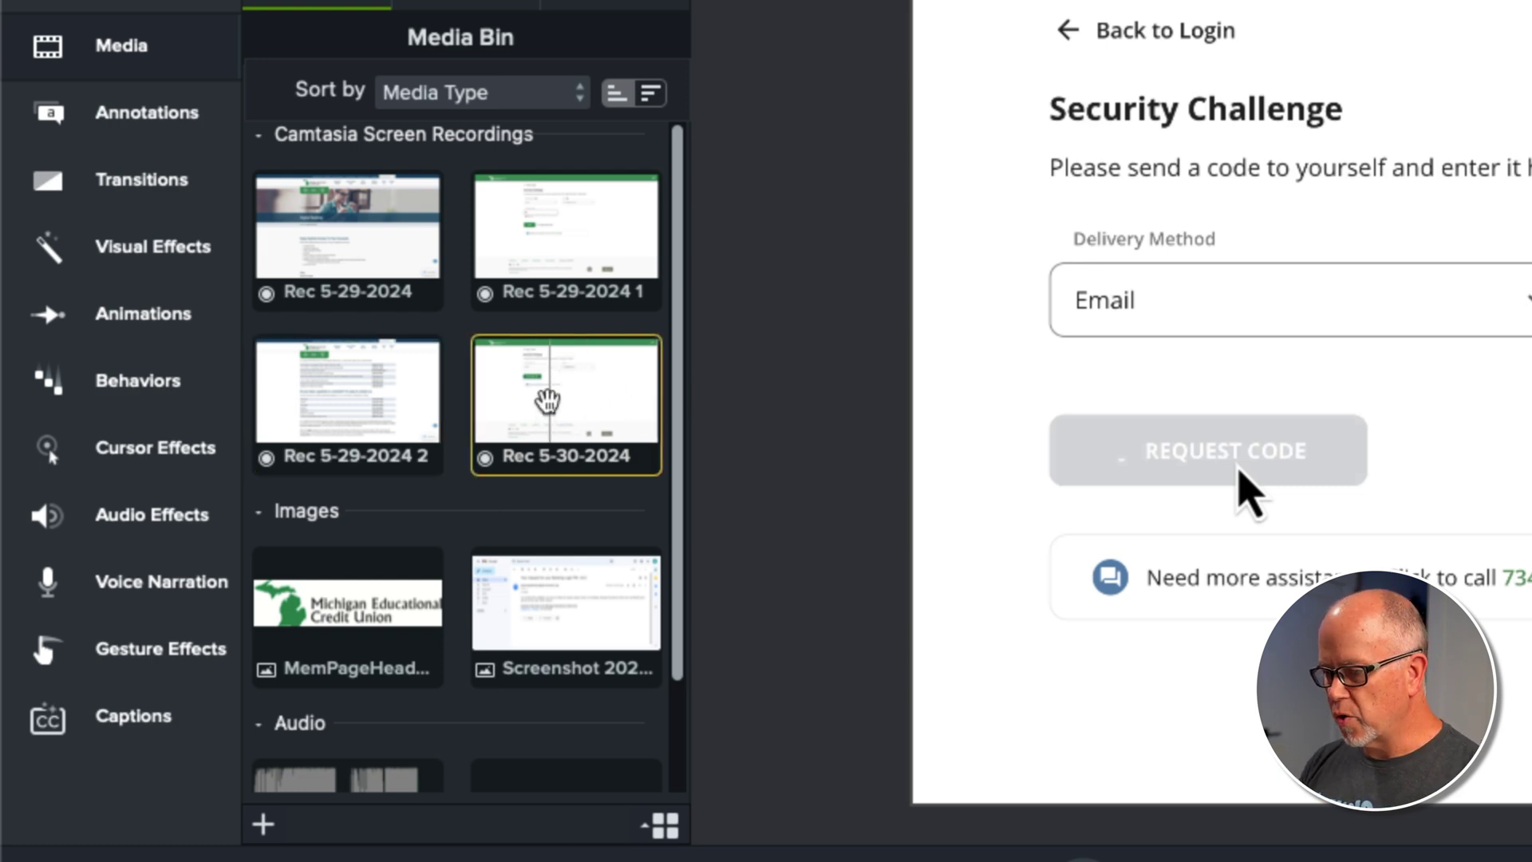
{"action": "left_click_drag", "start_coordinate": [547, 399], "coordinate": [467, 702]}
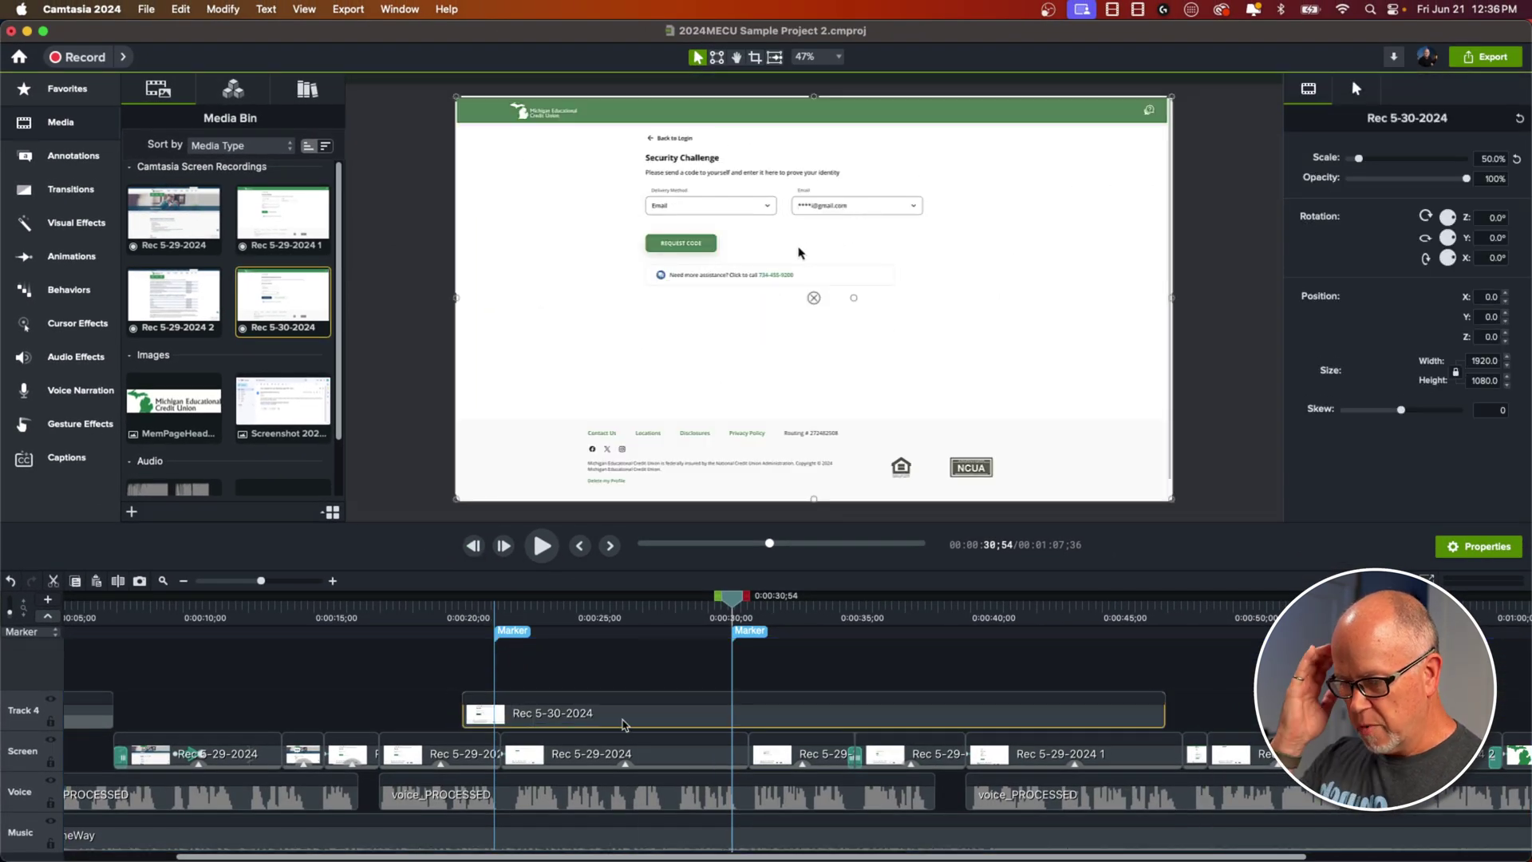
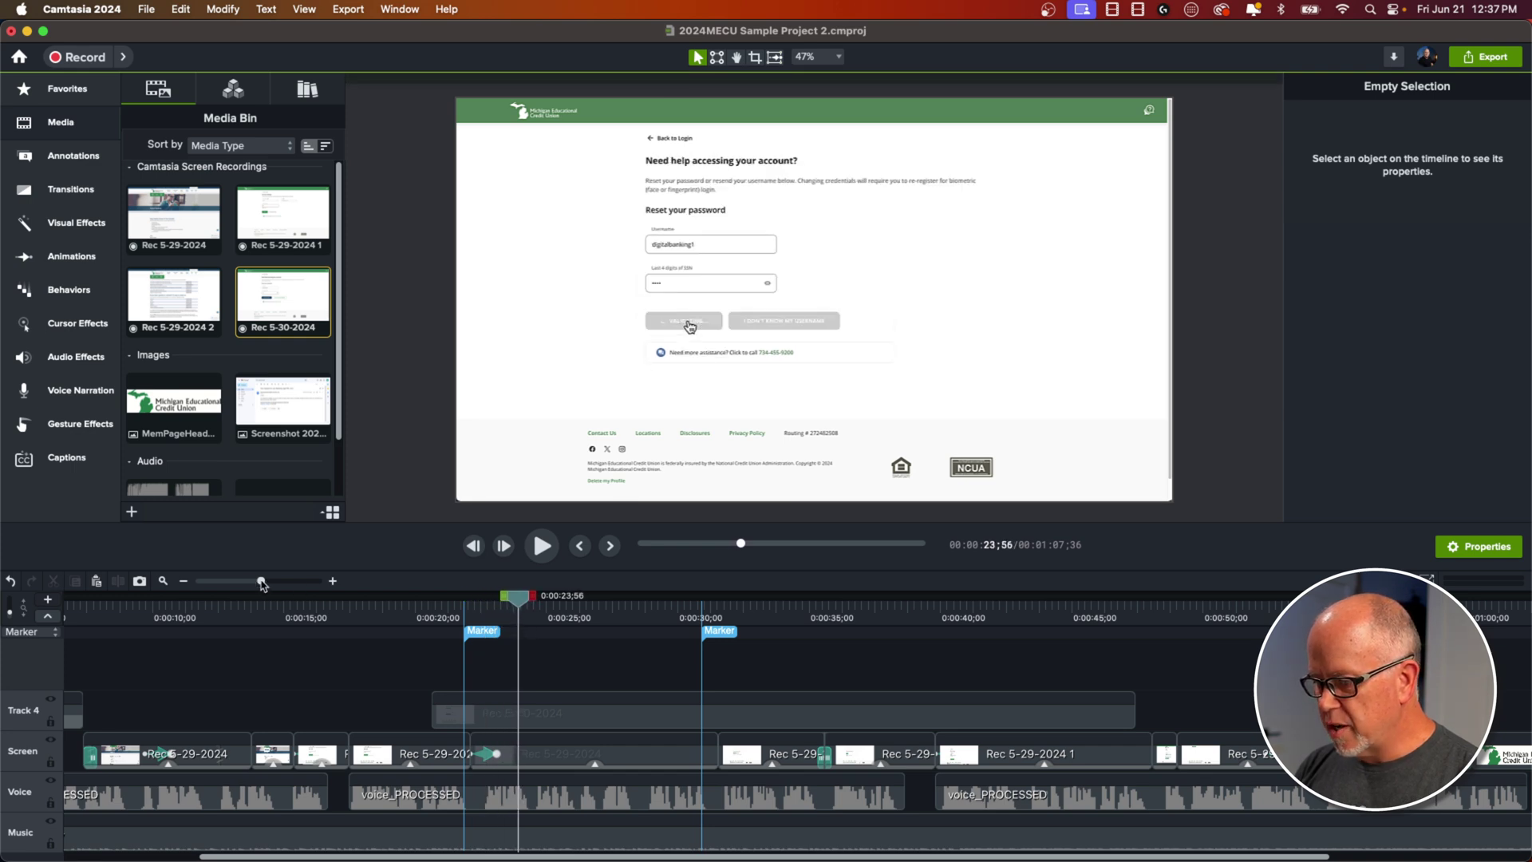
- Remove the Rec 5-30-2024 footage before 0:00:24;23 on Track 4 and align the remaining clip's start with the first marker
{"action": "left_click_drag", "start_coordinate": [261, 581], "coordinate": [273, 581]}
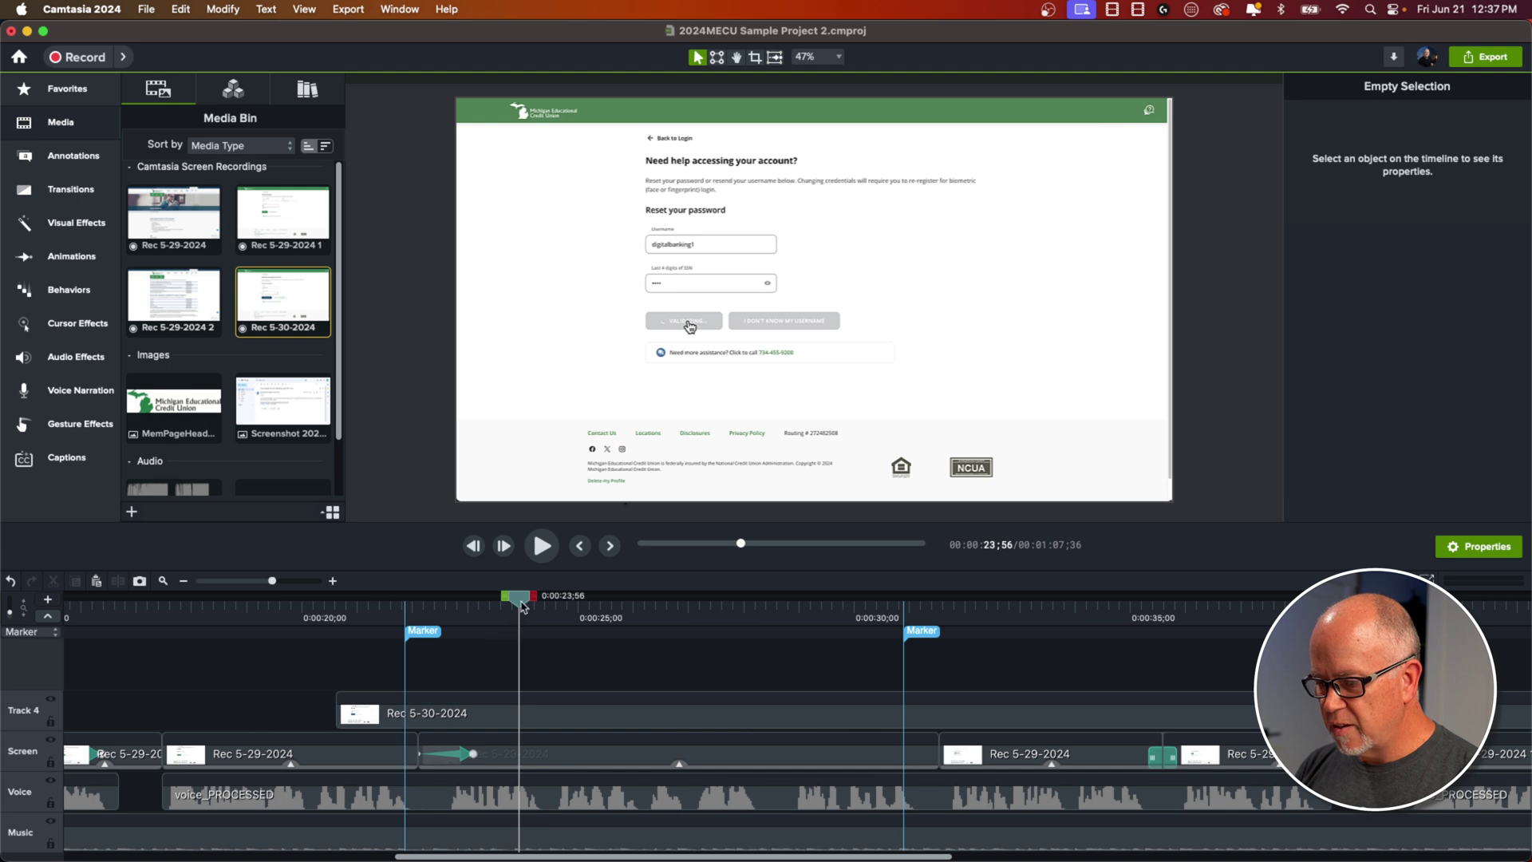
{"action": "left_click_drag", "start_coordinate": [522, 607], "coordinate": [546, 703]}
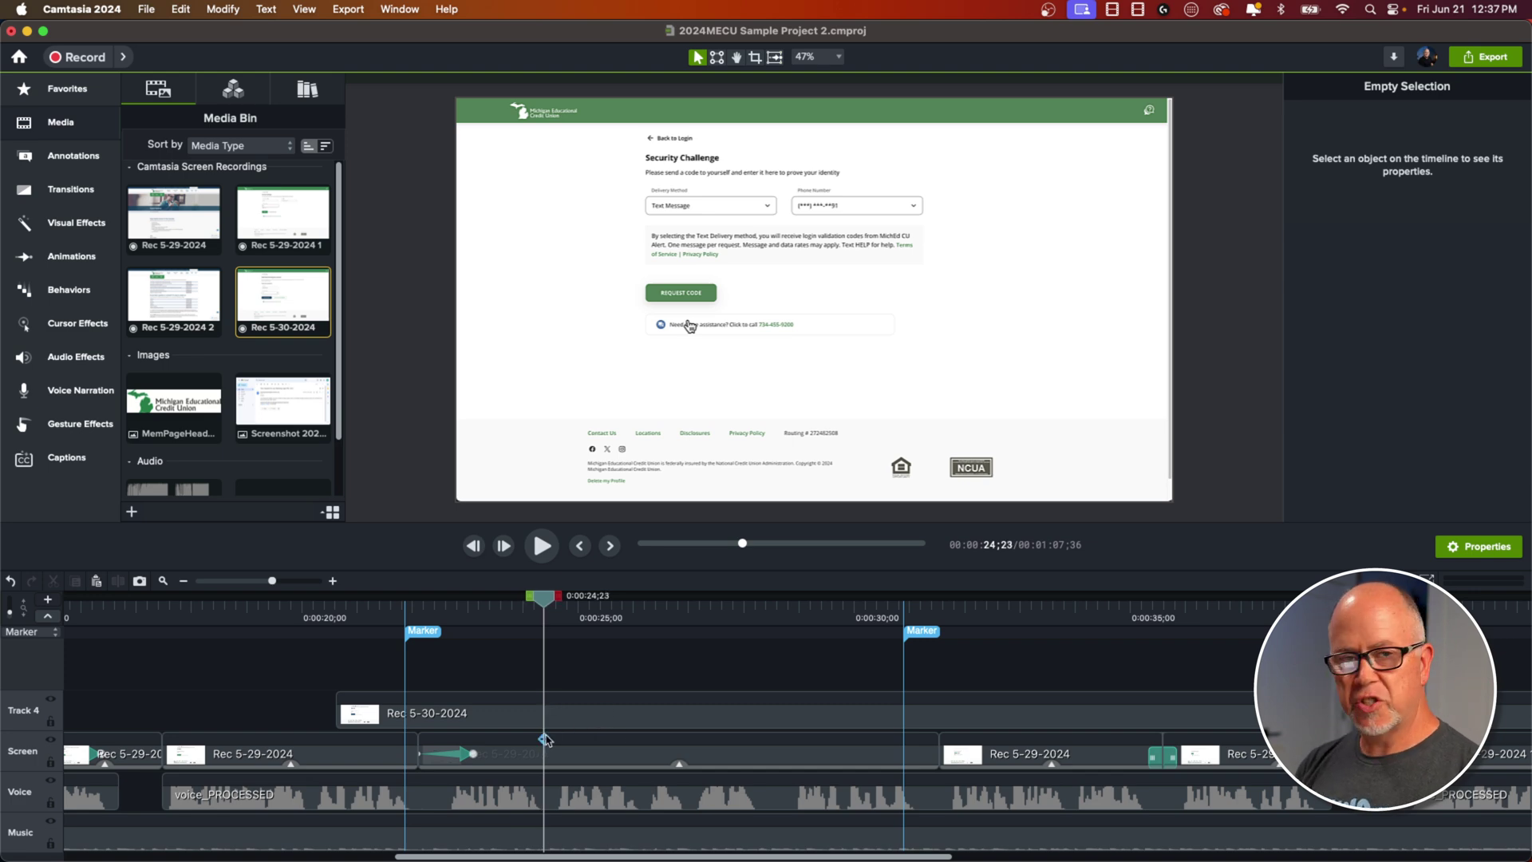
{"action": "left_click", "coordinate": [493, 722]}
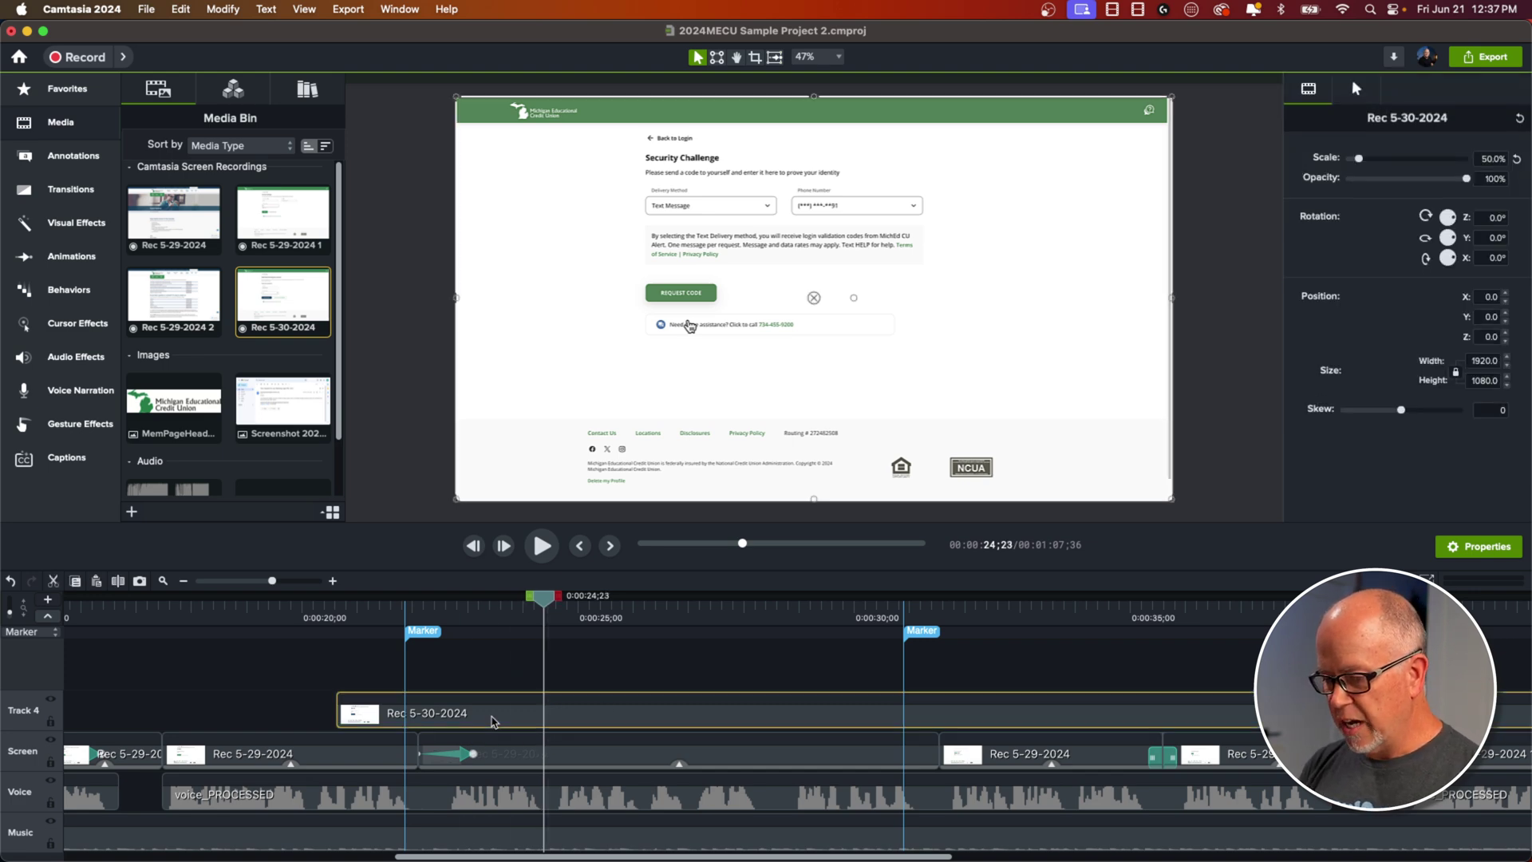
{"action": "key", "text": "s"}
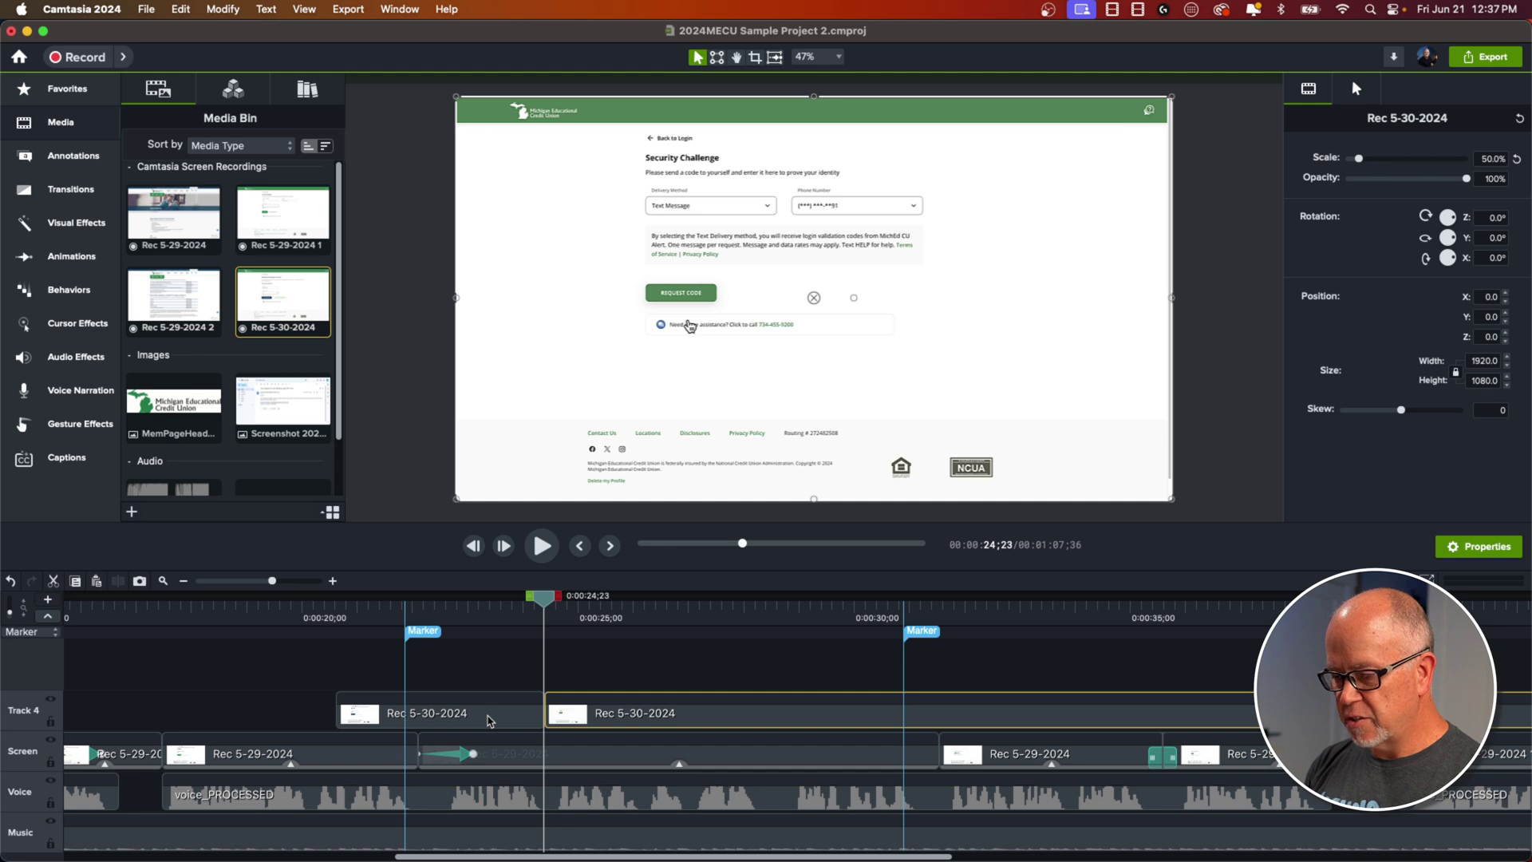
{"action": "left_click", "coordinate": [491, 721]}
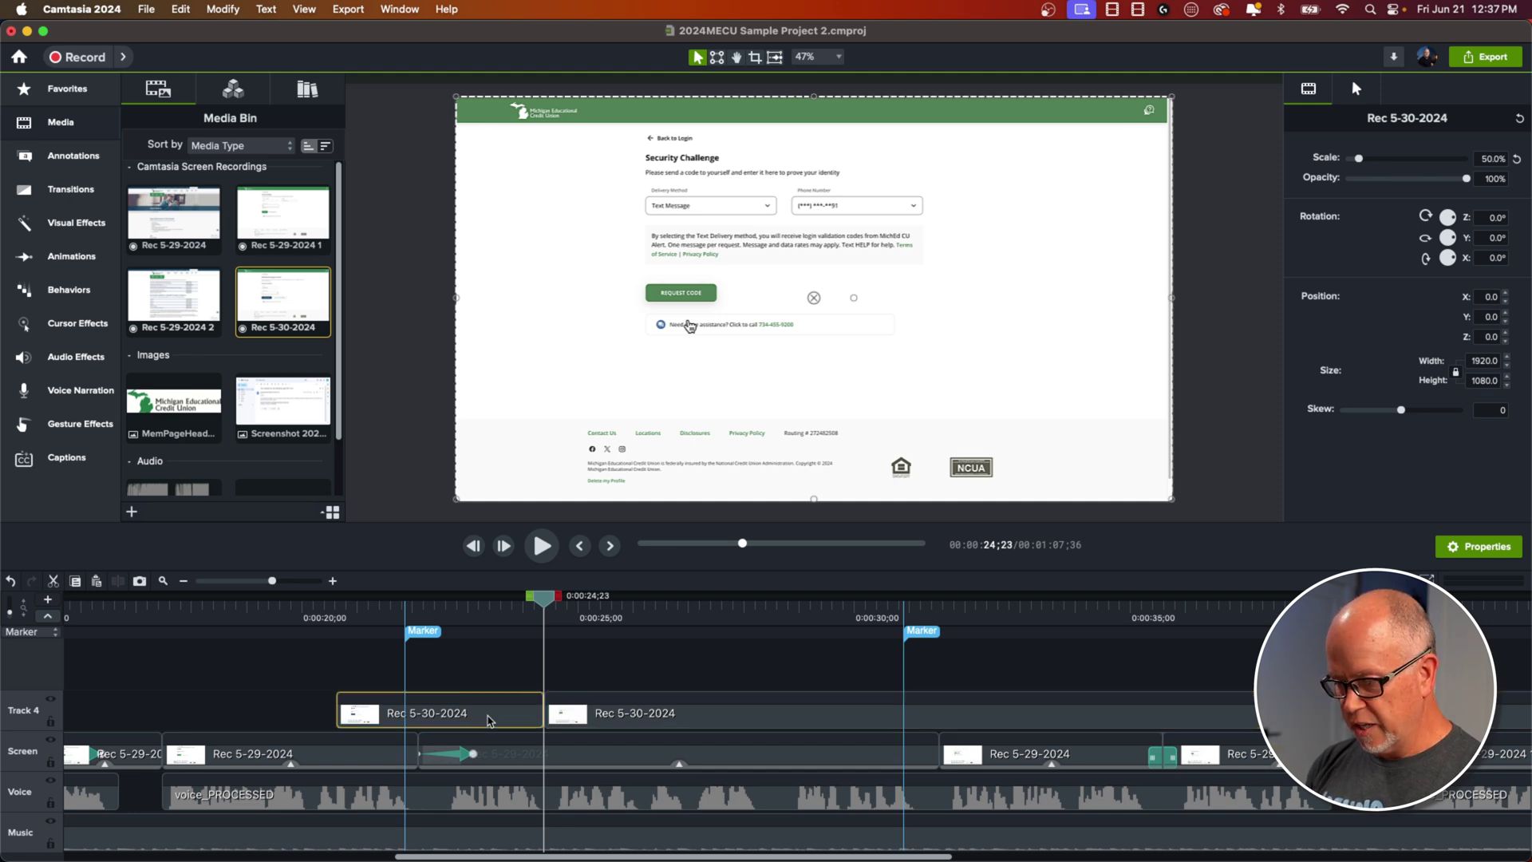
{"action": "key", "text": "Delete"}
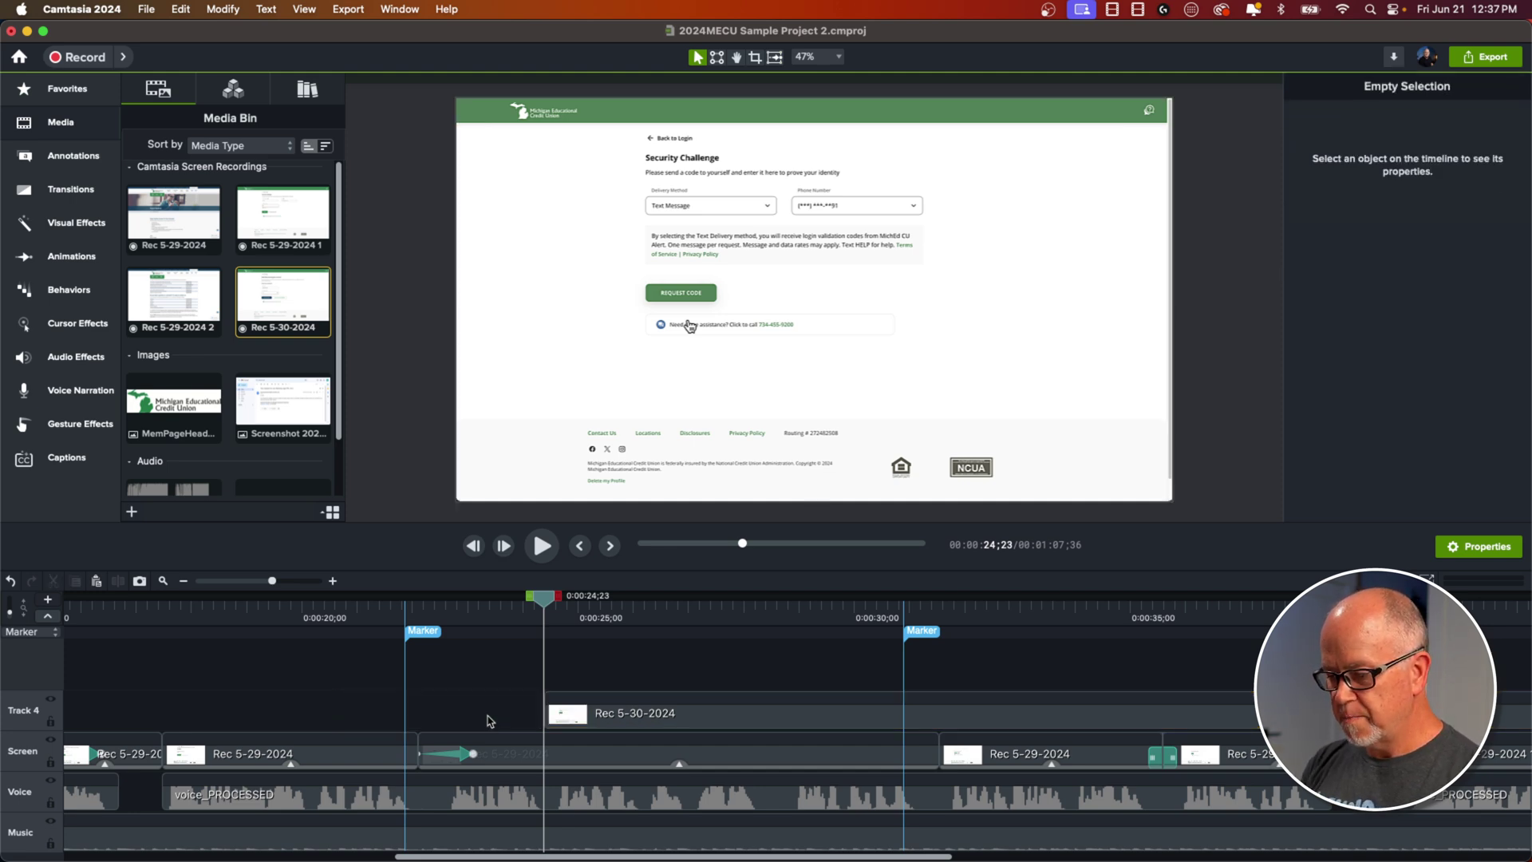
{"action": "left_click", "coordinate": [546, 707]}
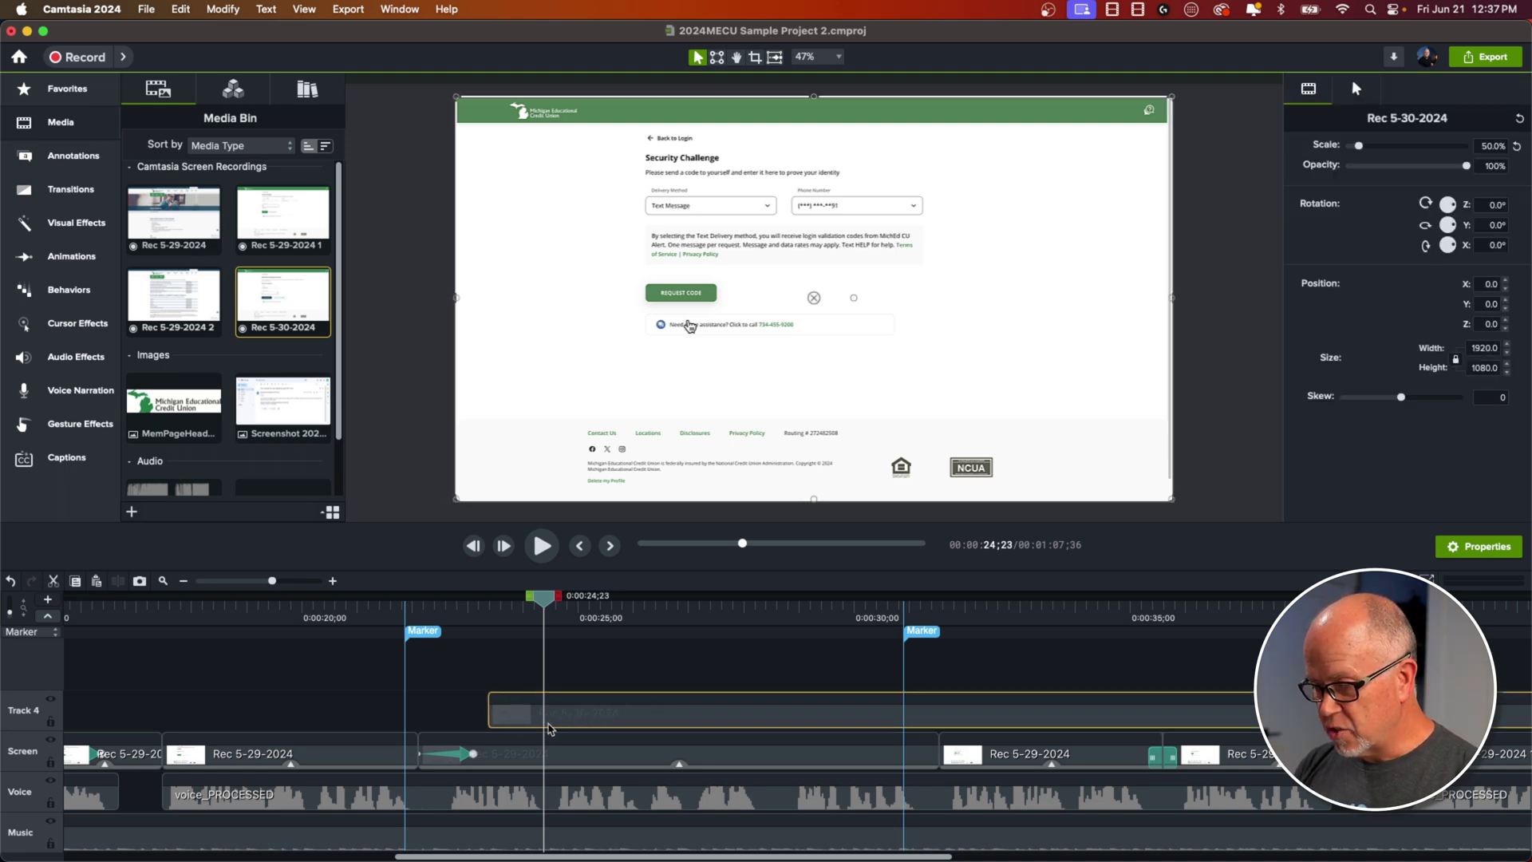
{"action": "left_click_drag", "start_coordinate": [549, 728], "coordinate": [471, 711]}
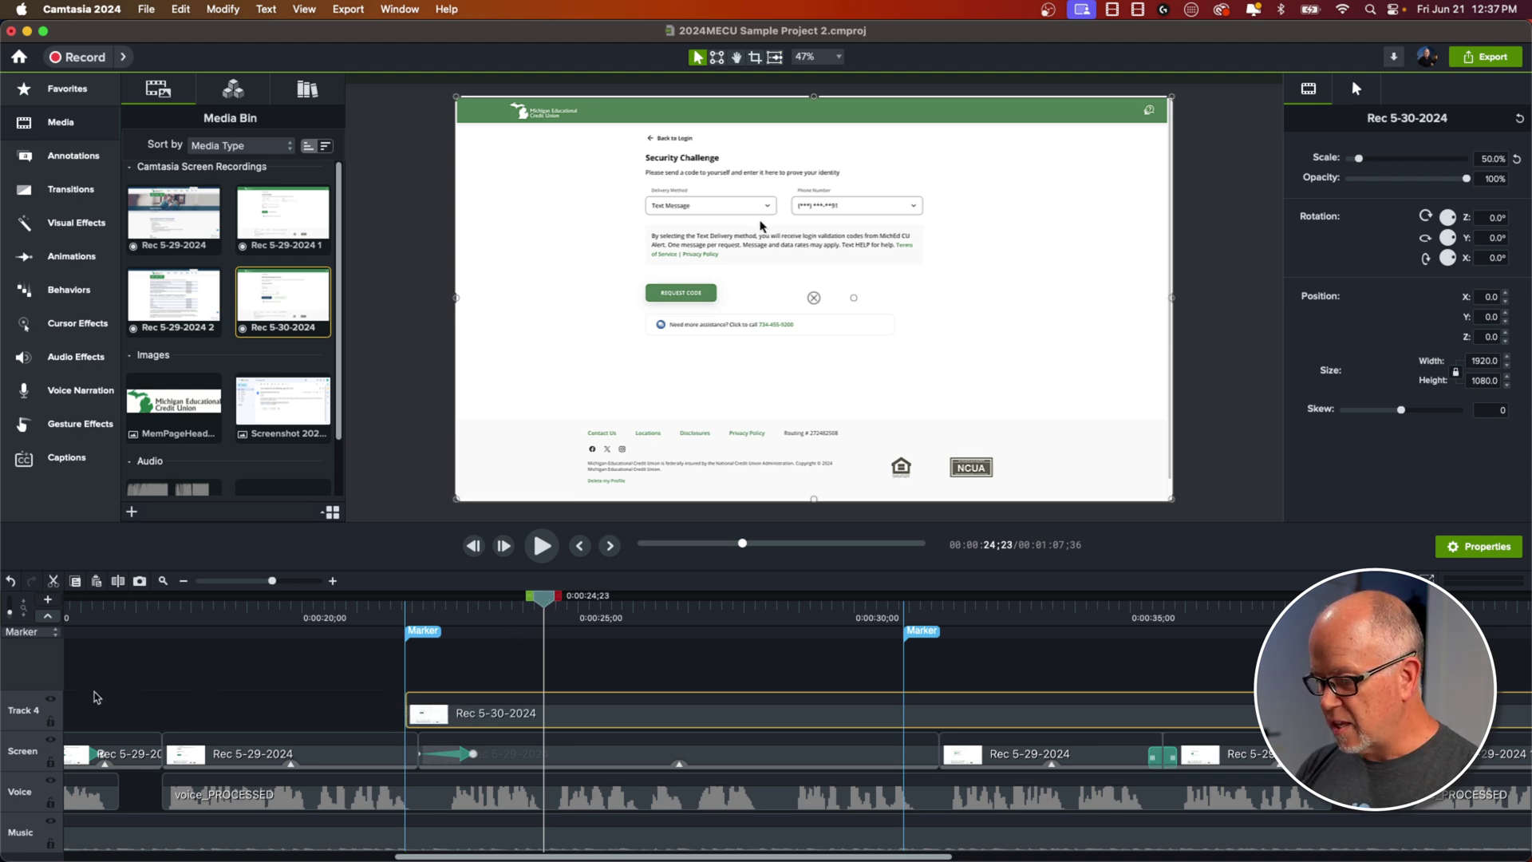
- Hide Track 4 temporarily to review the original Screen footage up to the second marker
{"action": "left_click", "coordinate": [50, 700]}
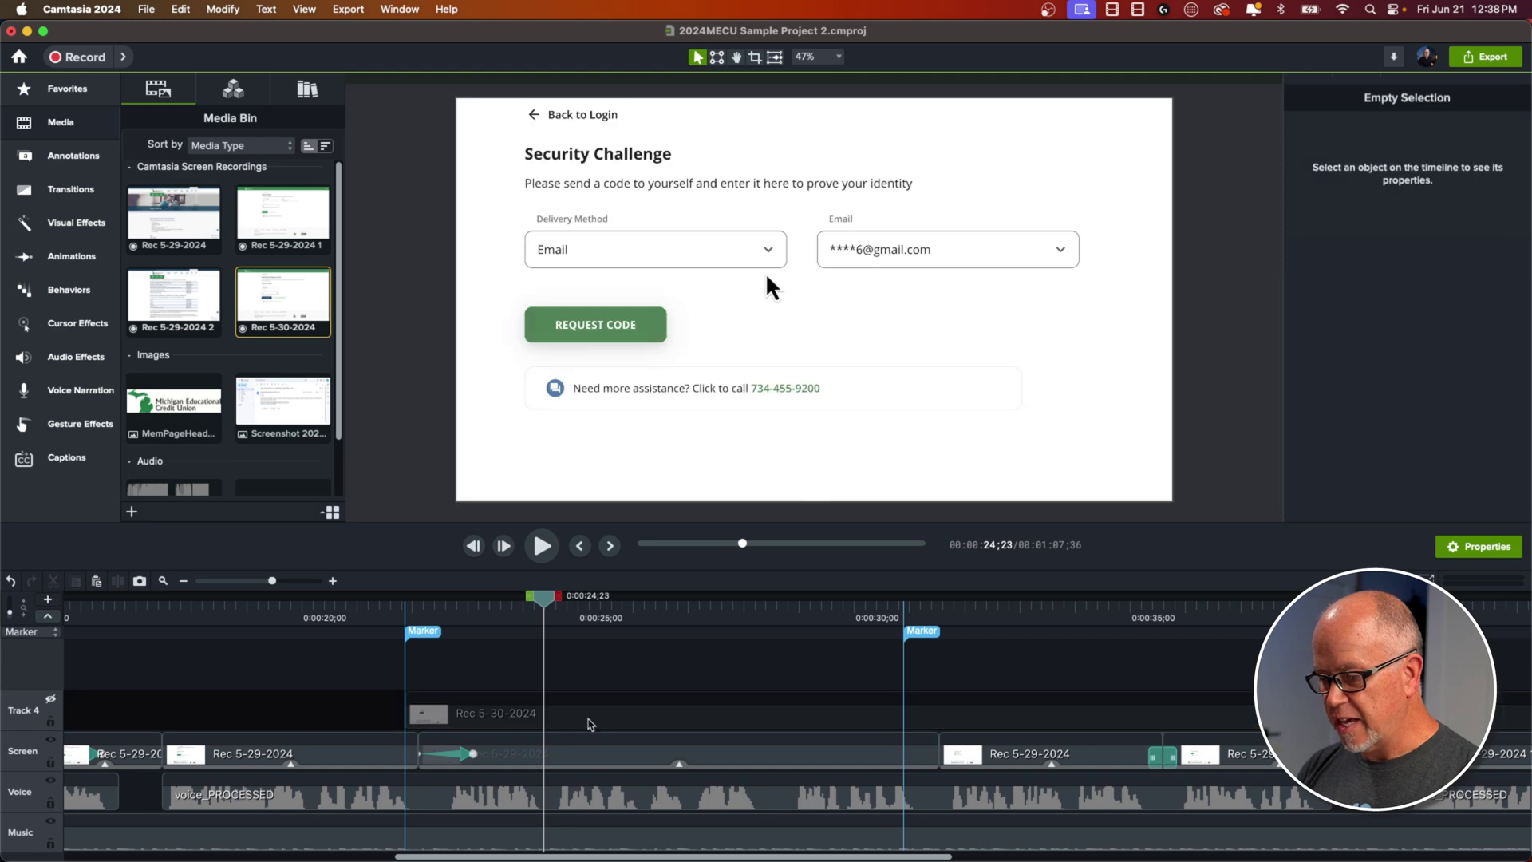
{"action": "left_click", "coordinate": [483, 610]}
{"action": "left_click_drag", "start_coordinate": [485, 614], "coordinate": [905, 721]}
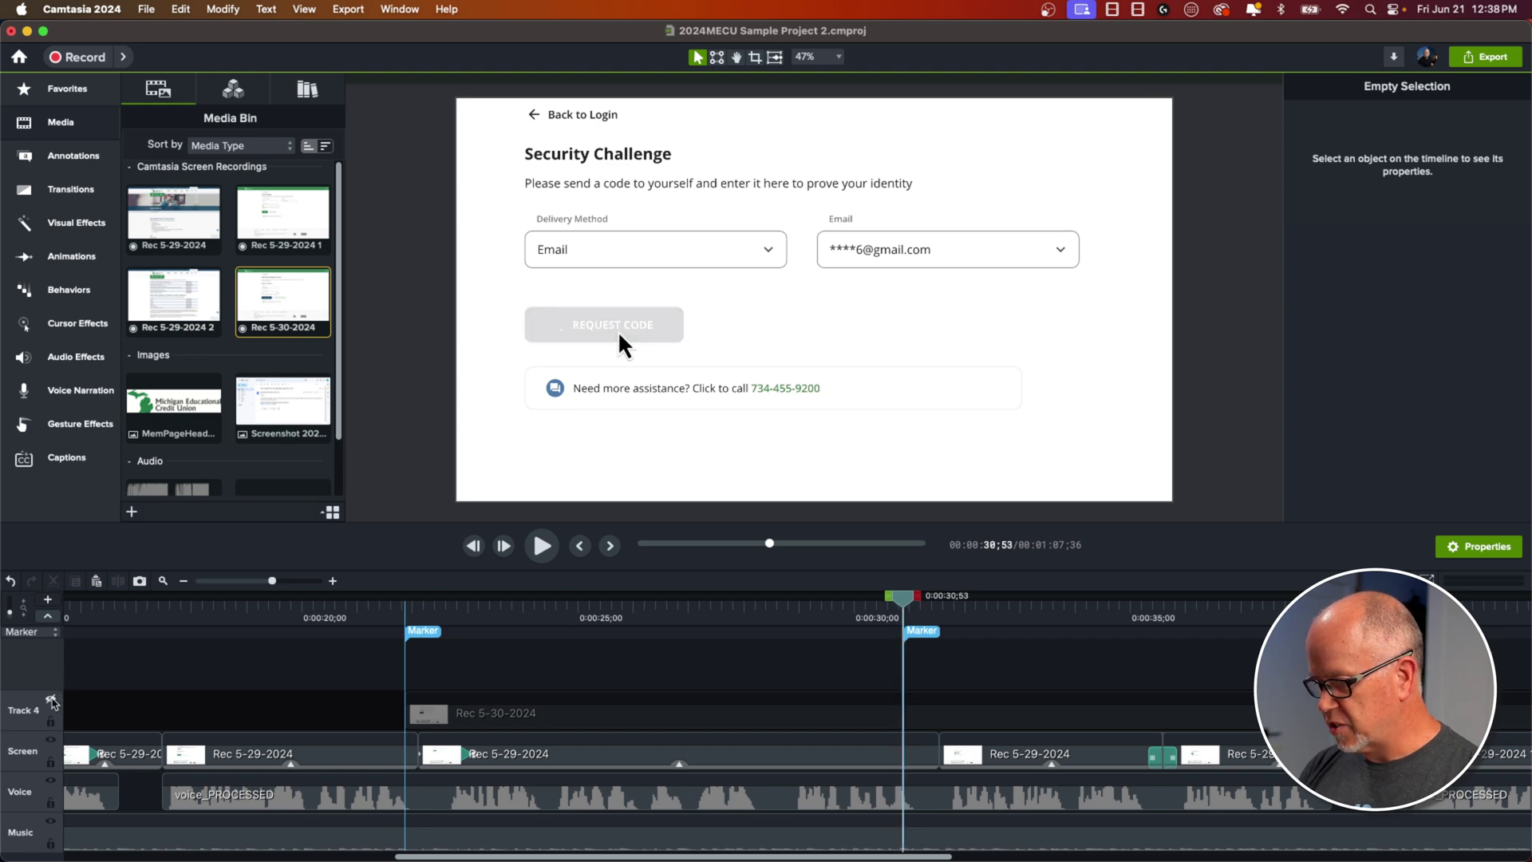
{"action": "left_click", "coordinate": [51, 700]}
- Split the Rec 5-30-2024 clip on Track 4 at 0:00:34;12, where the Request Code button fades out
{"action": "left_click_drag", "start_coordinate": [404, 857], "coordinate": [508, 857]}
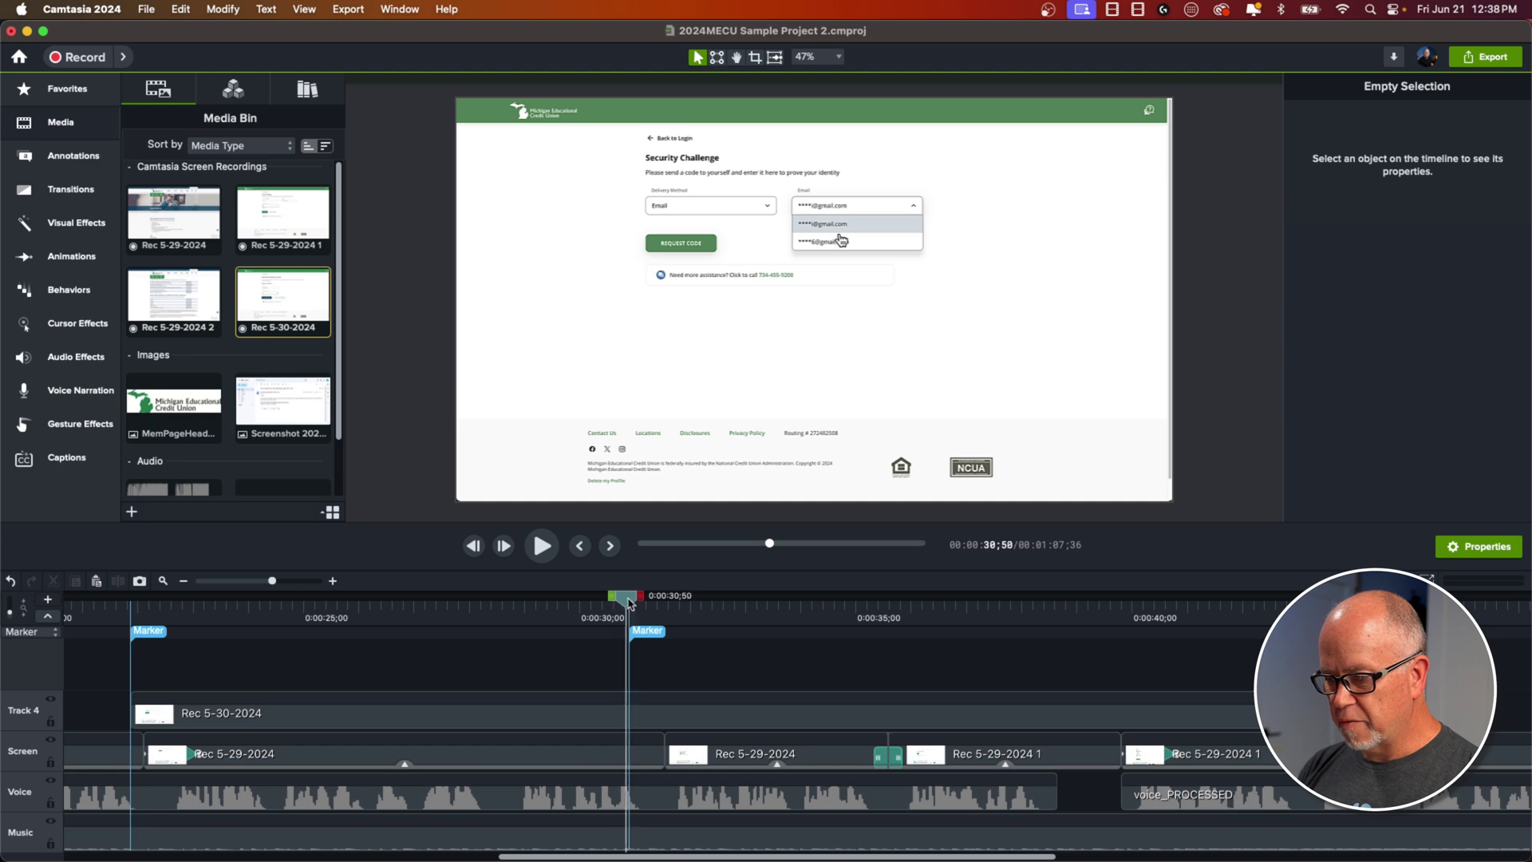
{"action": "left_click_drag", "start_coordinate": [627, 620], "coordinate": [820, 725]}
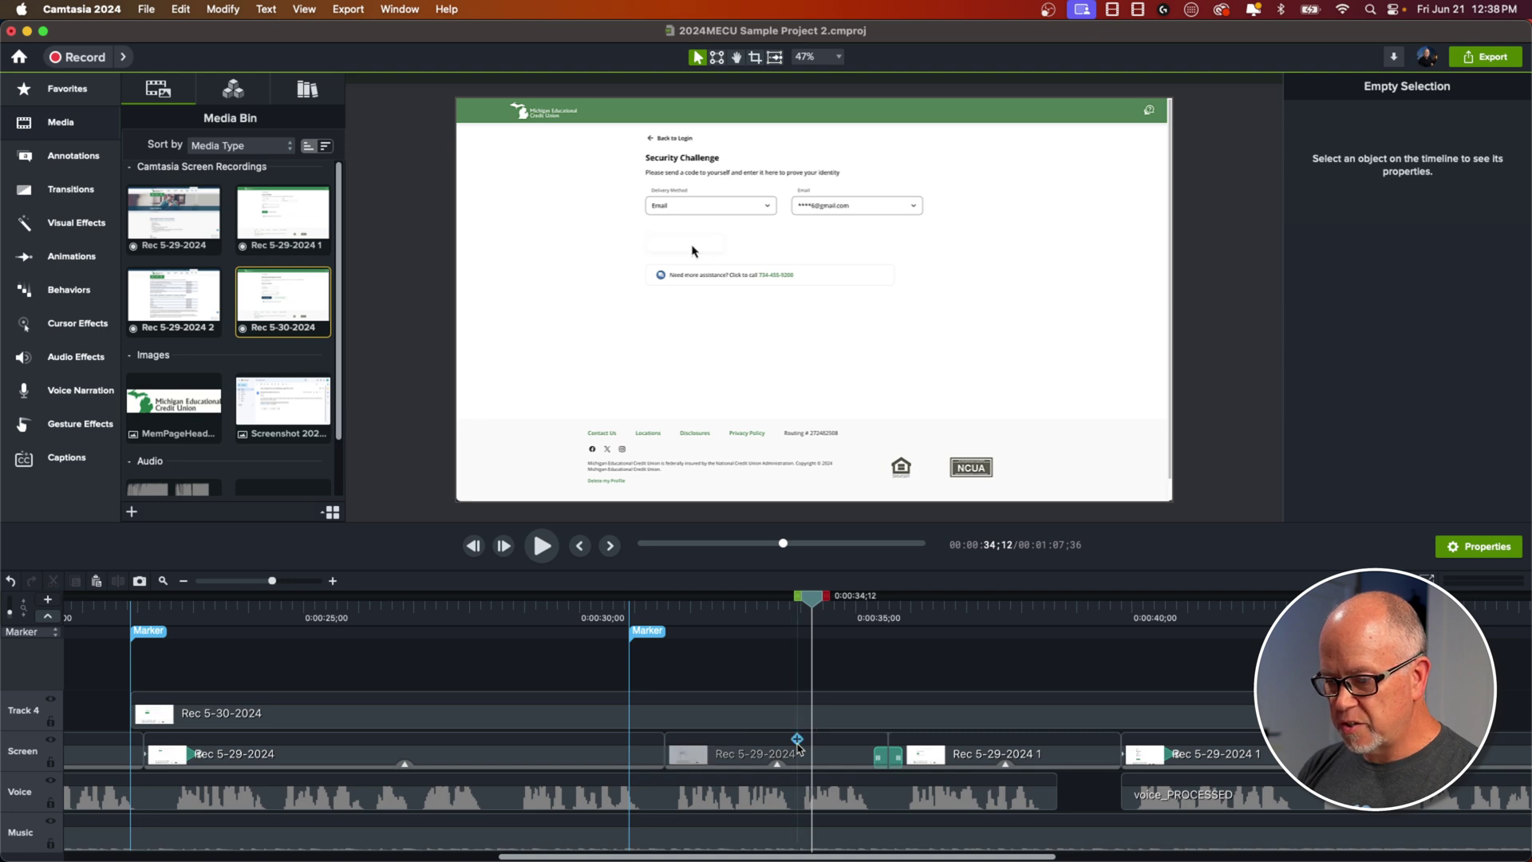
{"action": "left_click", "coordinate": [795, 716]}
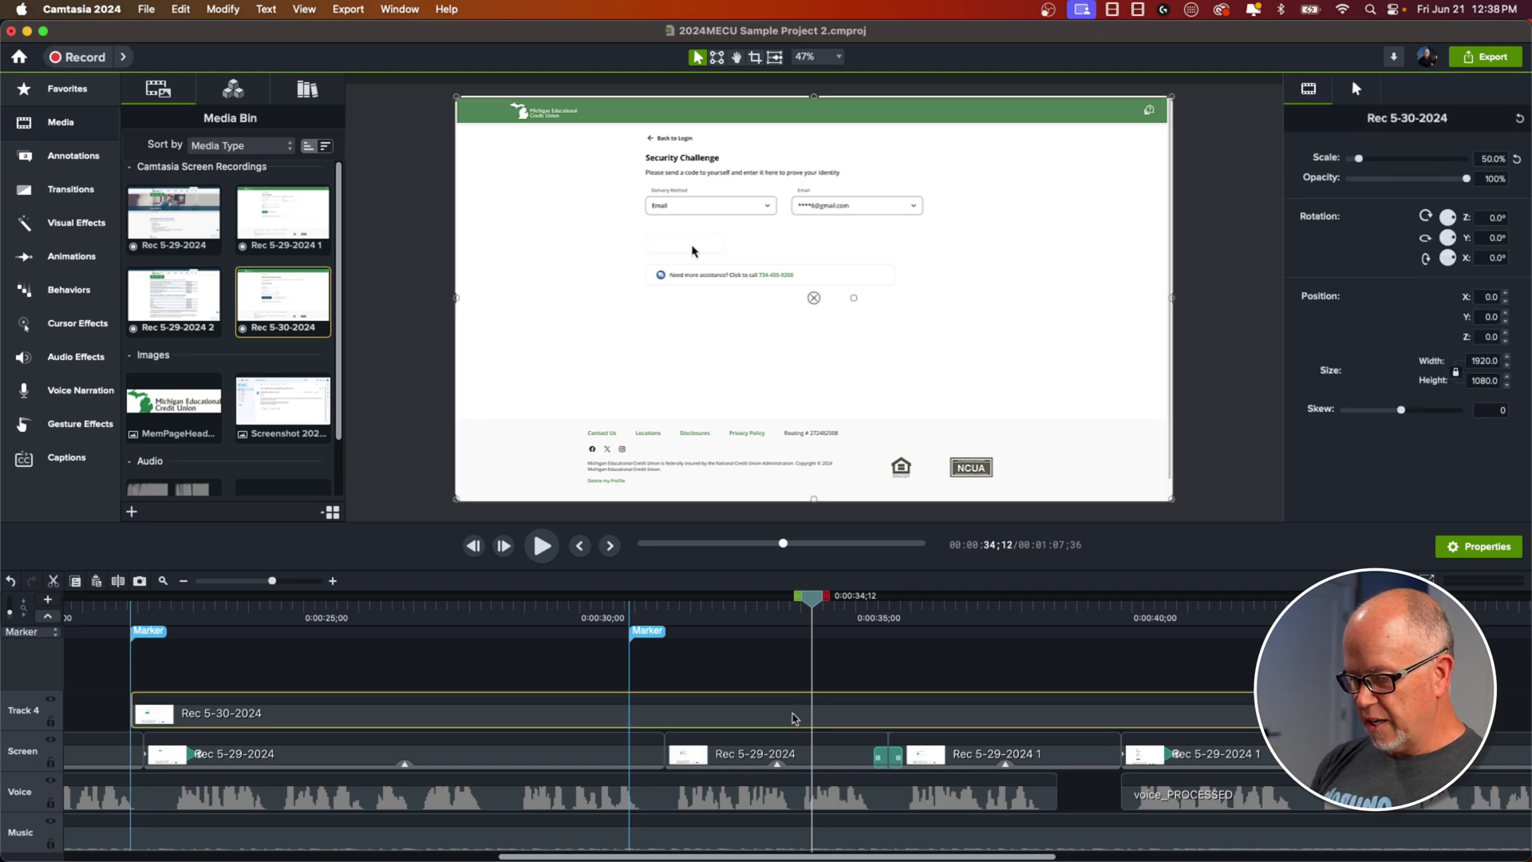
{"action": "key", "text": "s"}
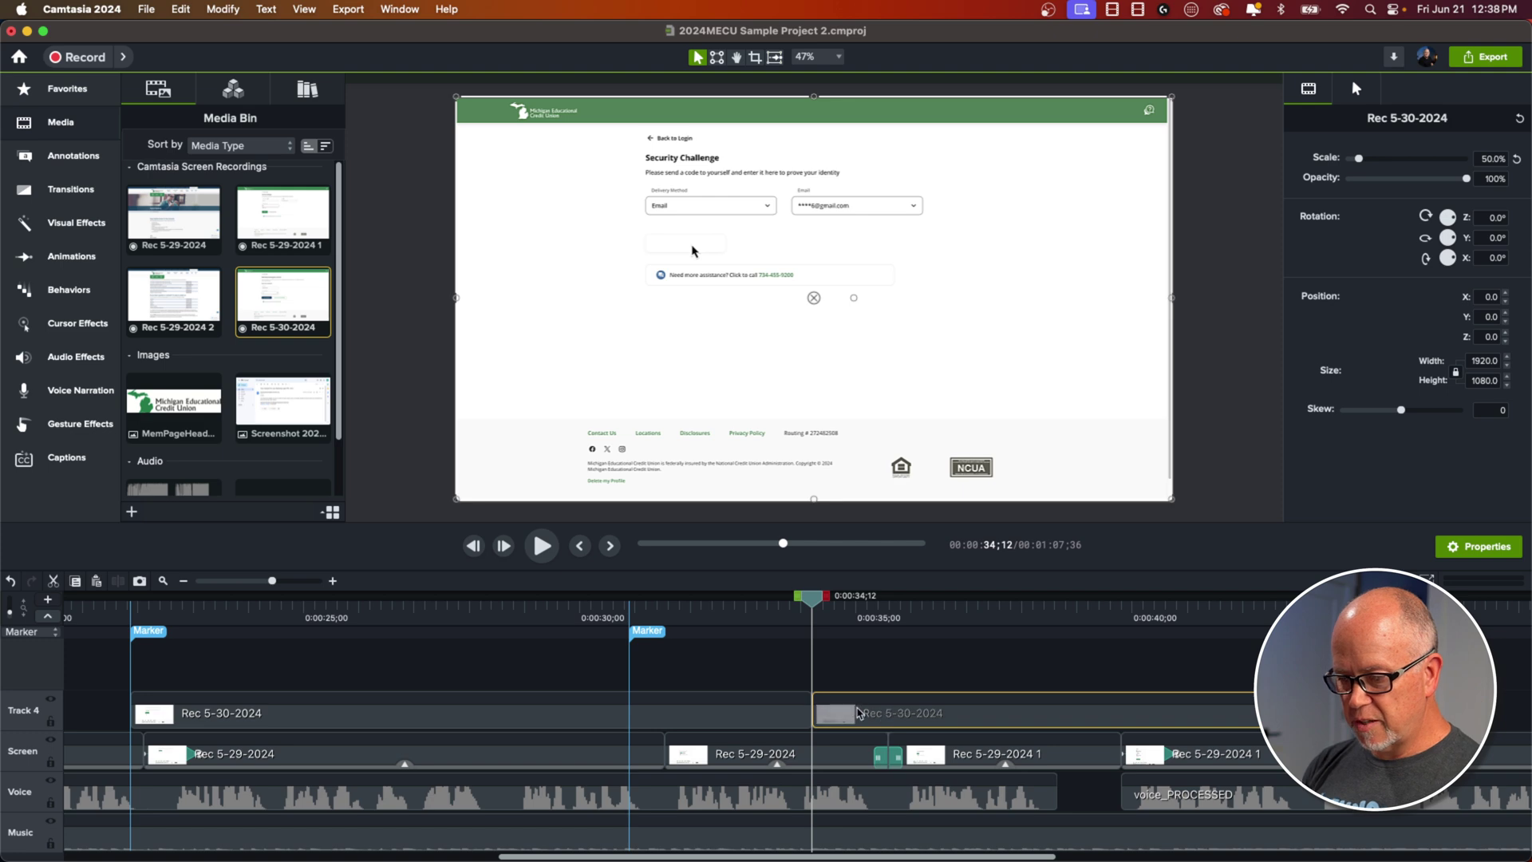
- Delete the Rec 5-30-2024 remainder after the split and use Clip Speed to shorten the kept clip so it ends at the second marker
{"action": "key", "text": "Delete"}
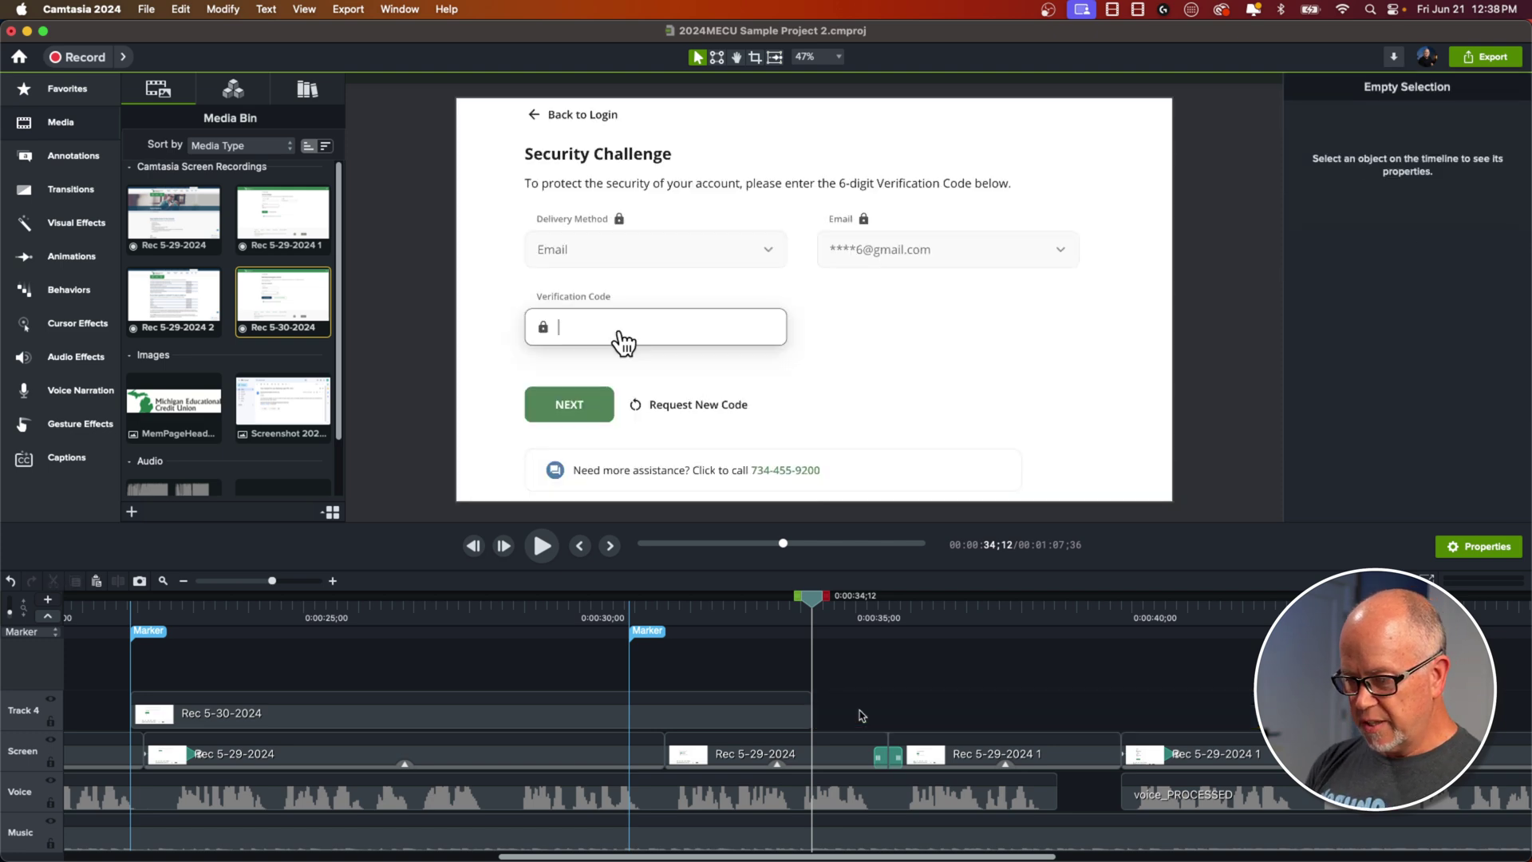
{"action": "left_click", "coordinate": [542, 716]}
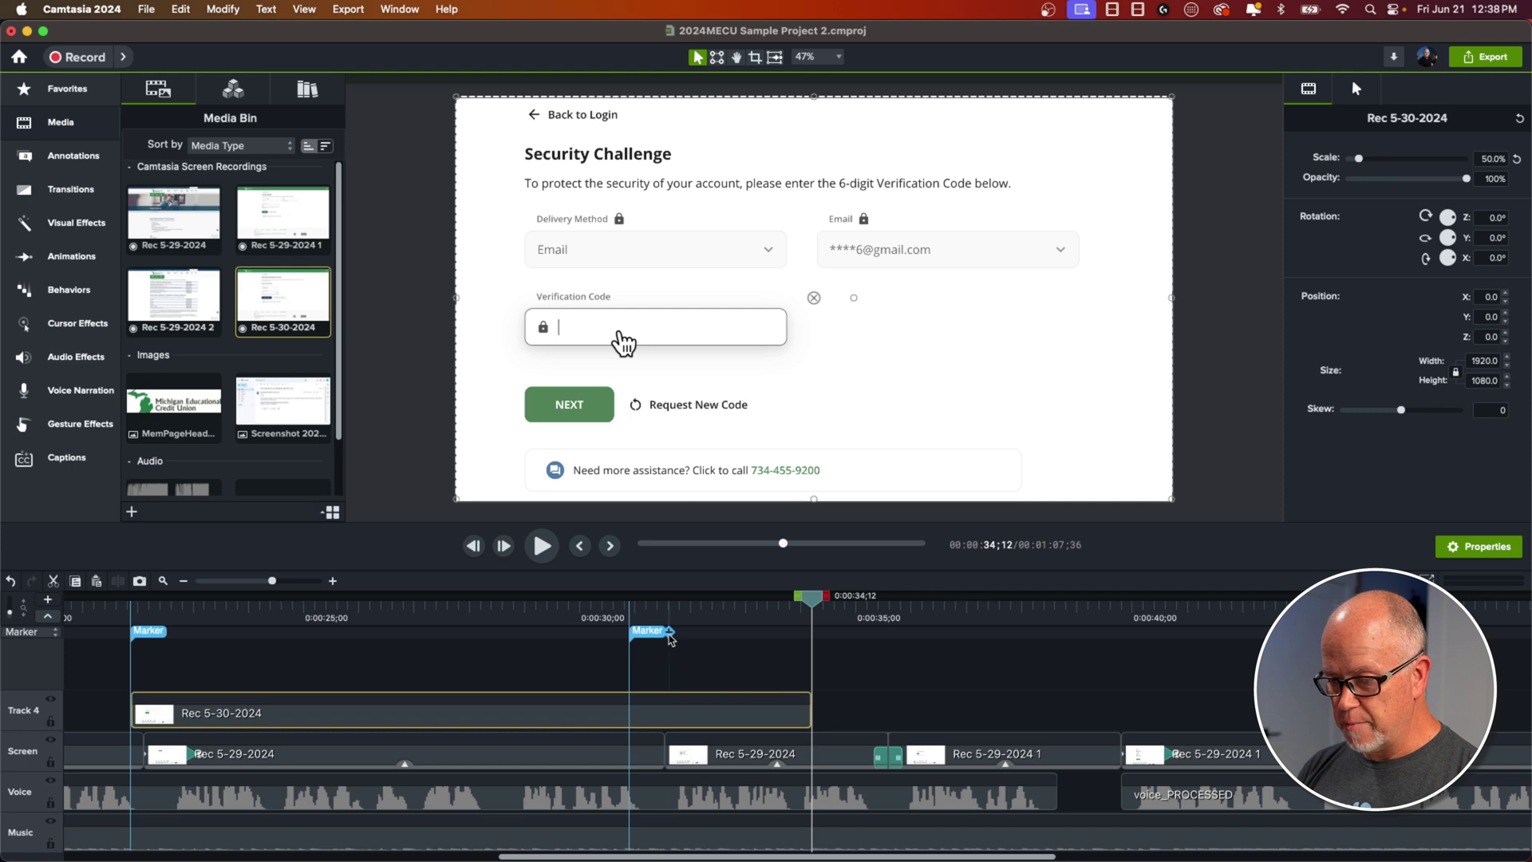
{"action": "right_click", "coordinate": [556, 718]}
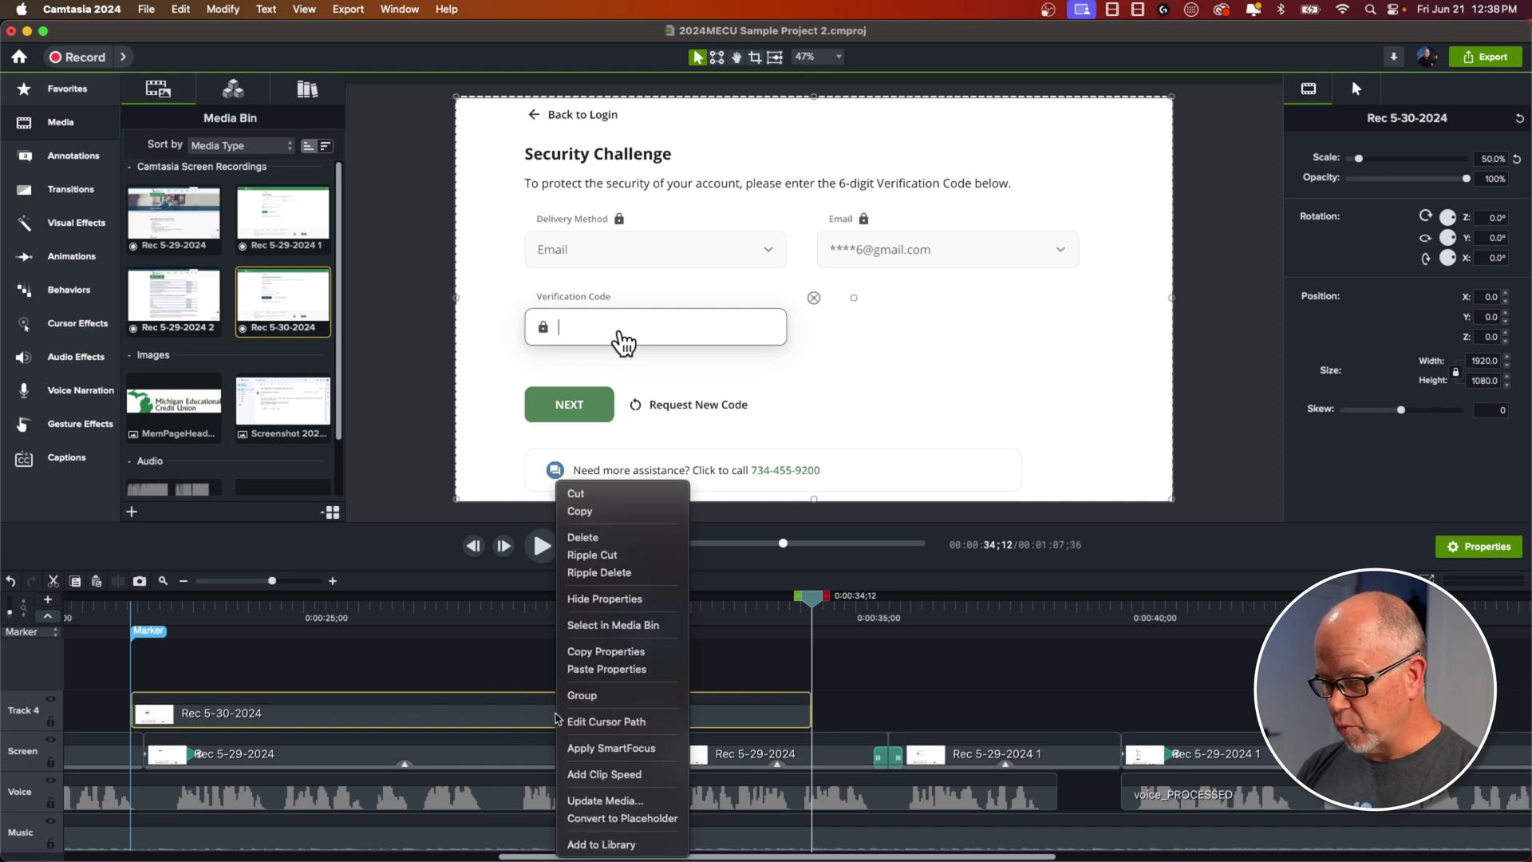
{"action": "left_click", "coordinate": [612, 774]}
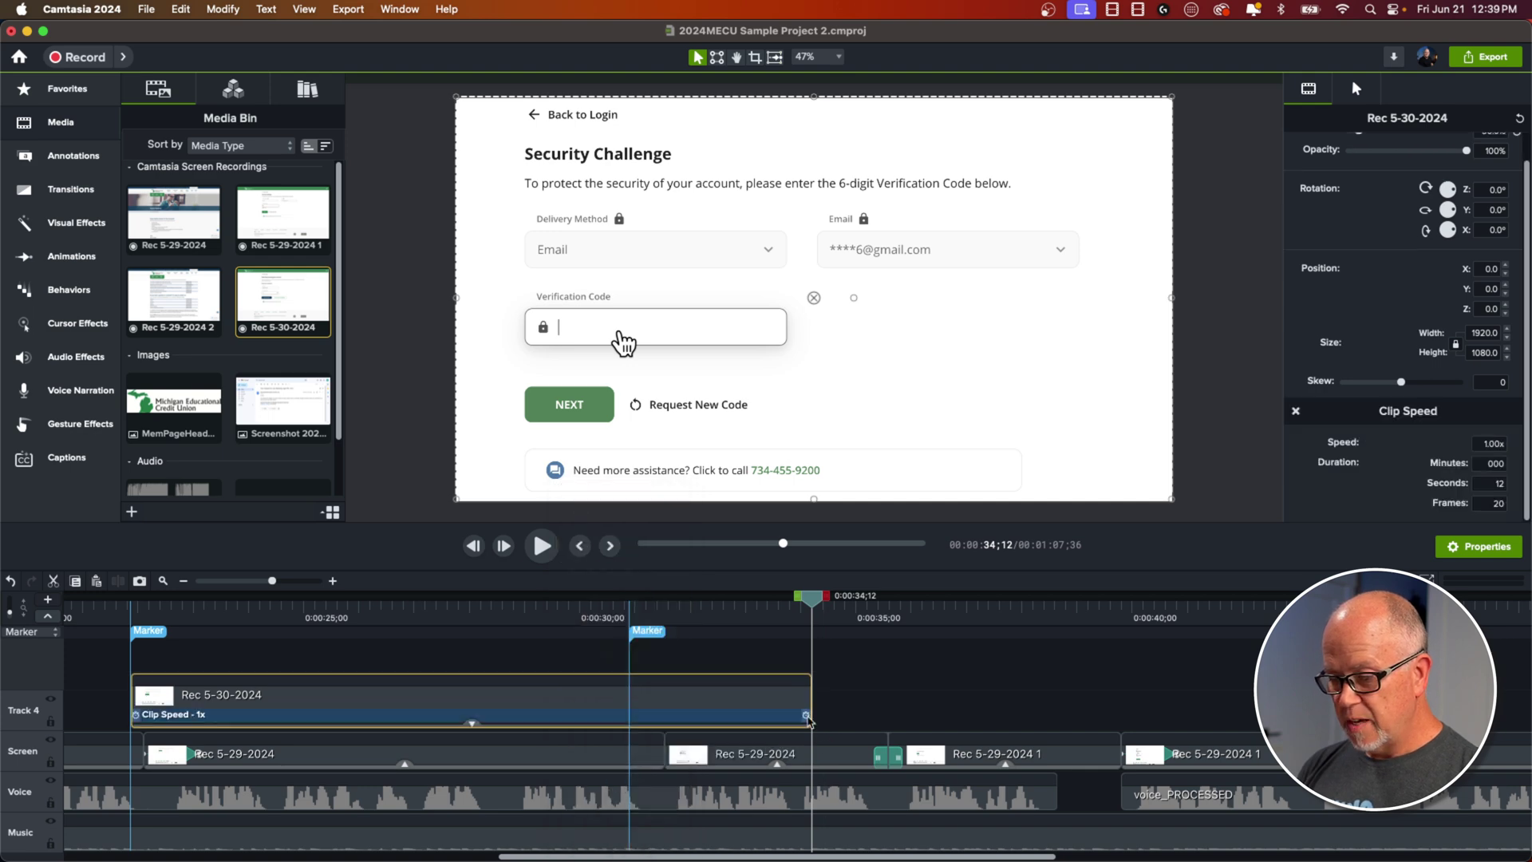
{"action": "left_click", "coordinate": [806, 718]}
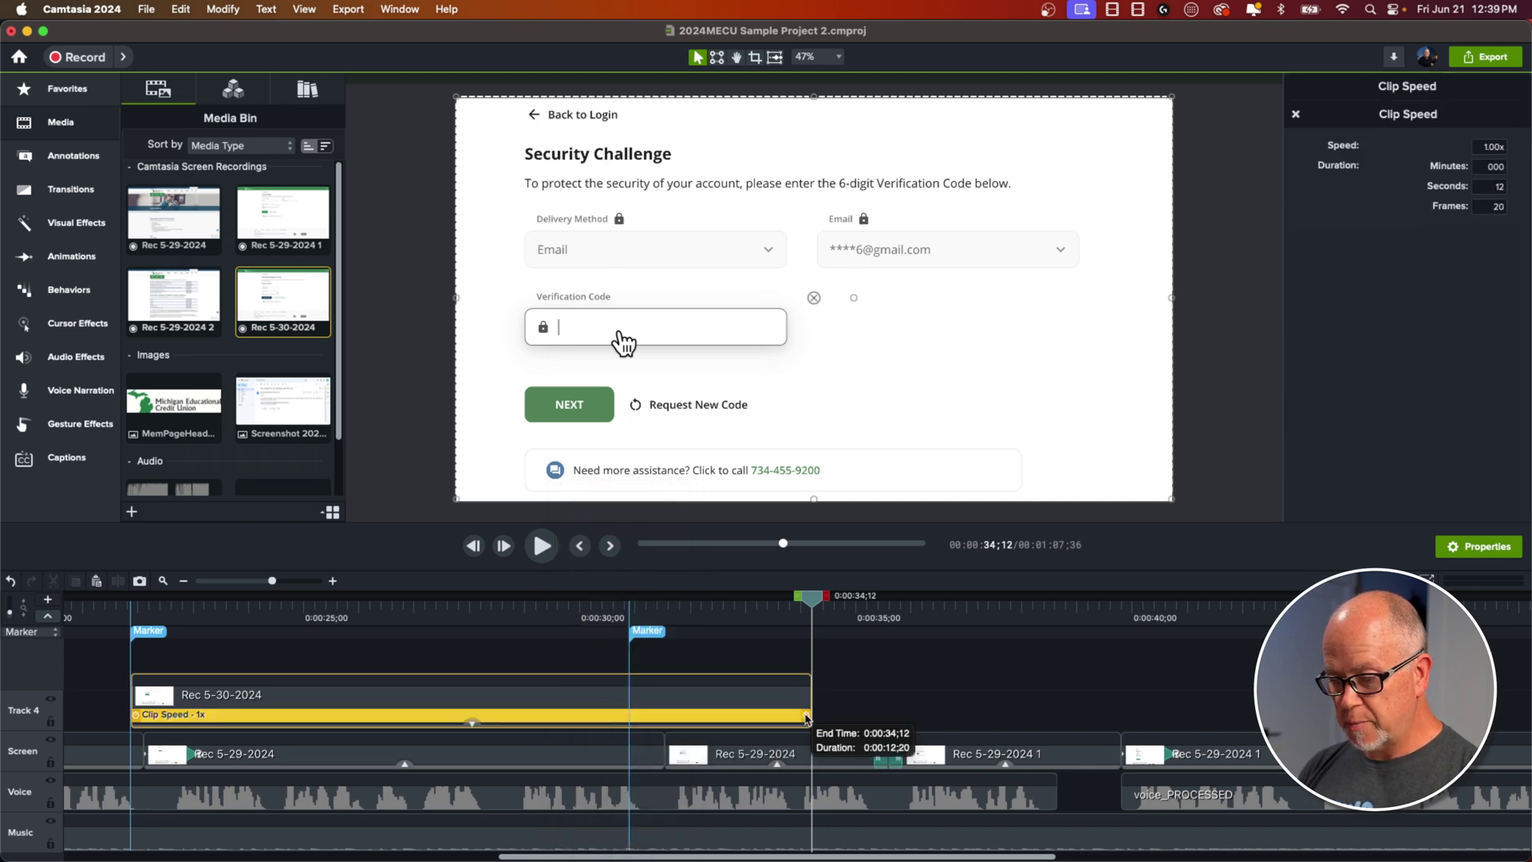
{"action": "left_click_drag", "start_coordinate": [806, 719], "coordinate": [628, 717]}
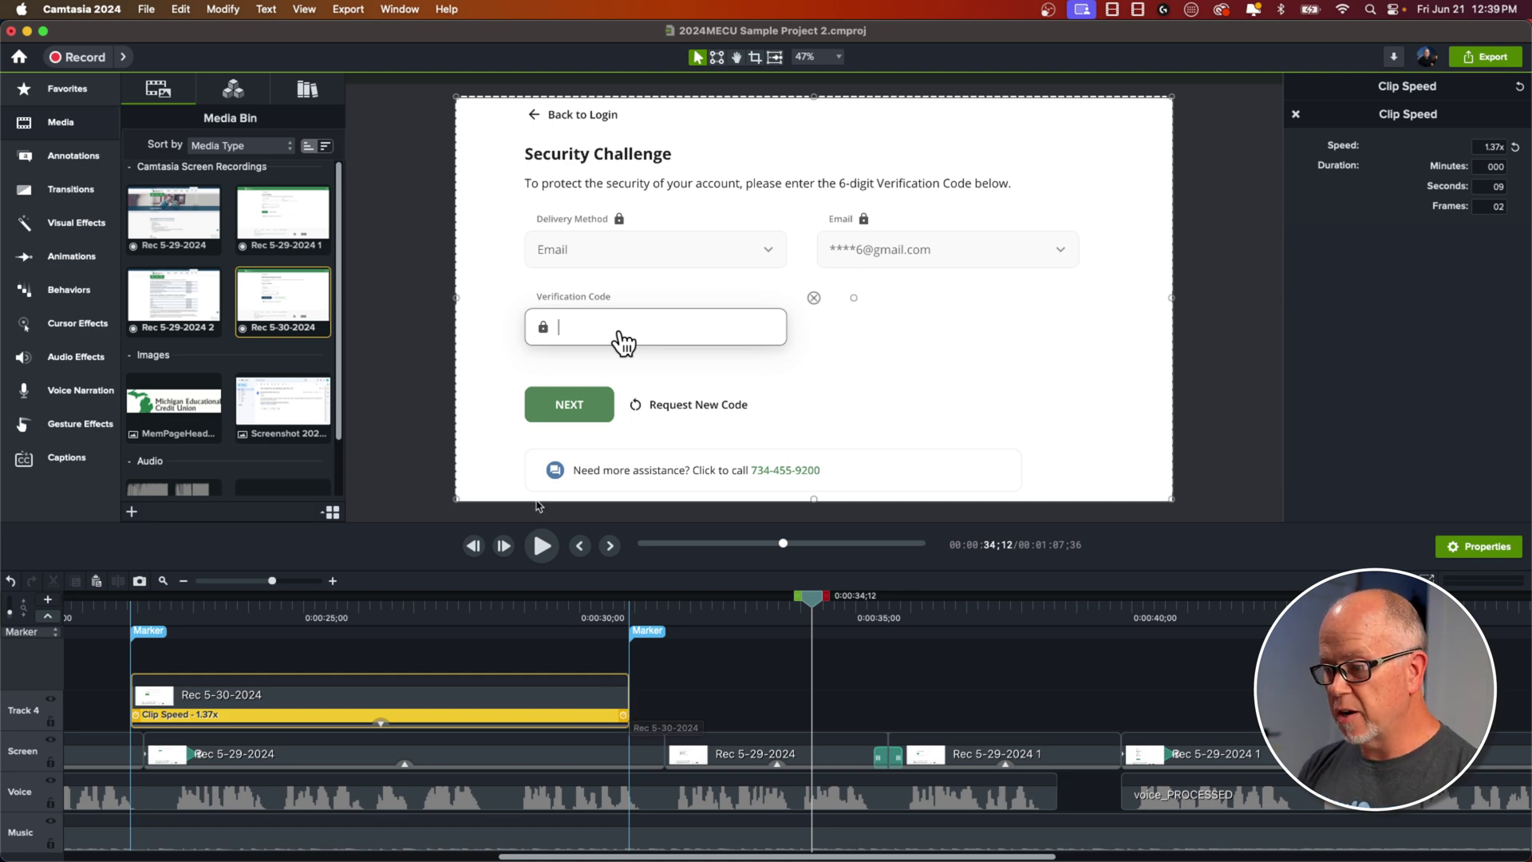
- Check the timeline snapping option and collapse the Clip Speed bar on the Track 4 clip
{"action": "left_click", "coordinate": [304, 9]}
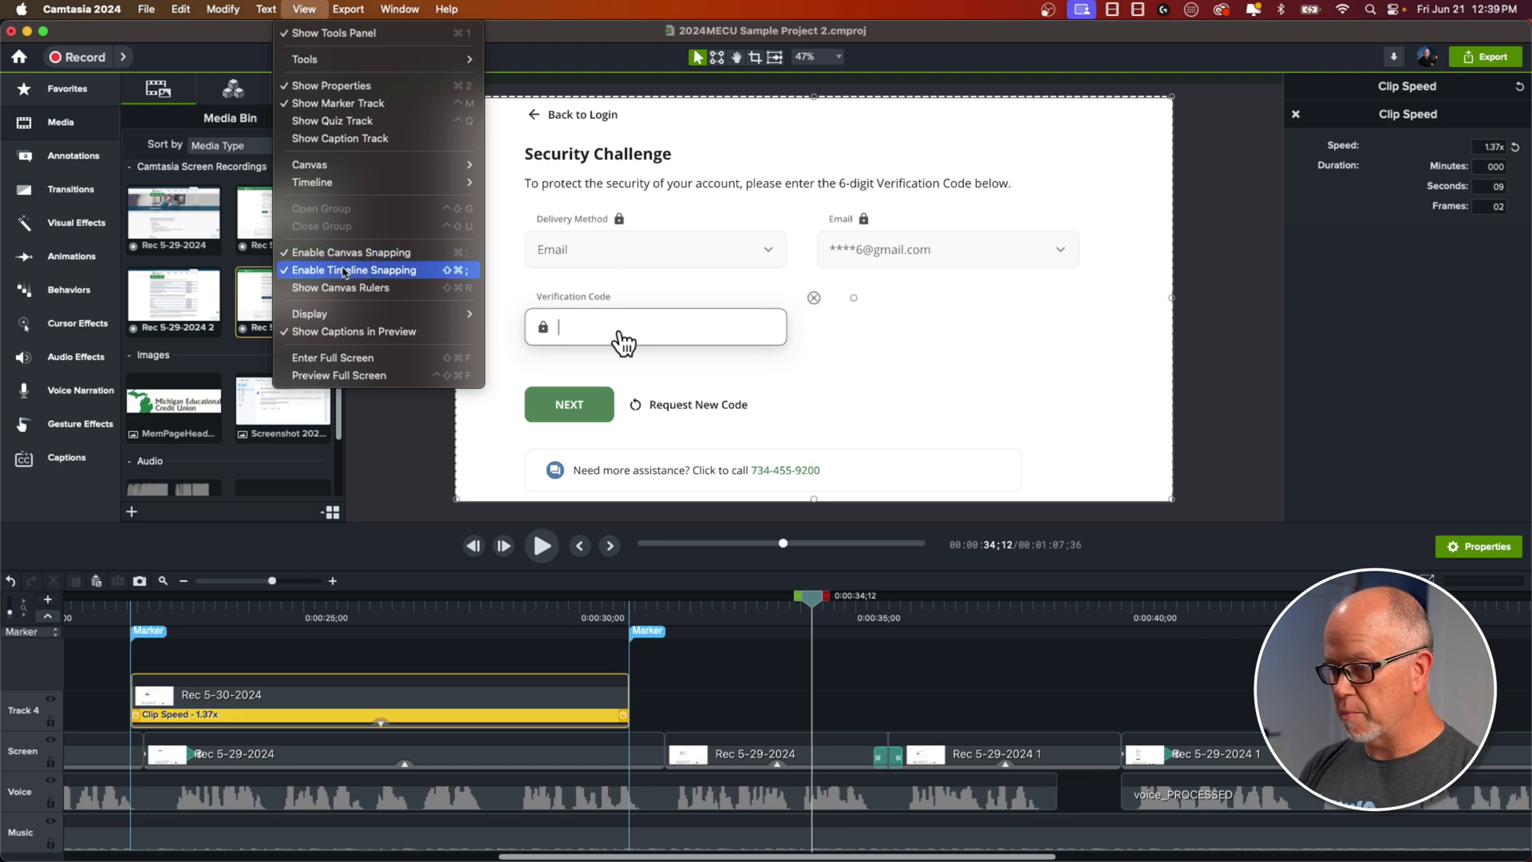
{"action": "left_click", "coordinate": [305, 8]}
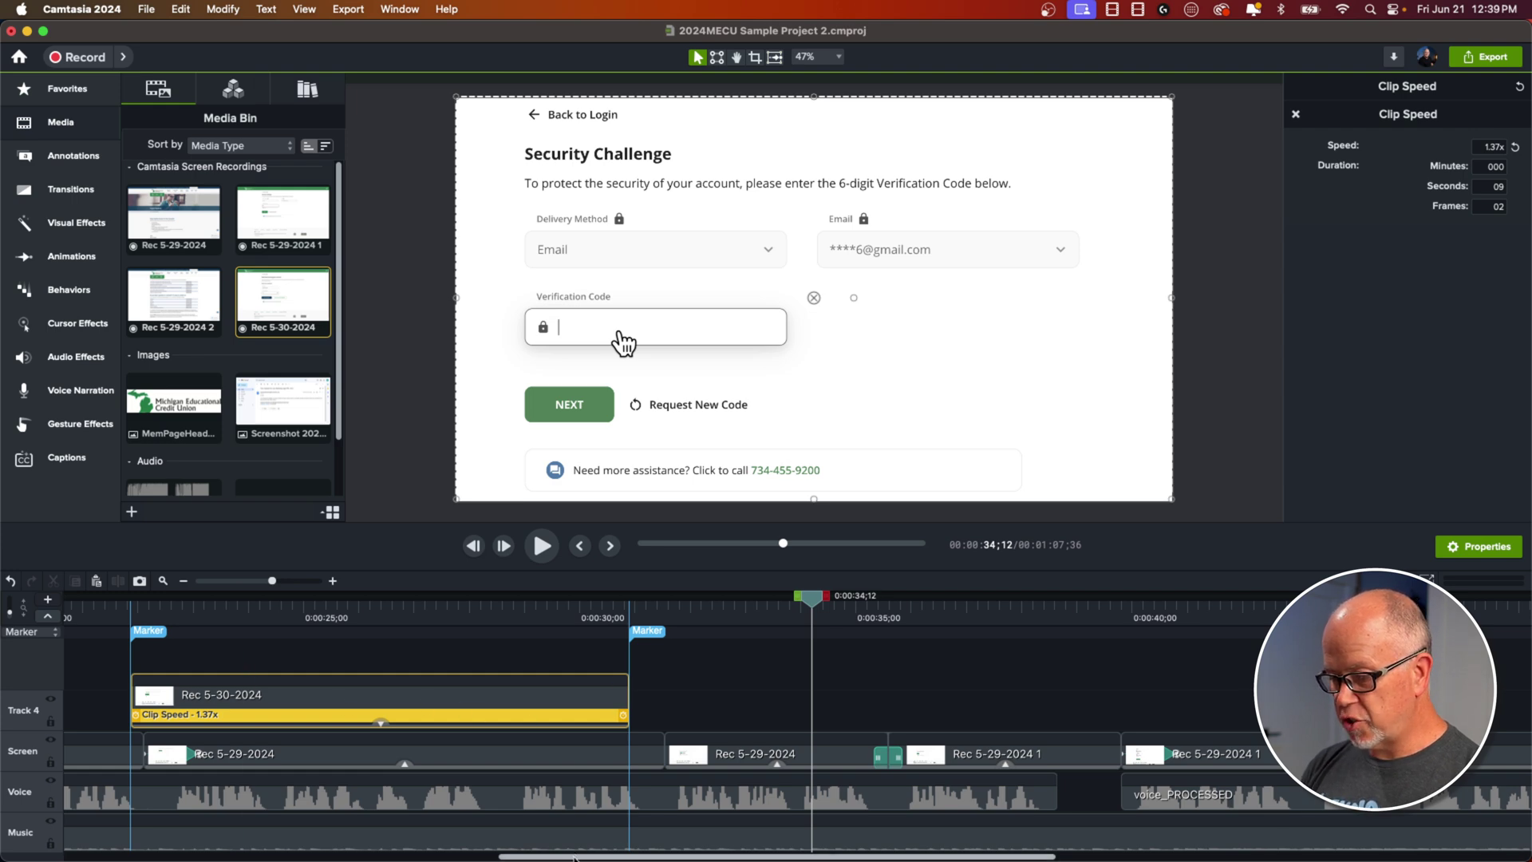
{"action": "left_click_drag", "start_coordinate": [575, 858], "coordinate": [504, 858]}
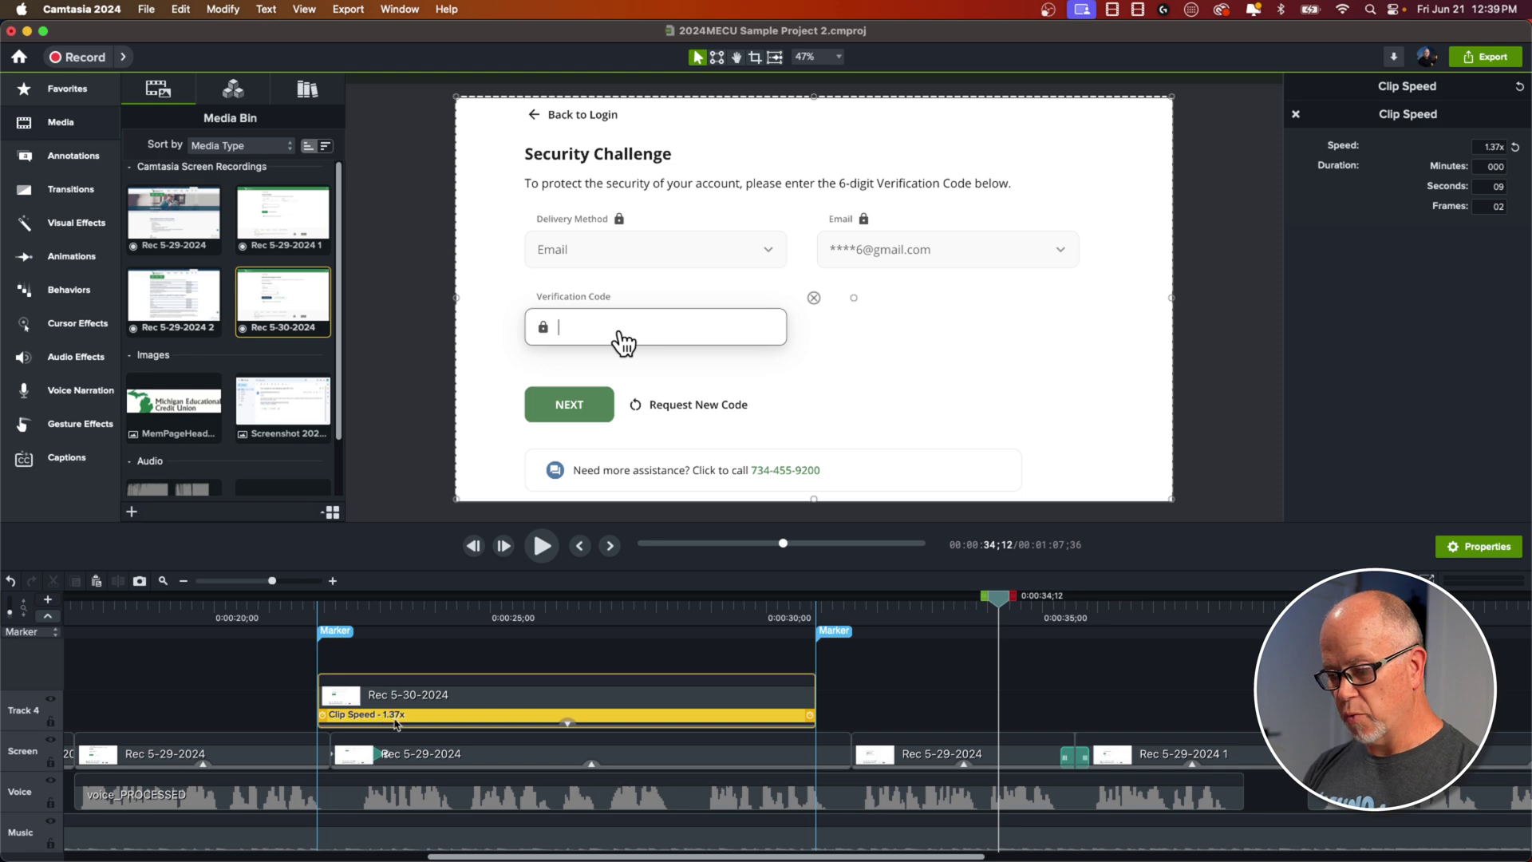
{"action": "left_click", "coordinate": [567, 726]}
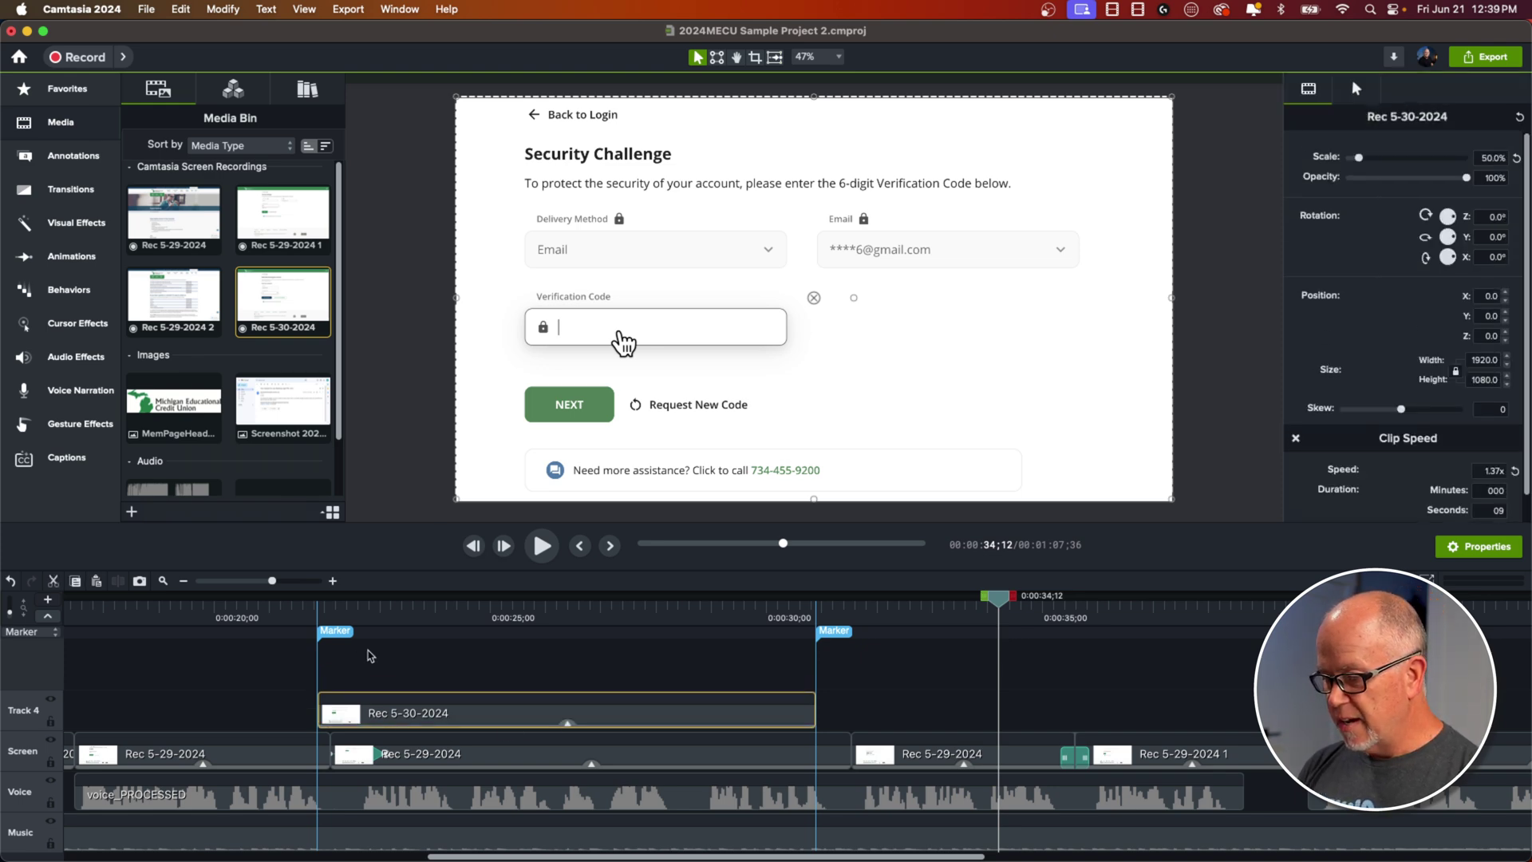
- Play the timeline from 0:00:21;13 past the second marker and inspect how the new clip's framing compares with its neighbours
{"action": "left_click", "coordinate": [295, 615]}
{"action": "left_click_drag", "start_coordinate": [295, 611], "coordinate": [281, 619]}
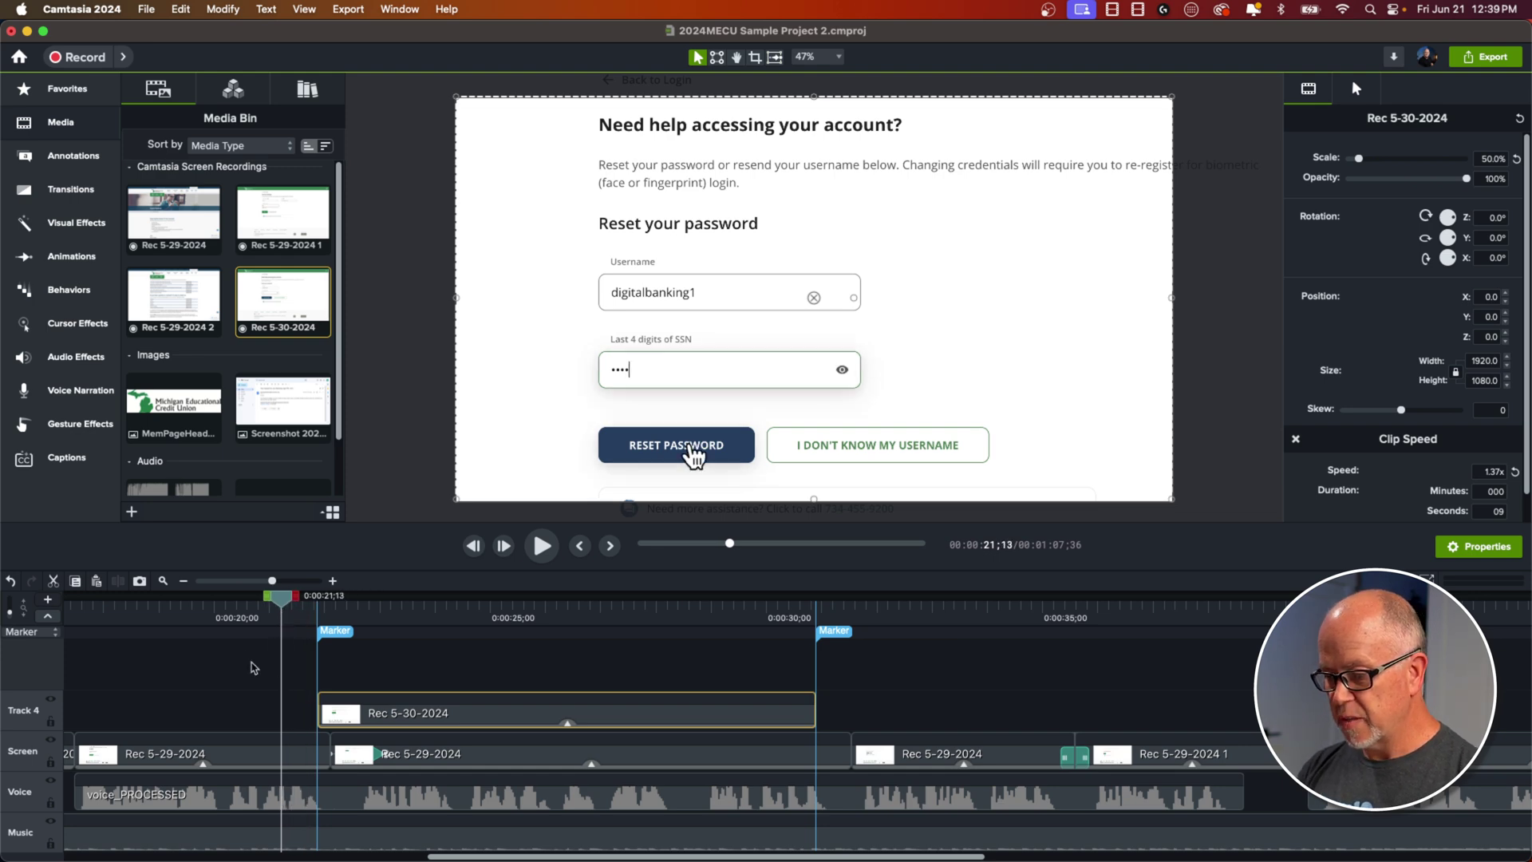
{"action": "key", "text": "space"}
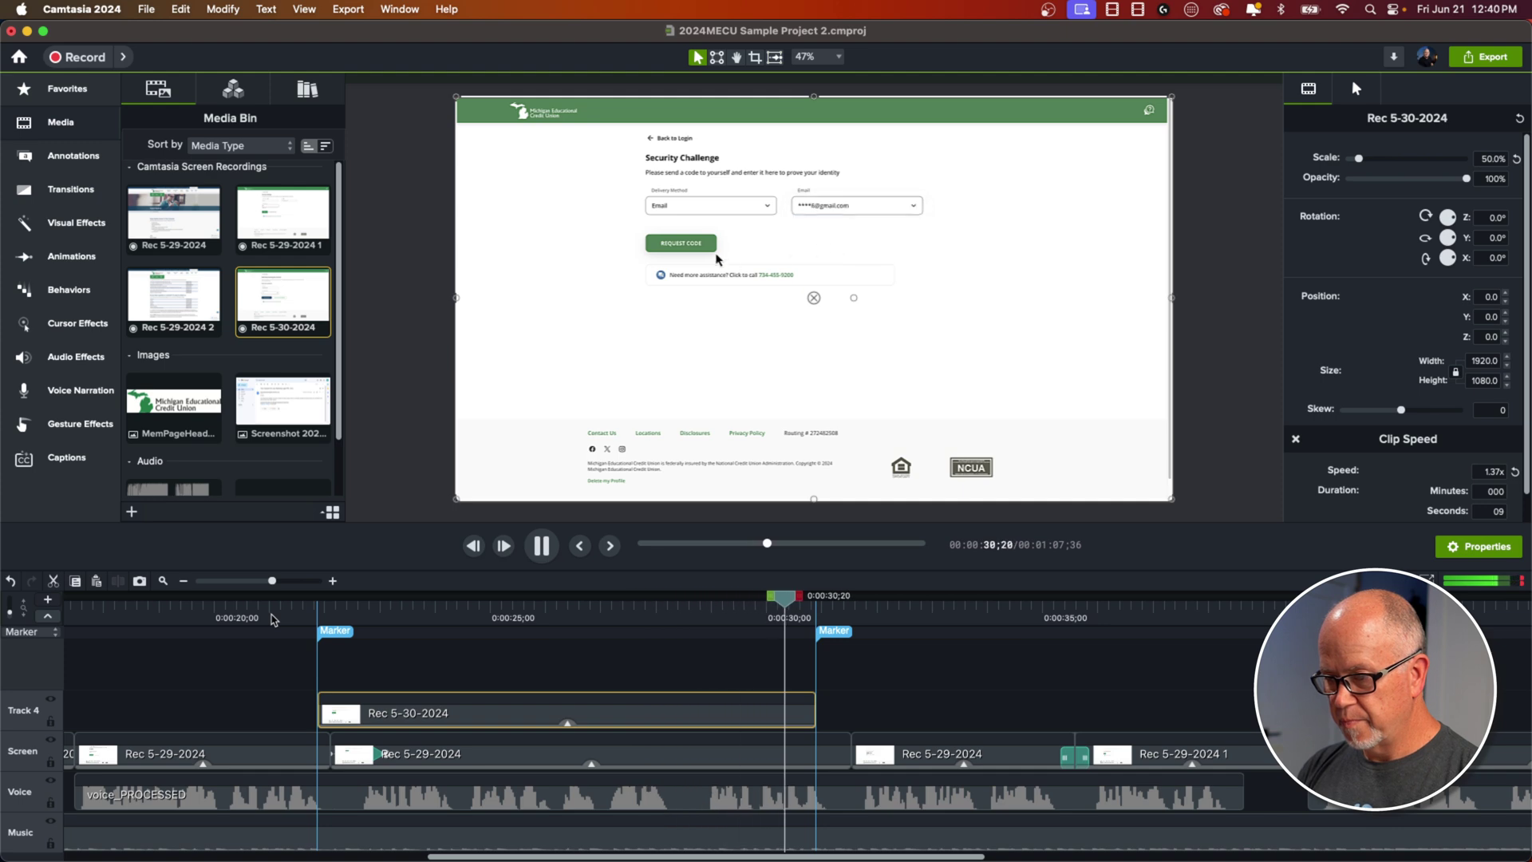
{"action": "key", "text": "space"}
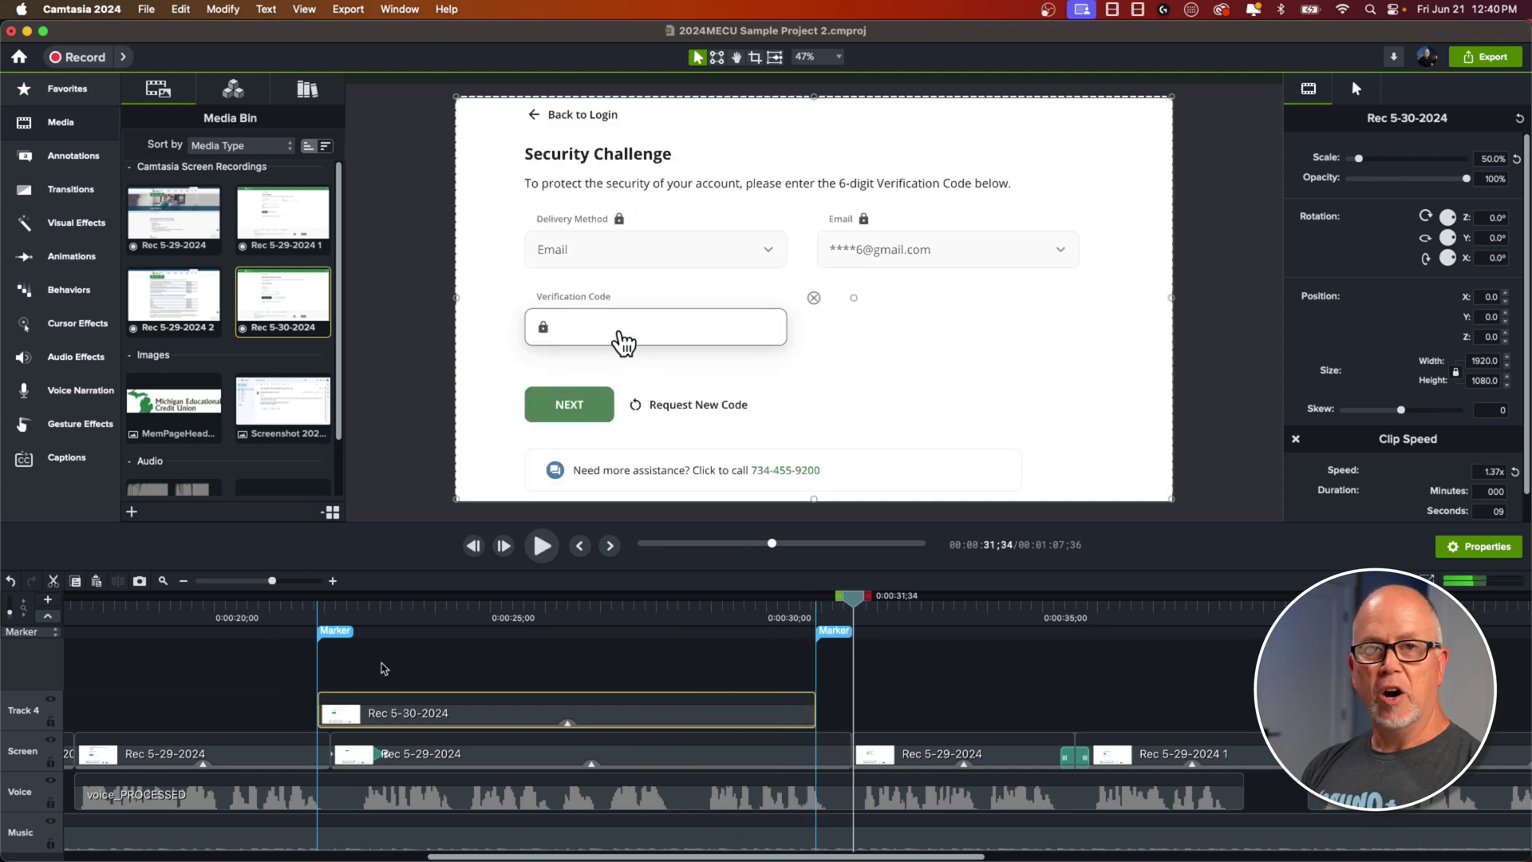
{"action": "left_click", "coordinate": [481, 621]}
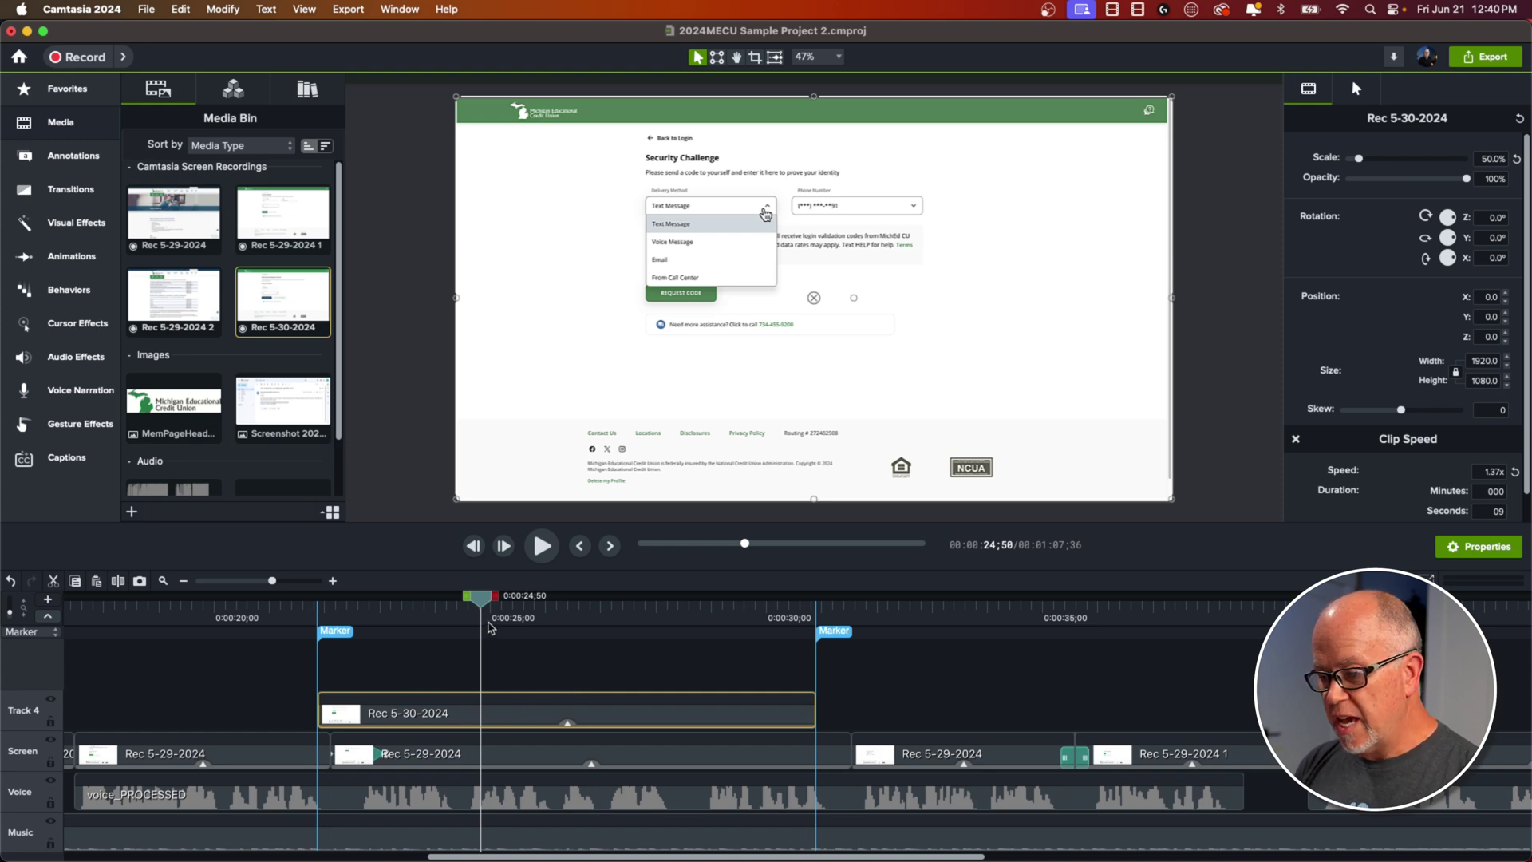
{"action": "left_click_drag", "start_coordinate": [484, 604], "coordinate": [431, 725]}
- Copy the properties of the Rec 5-29-2024 clip before the first marker and paste them onto the Rec 5-30-2024 clip on Track 4
{"action": "left_click", "coordinate": [304, 748]}
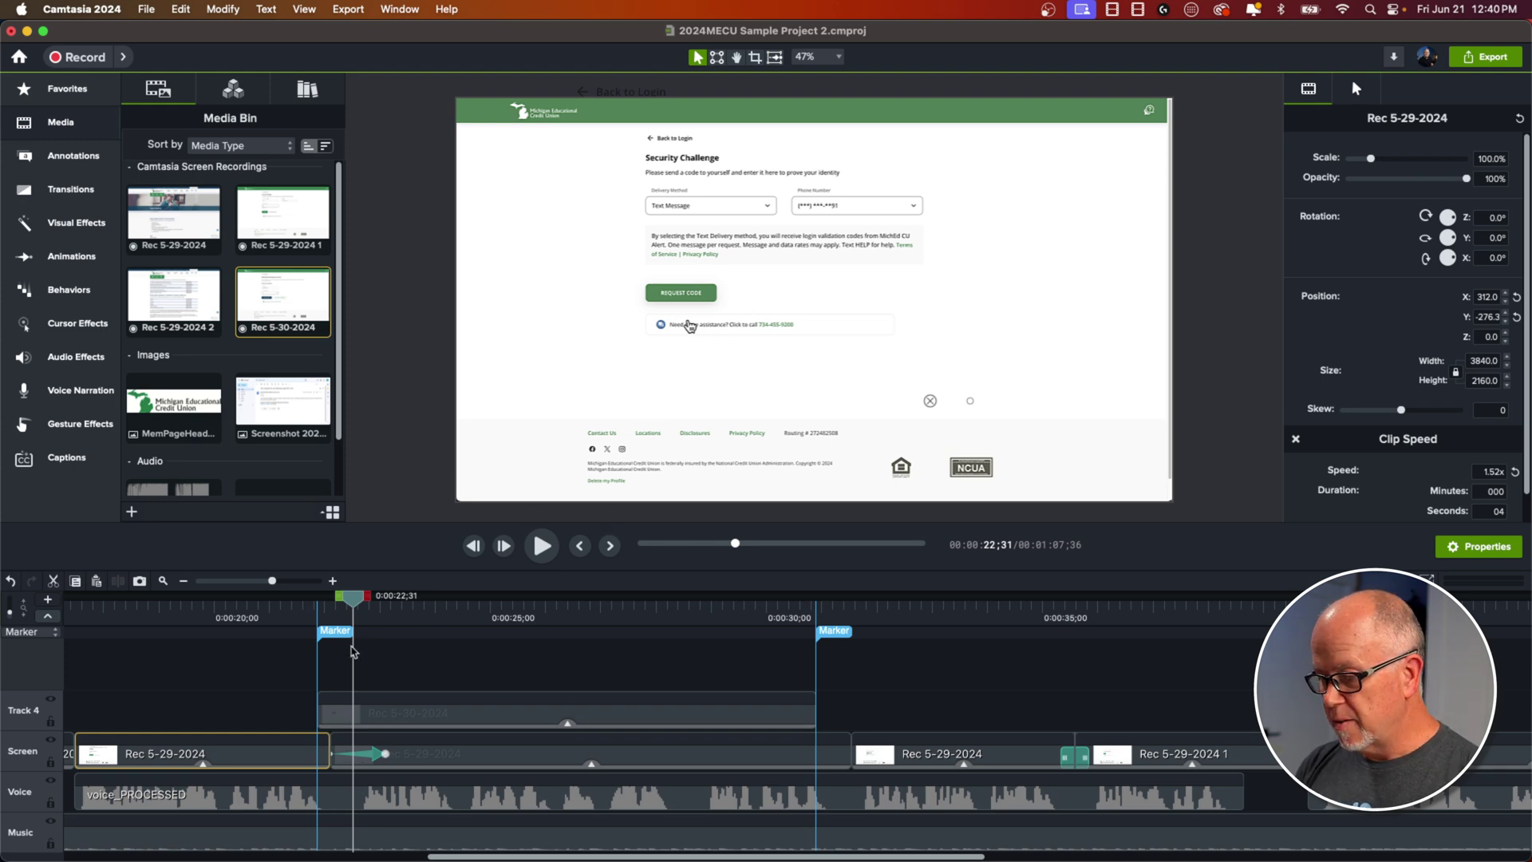
{"action": "left_click_drag", "start_coordinate": [356, 608], "coordinate": [289, 615]}
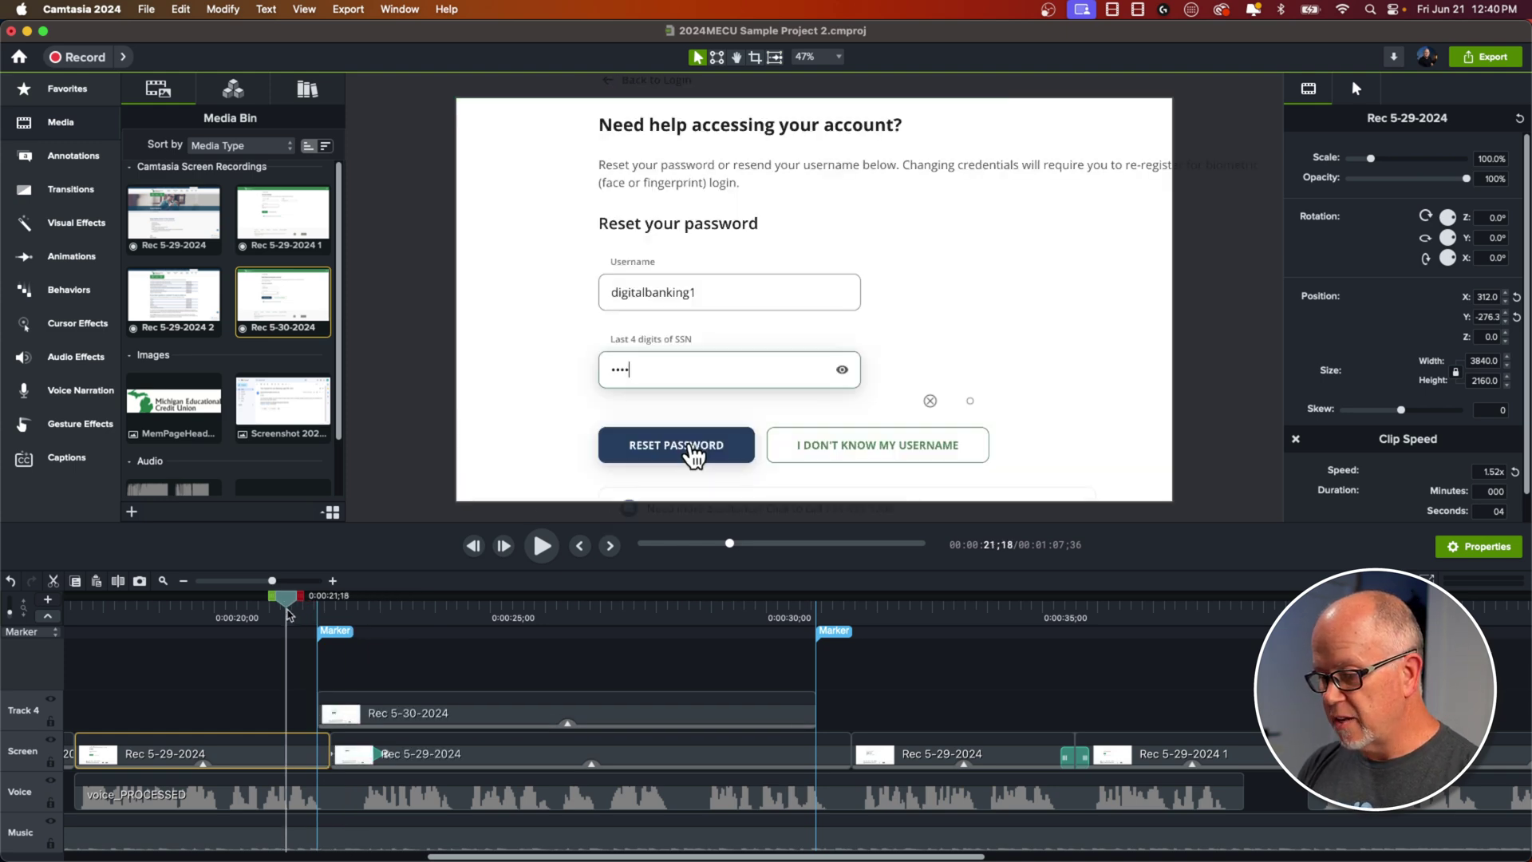
{"action": "right_click", "coordinate": [300, 757]}
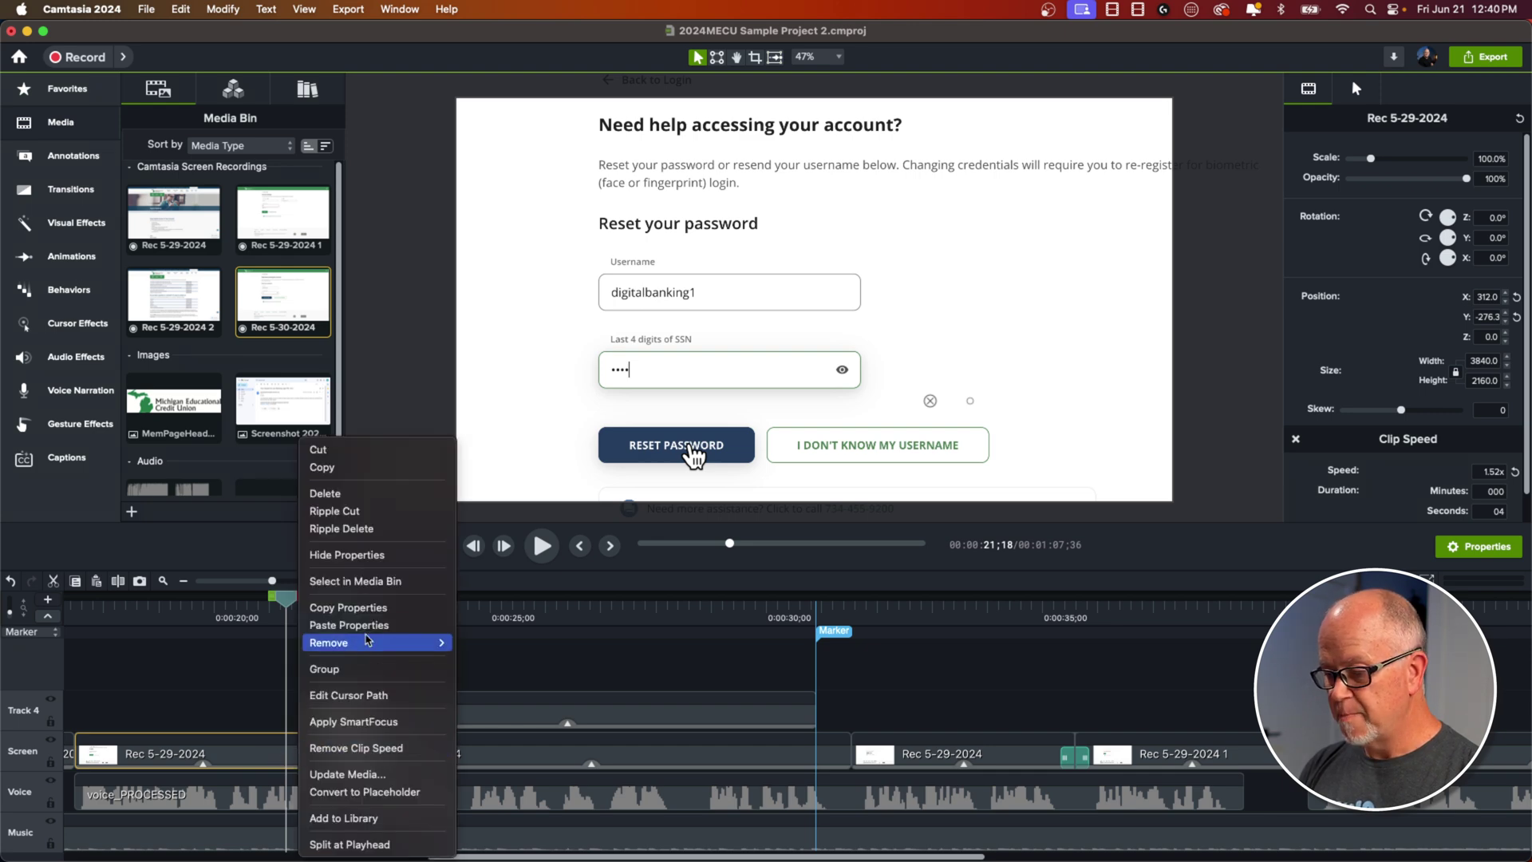
{"action": "left_click", "coordinate": [364, 610]}
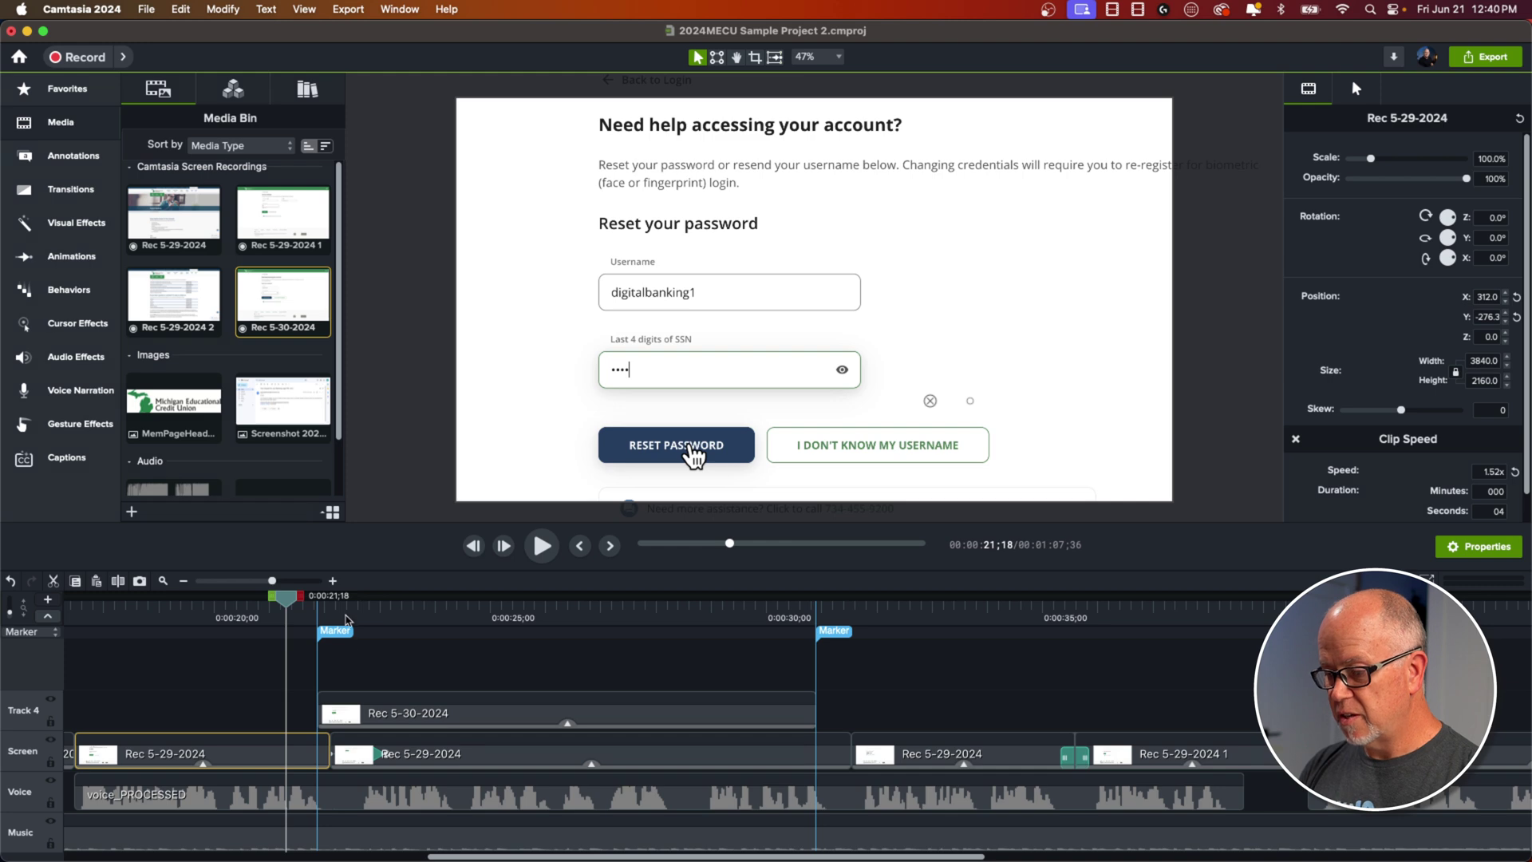
{"action": "left_click", "coordinate": [344, 613]}
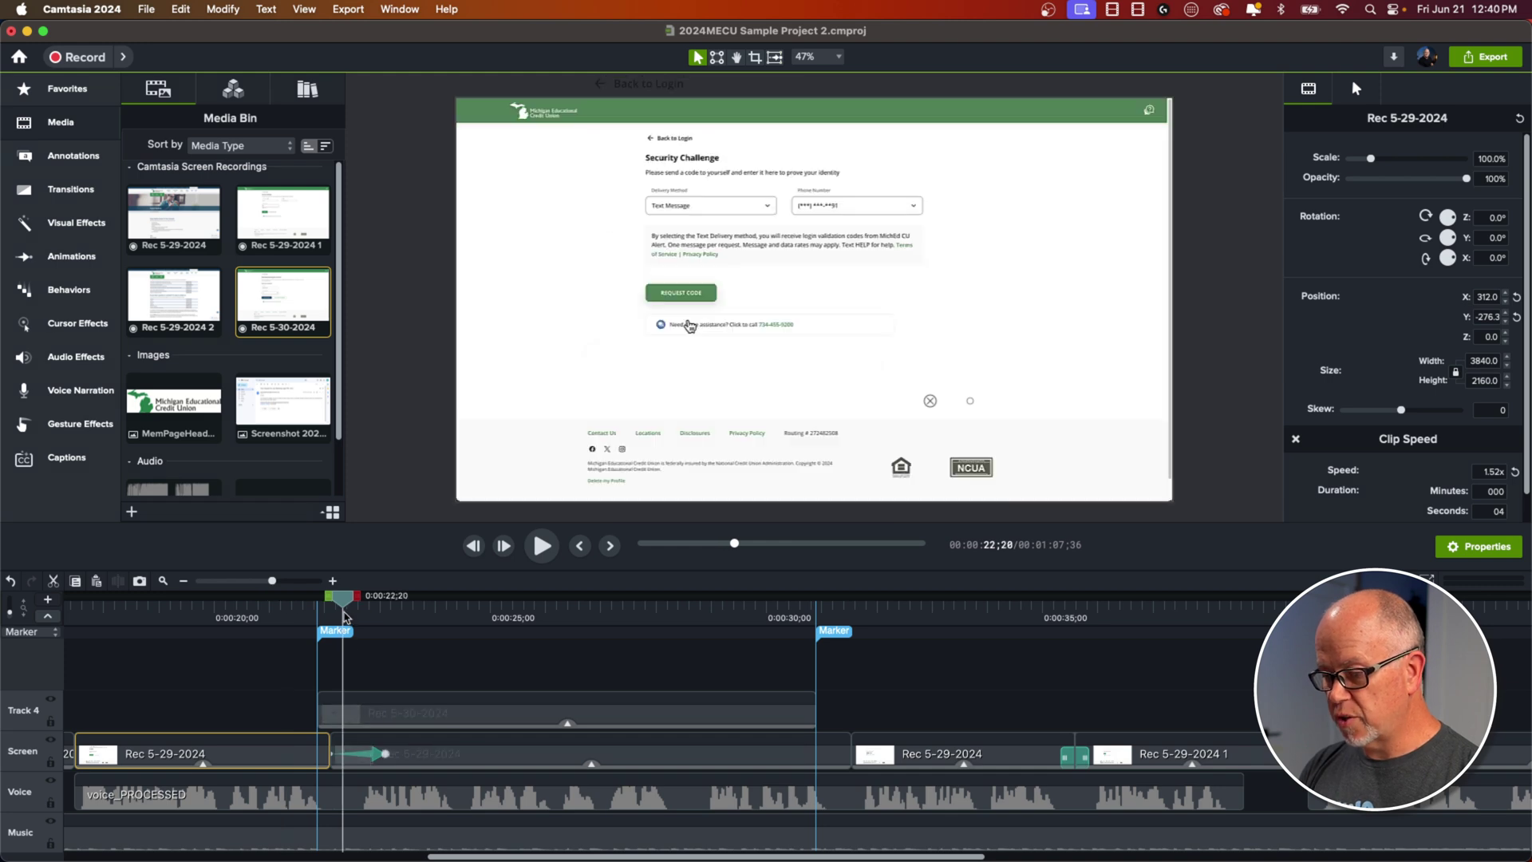
{"action": "left_click", "coordinate": [383, 720]}
{"action": "right_click", "coordinate": [383, 721]}
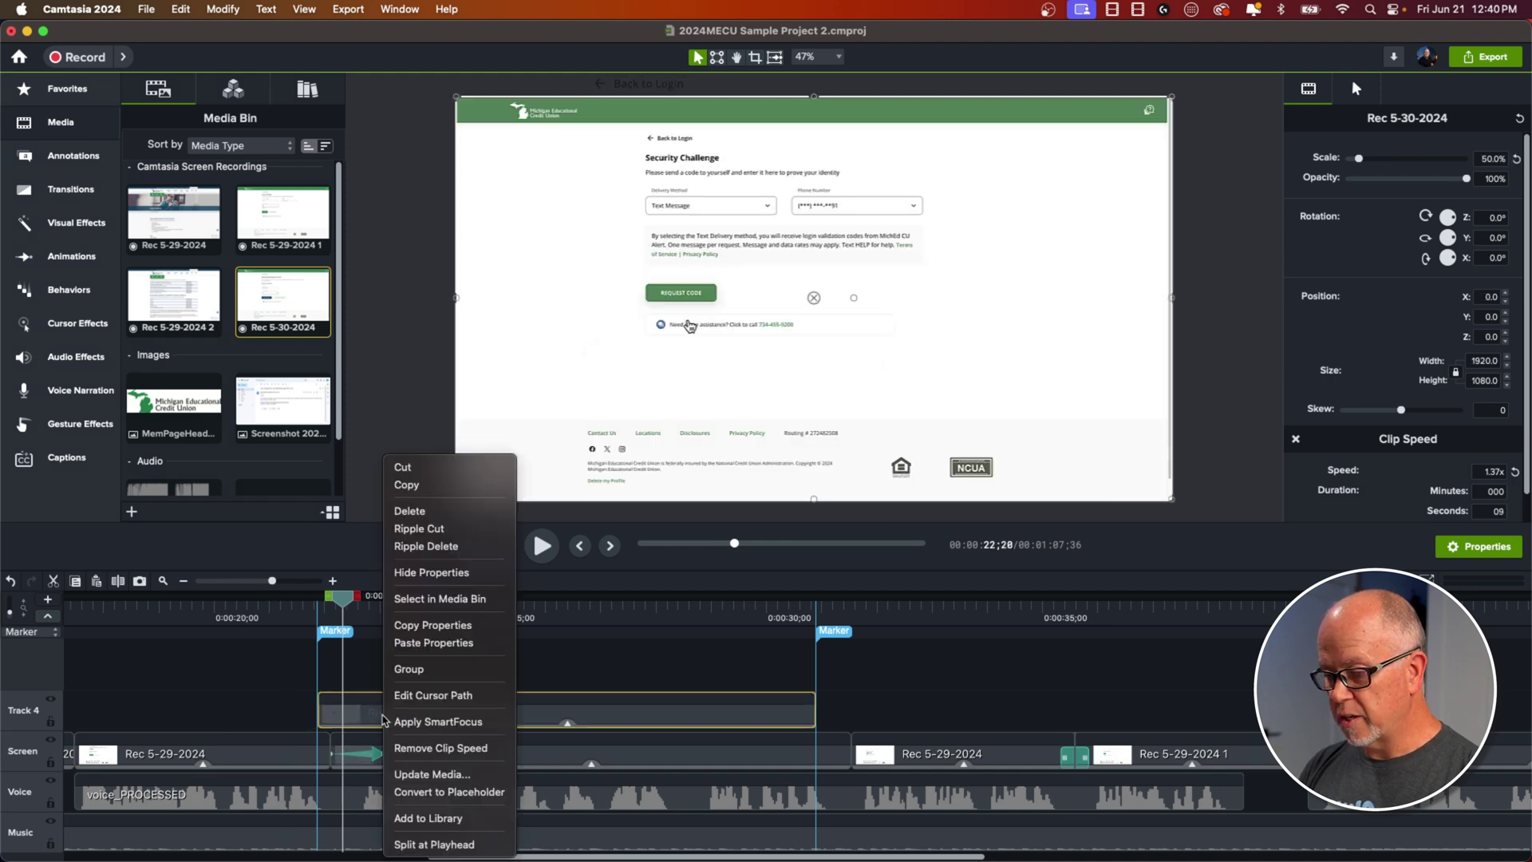
{"action": "left_click", "coordinate": [432, 643]}
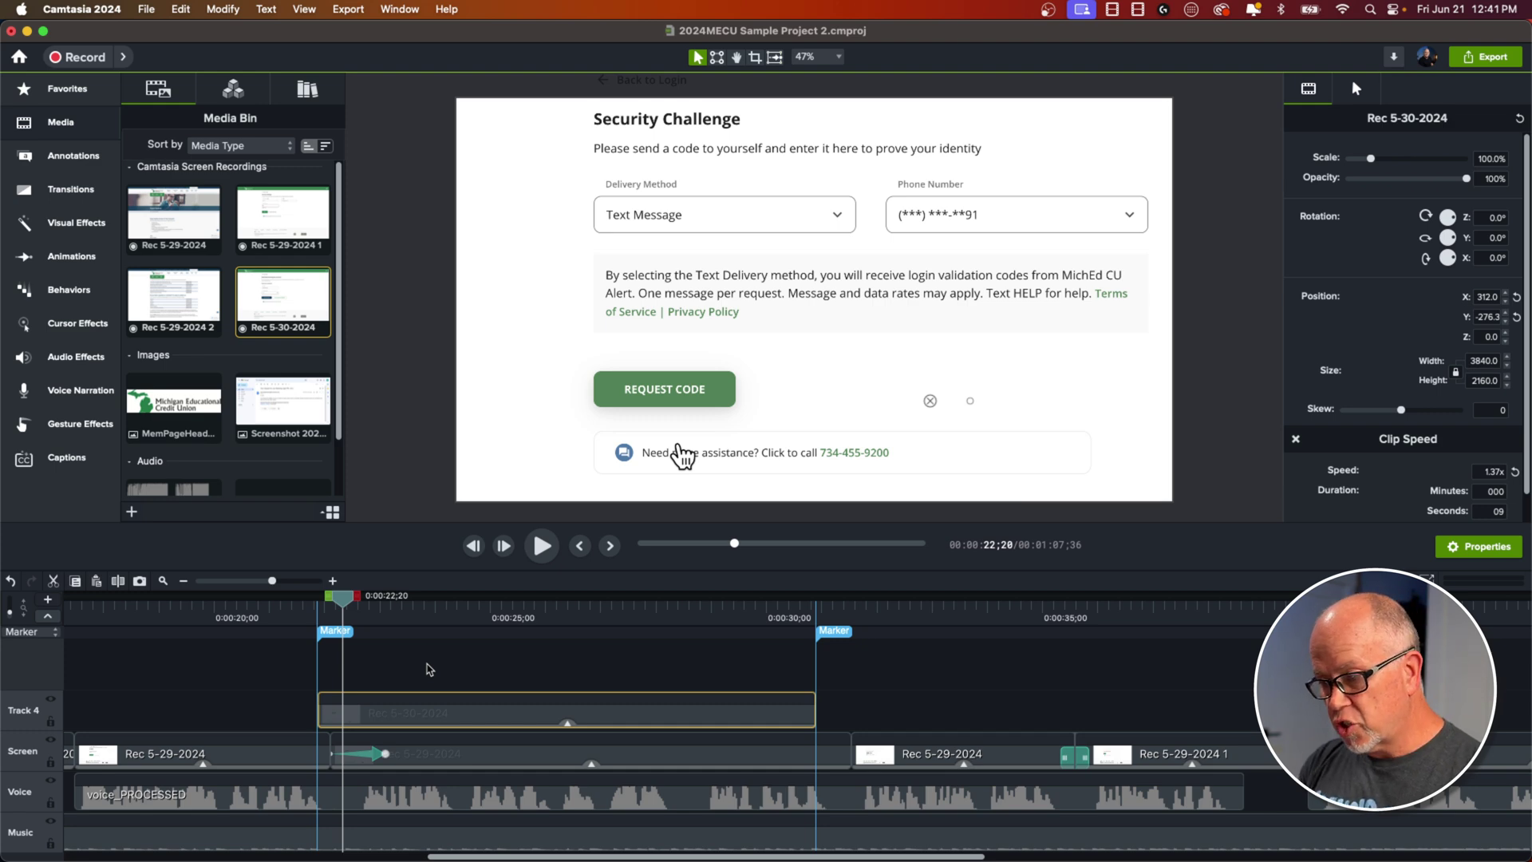
- Play the transition across the first marker to review how the new clip's framing matches the preceding Screen clip
{"action": "left_click_drag", "start_coordinate": [340, 614], "coordinate": [289, 617]}
{"action": "key", "text": "space"}
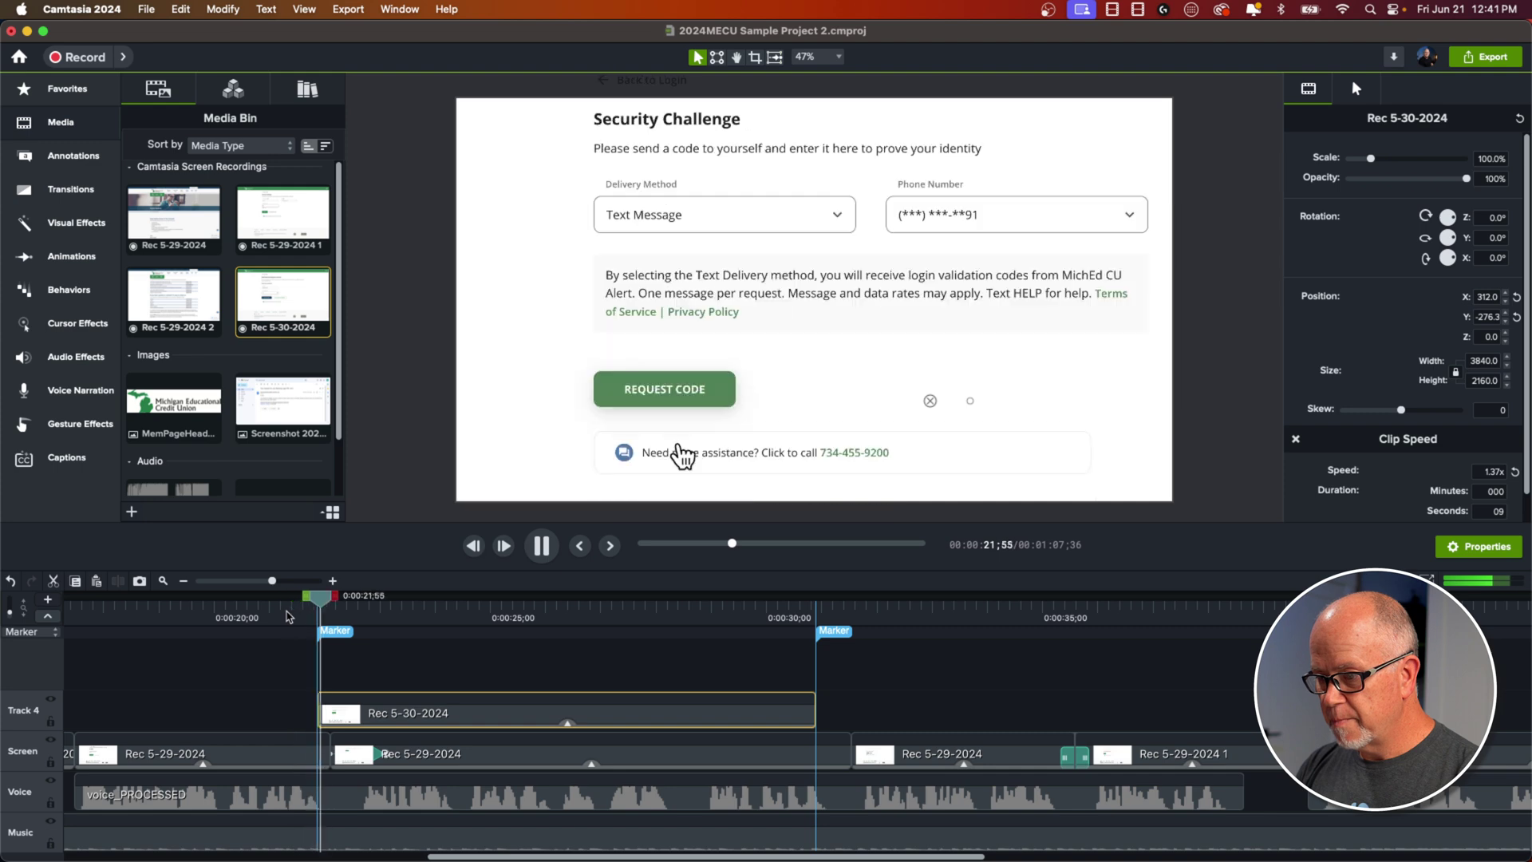
{"action": "key", "text": "space"}
{"action": "left_click_drag", "start_coordinate": [371, 608], "coordinate": [287, 614]}
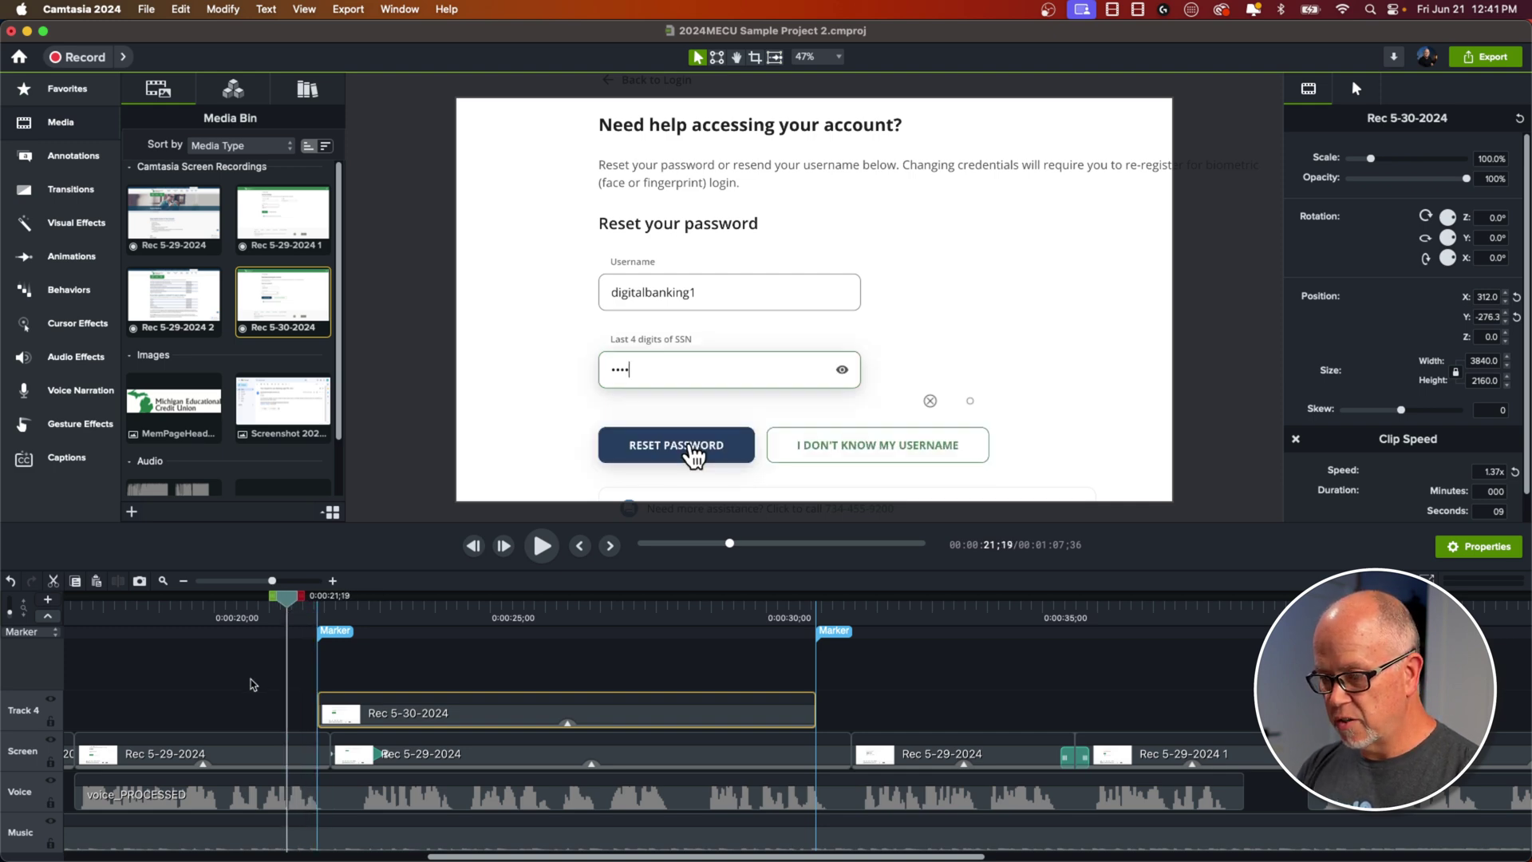
{"action": "key", "text": "space"}
{"action": "key", "text": "space"}
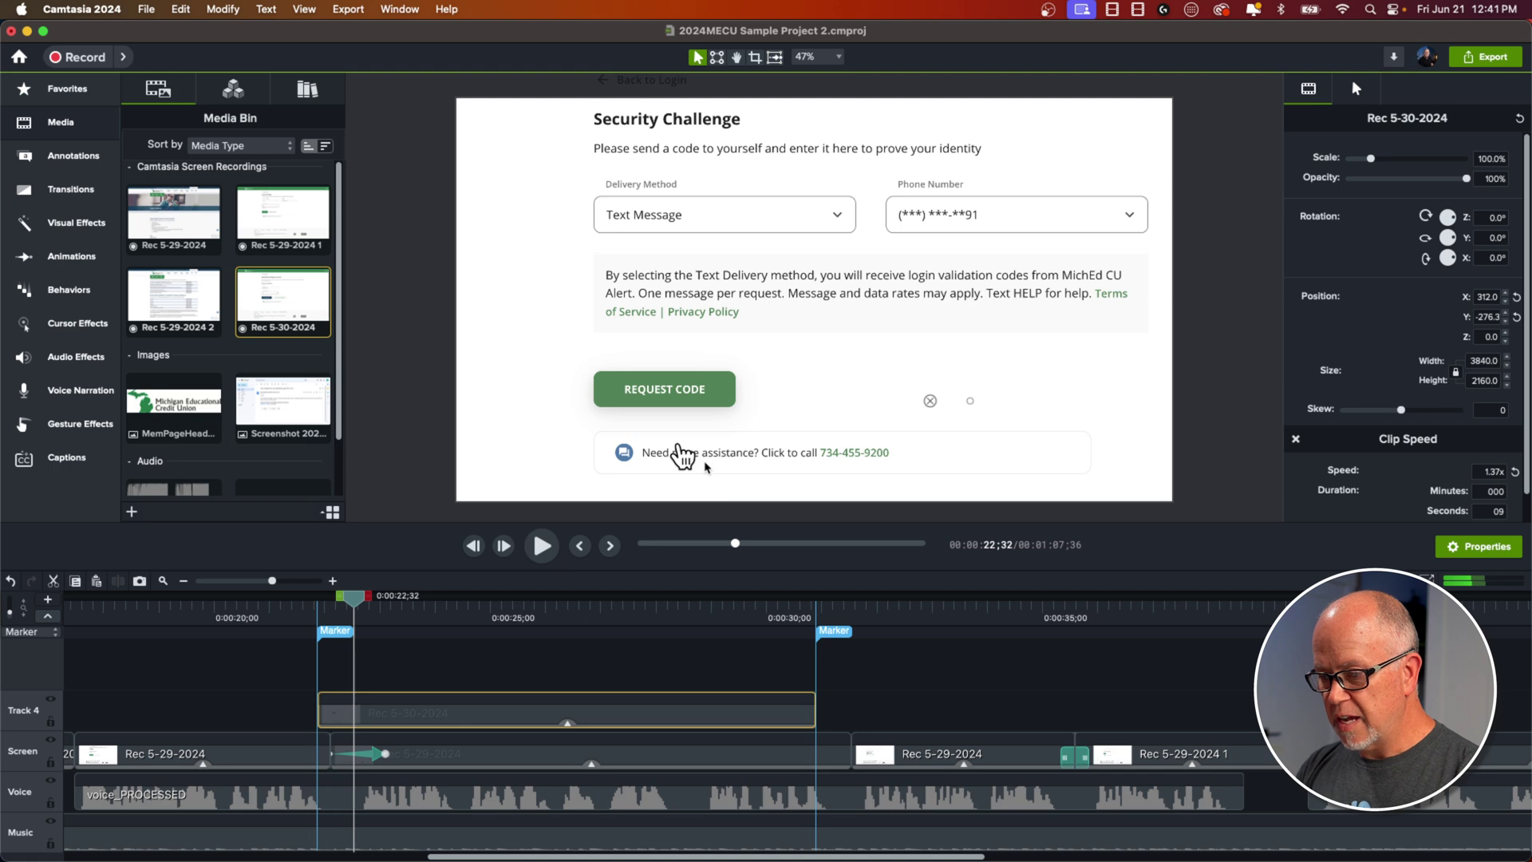
- Hide Track 4 and review the zoom animation of the original Screen footage between the two markers
{"action": "mouse_move", "coordinate": [360, 604]}
{"action": "left_mouse_down"}
{"action": "mouse_move", "coordinate": [317, 609]}
{"action": "mouse_move", "coordinate": [331, 608]}
{"action": "left_mouse_up"}
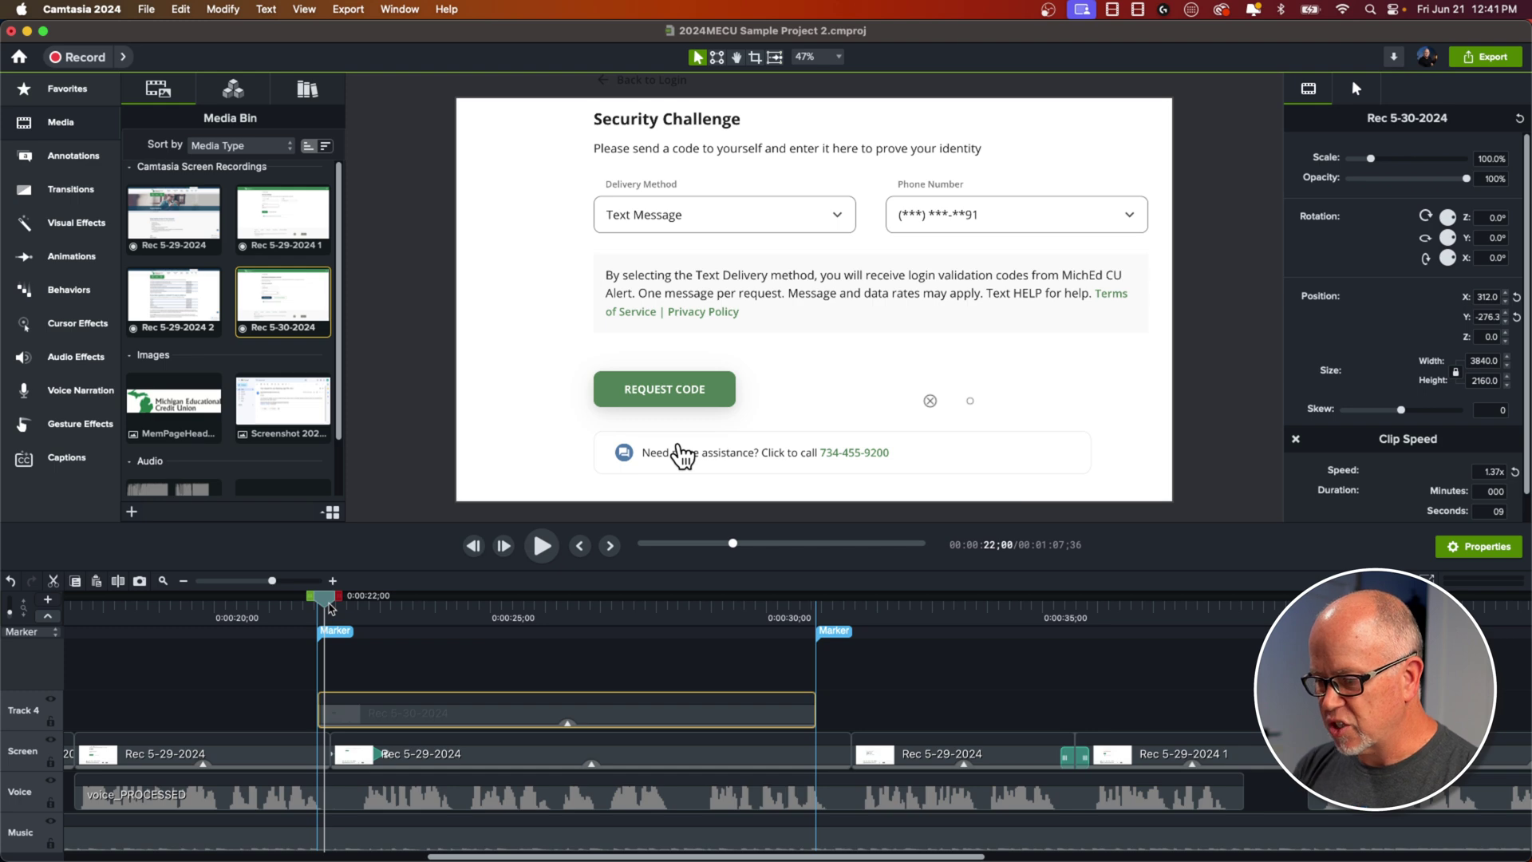
{"action": "left_click_drag", "start_coordinate": [329, 608], "coordinate": [345, 606]}
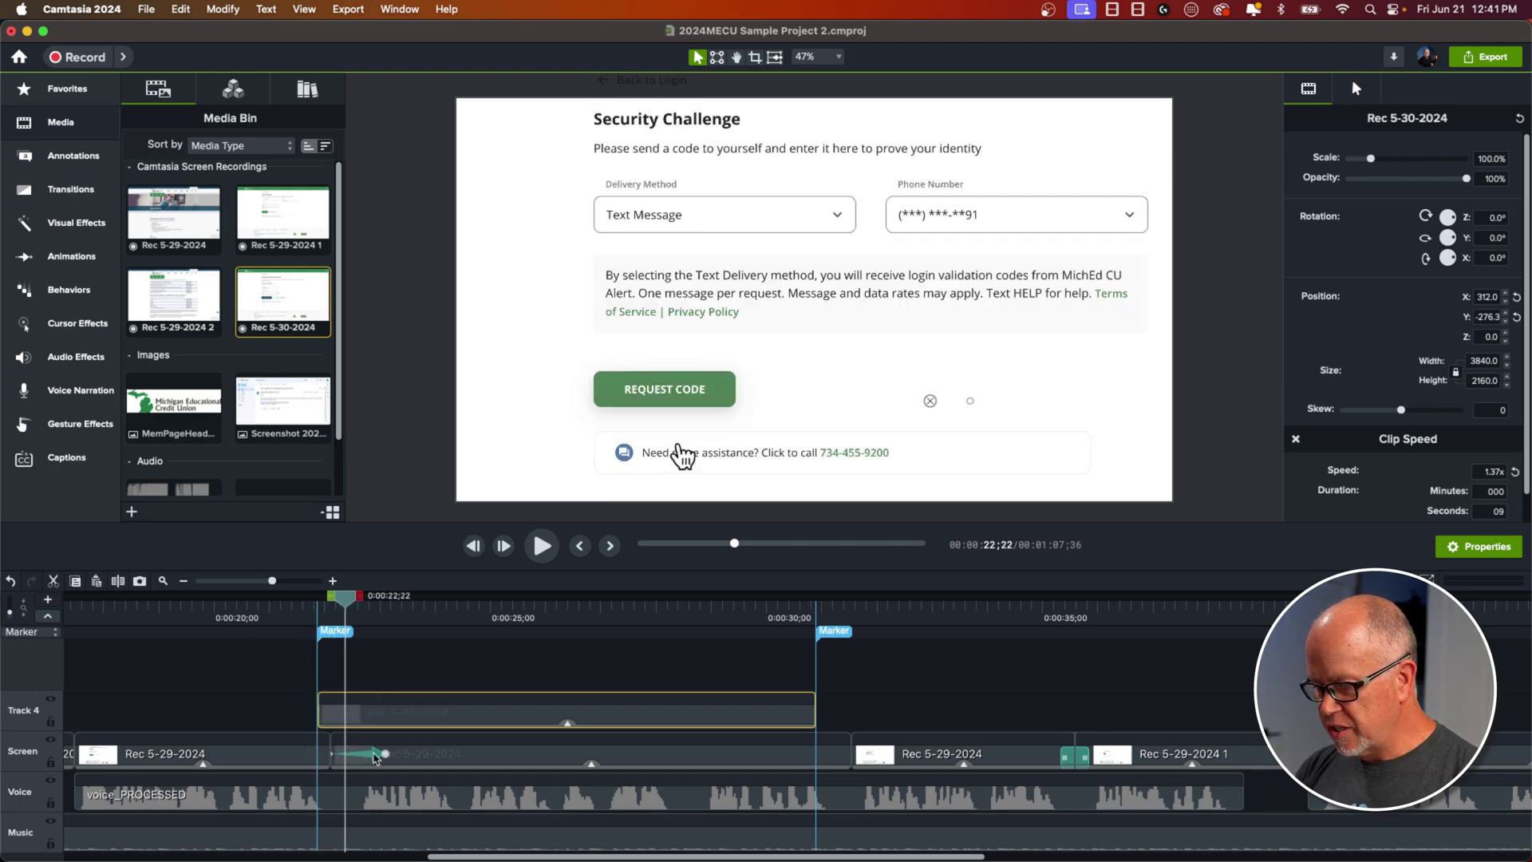
{"action": "left_click", "coordinate": [50, 702]}
{"action": "left_click", "coordinate": [329, 611]}
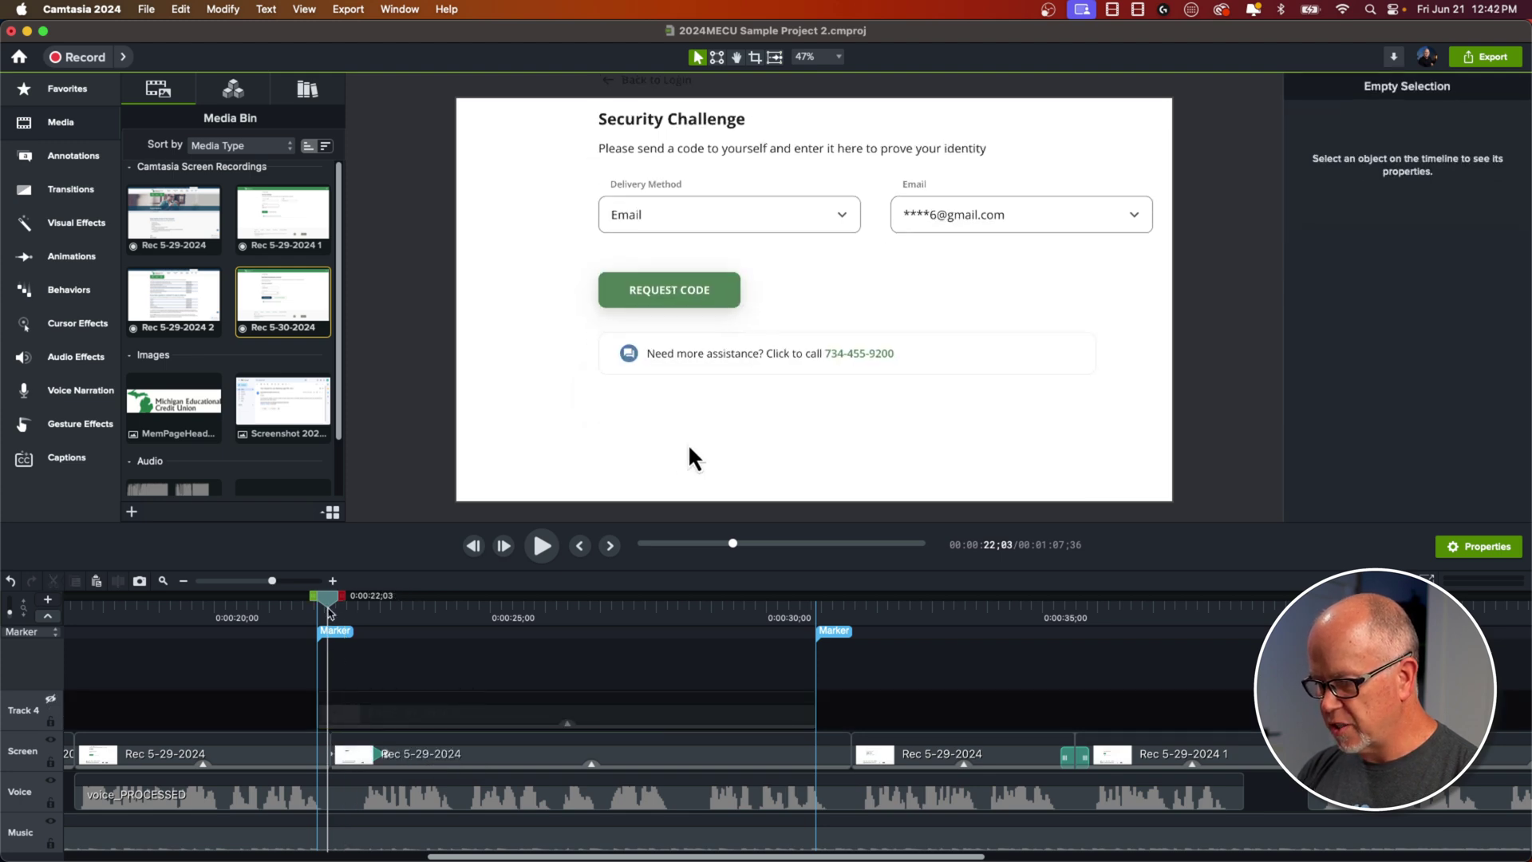
{"action": "key", "text": "space"}
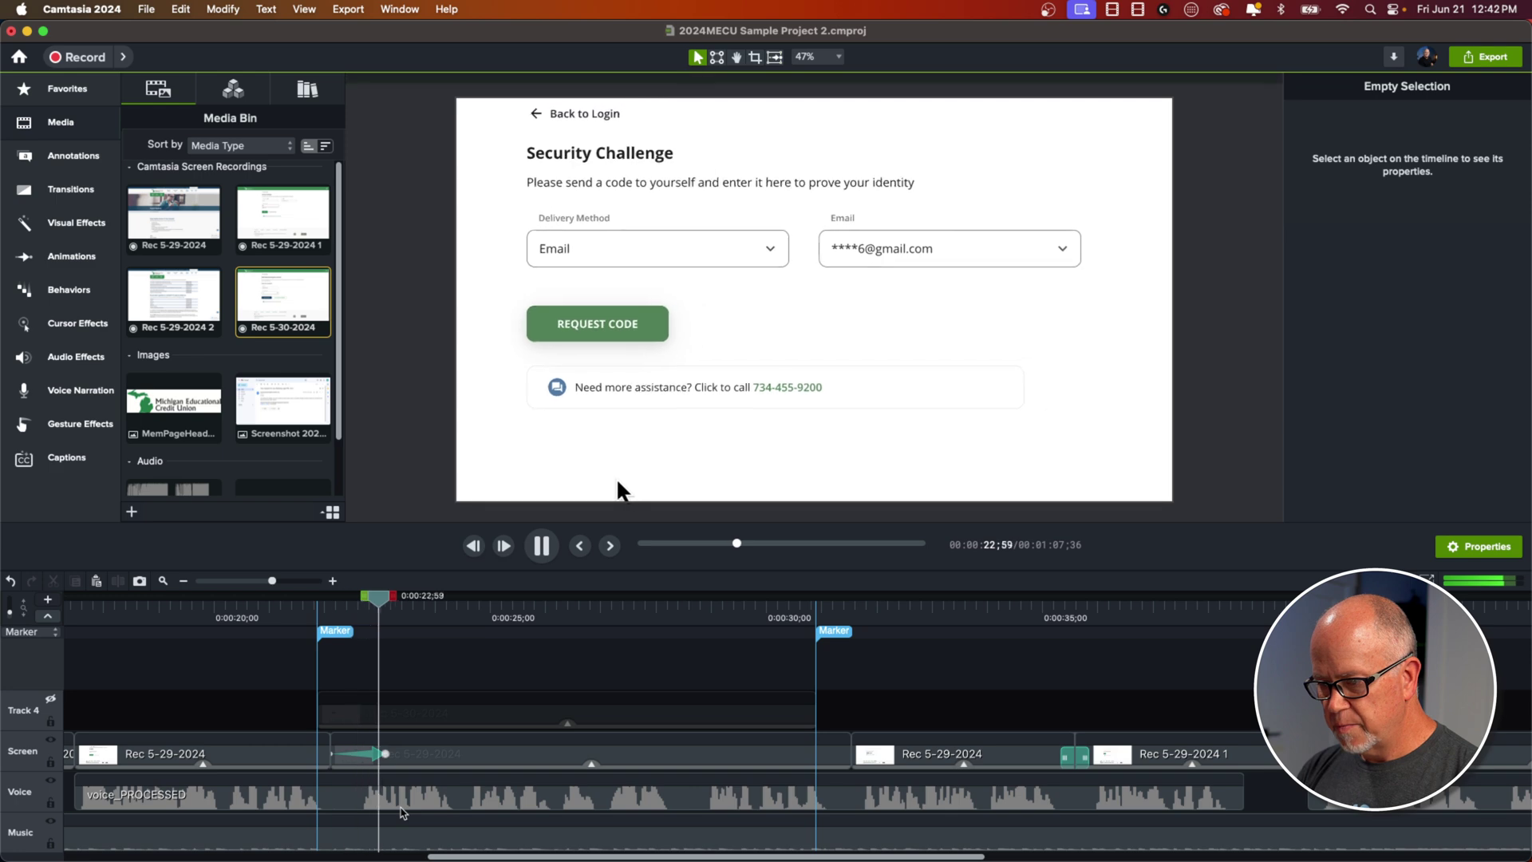
{"action": "key", "text": "space"}
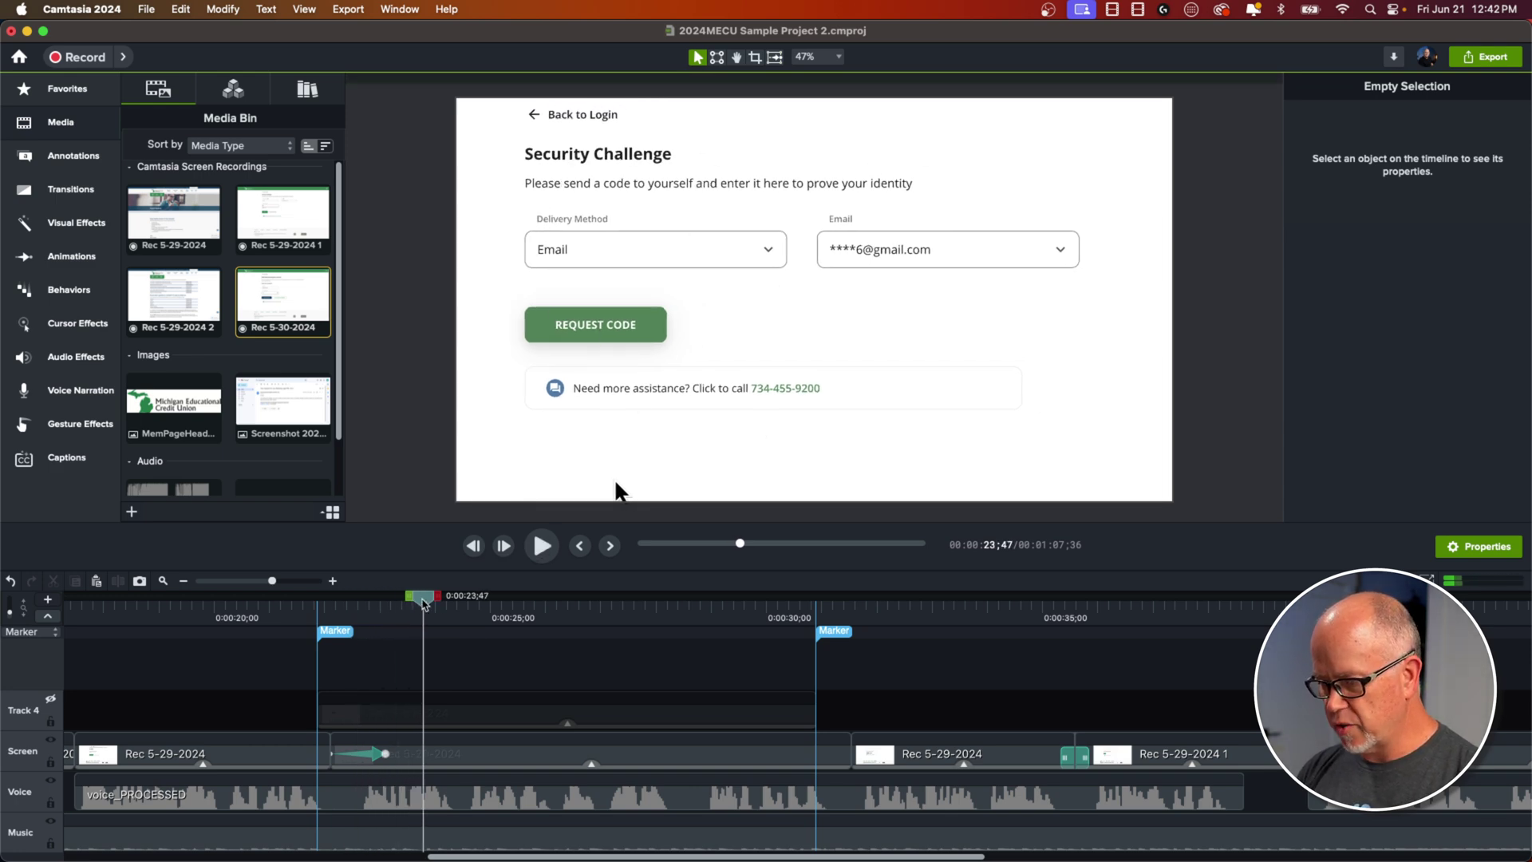
{"action": "left_click_drag", "start_coordinate": [423, 604], "coordinate": [833, 693]}
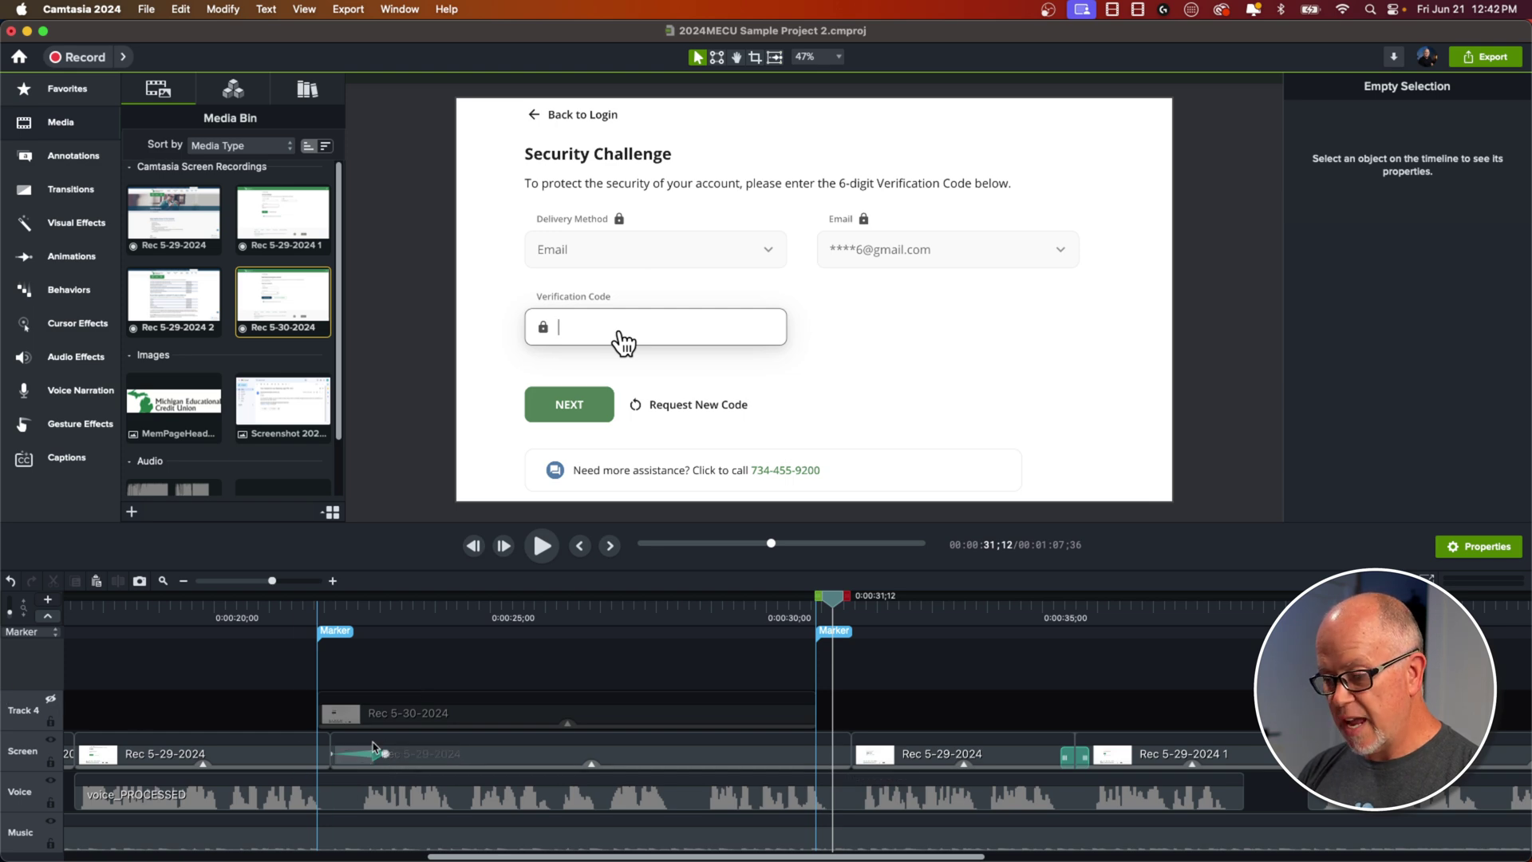
{"action": "left_click", "coordinate": [325, 605]}
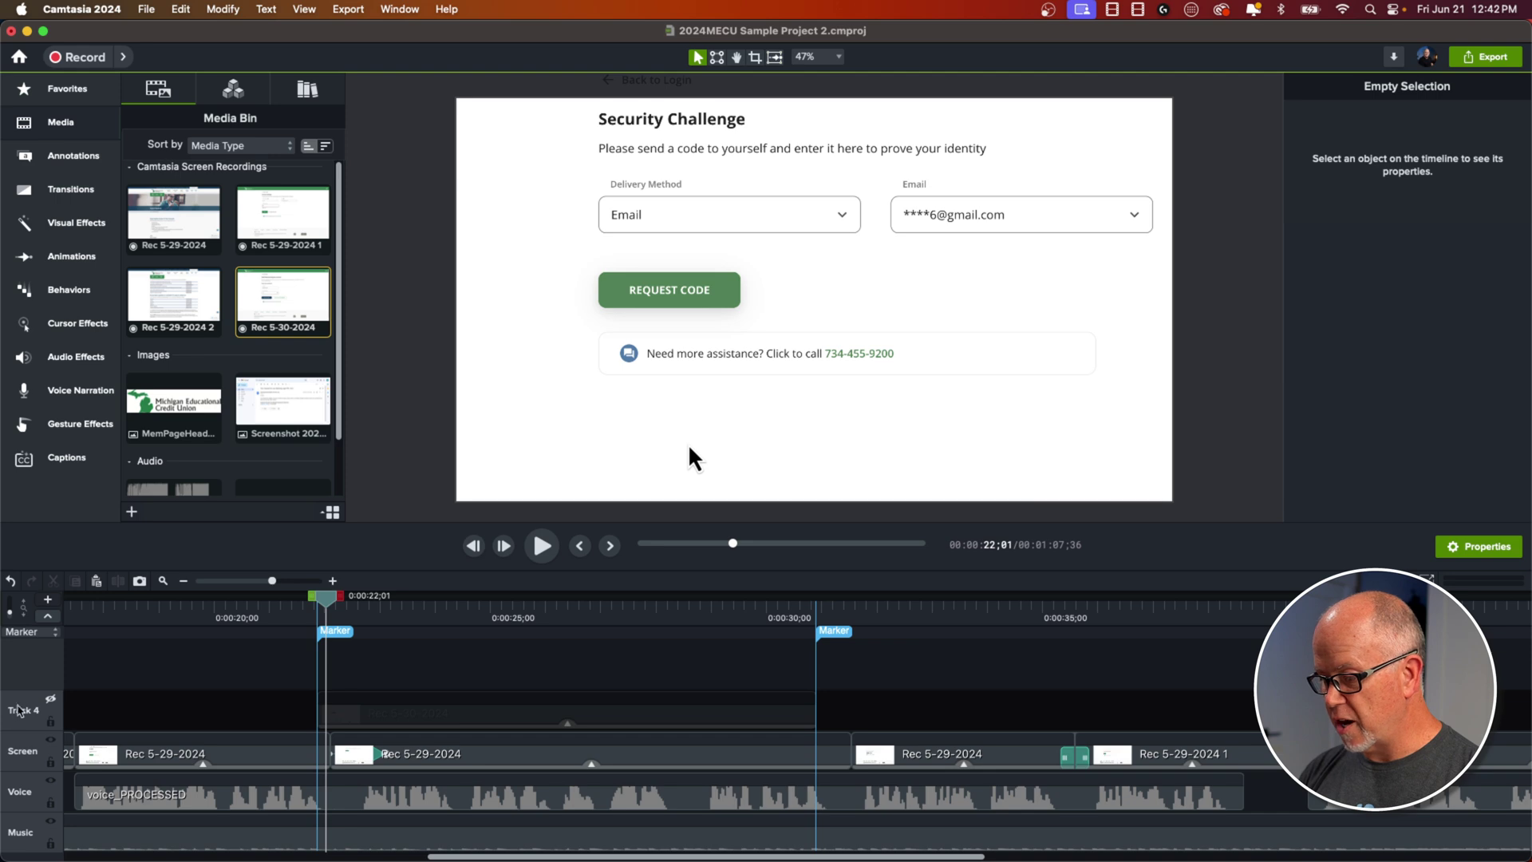
- Show Track 4 again and add a Custom animation to Rec 5-30-2024, ending at 0:00:23;06 in line with the Screen clip's animation
{"action": "left_click", "coordinate": [50, 699]}
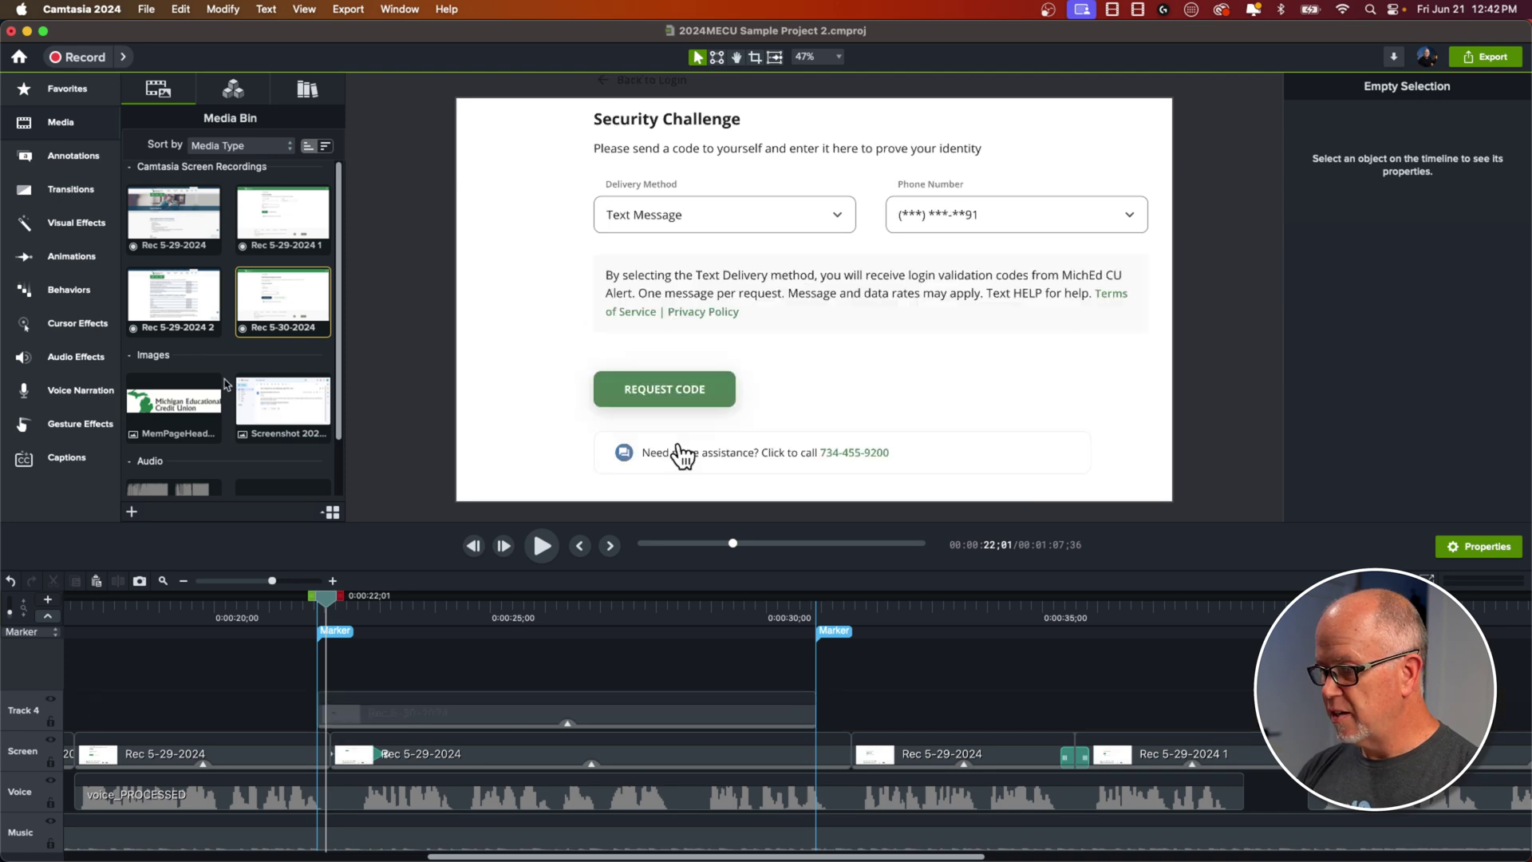
{"action": "left_click", "coordinate": [66, 255]}
{"action": "left_click_drag", "start_coordinate": [171, 141], "coordinate": [391, 722]}
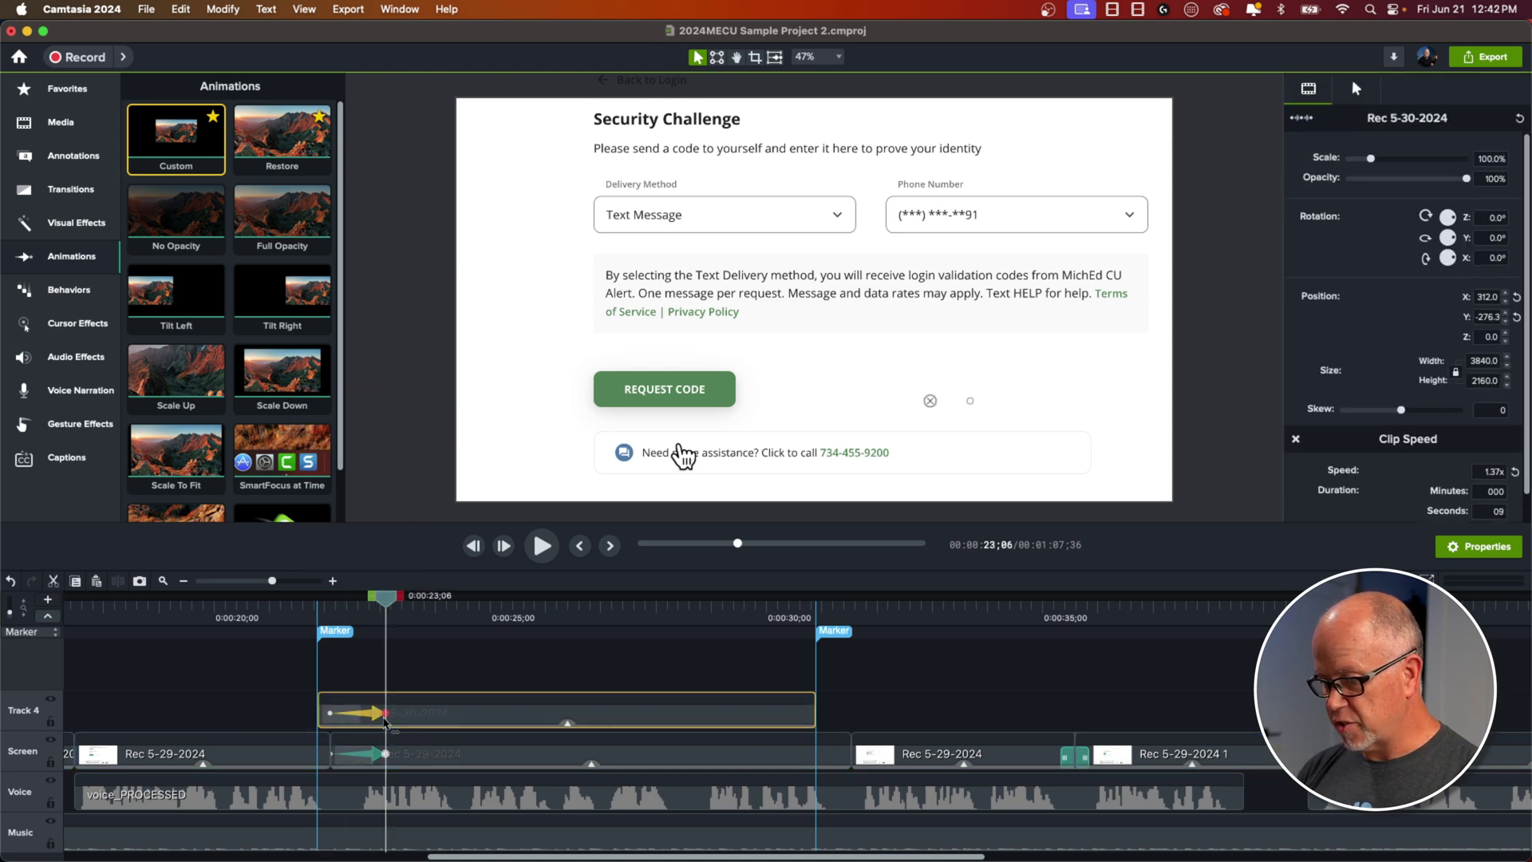
- Copy the properties of the Screen track's Rec 5-29-2024 clip at 0:00:23;06 and paste them onto Rec 5-30-2024 on Track 4
{"action": "left_click", "coordinate": [432, 757]}
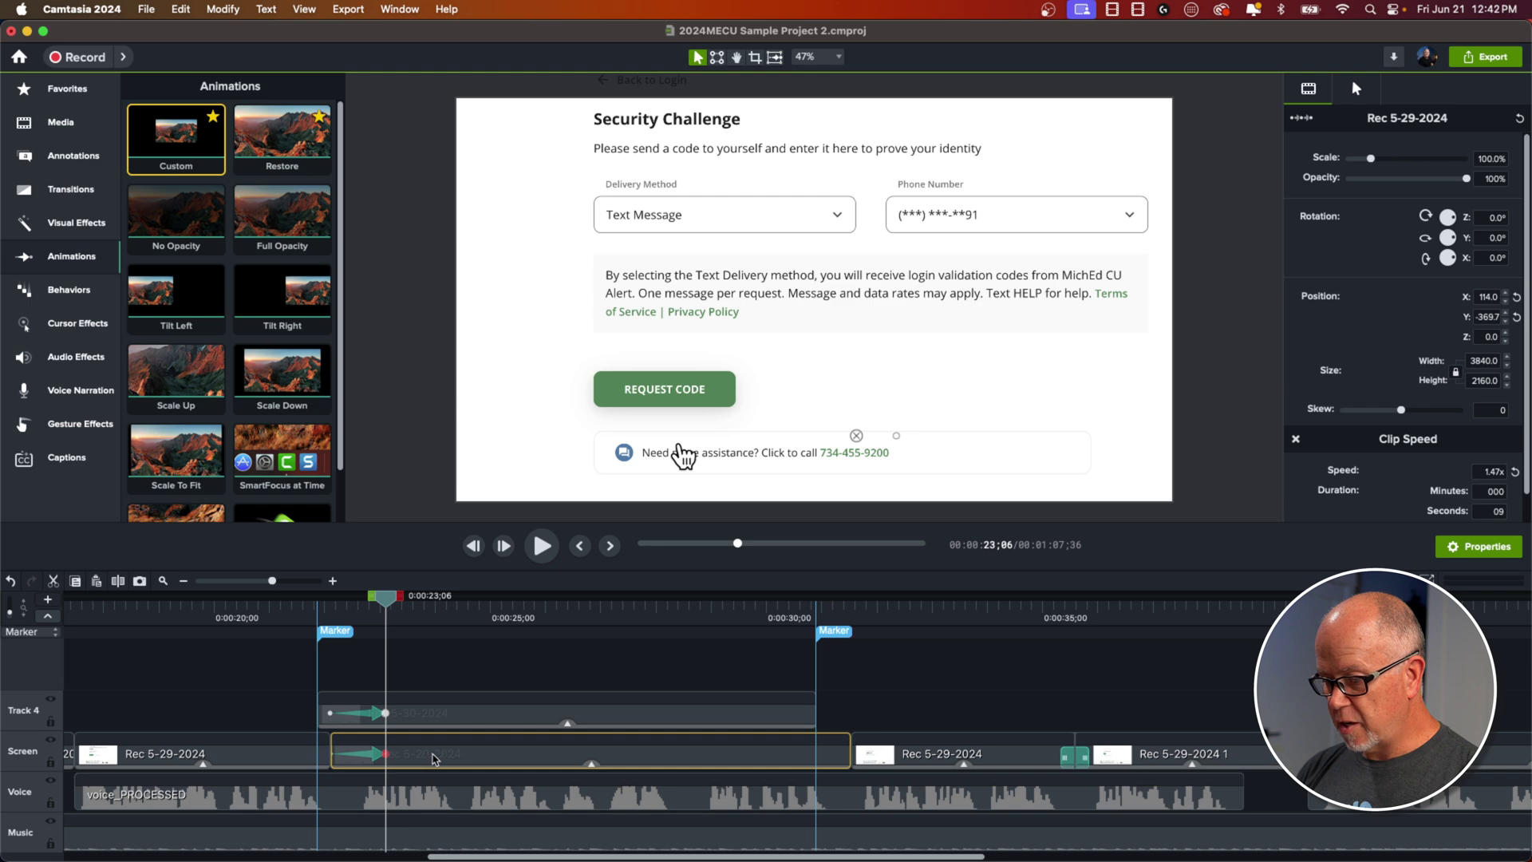
{"action": "right_click", "coordinate": [432, 758]}
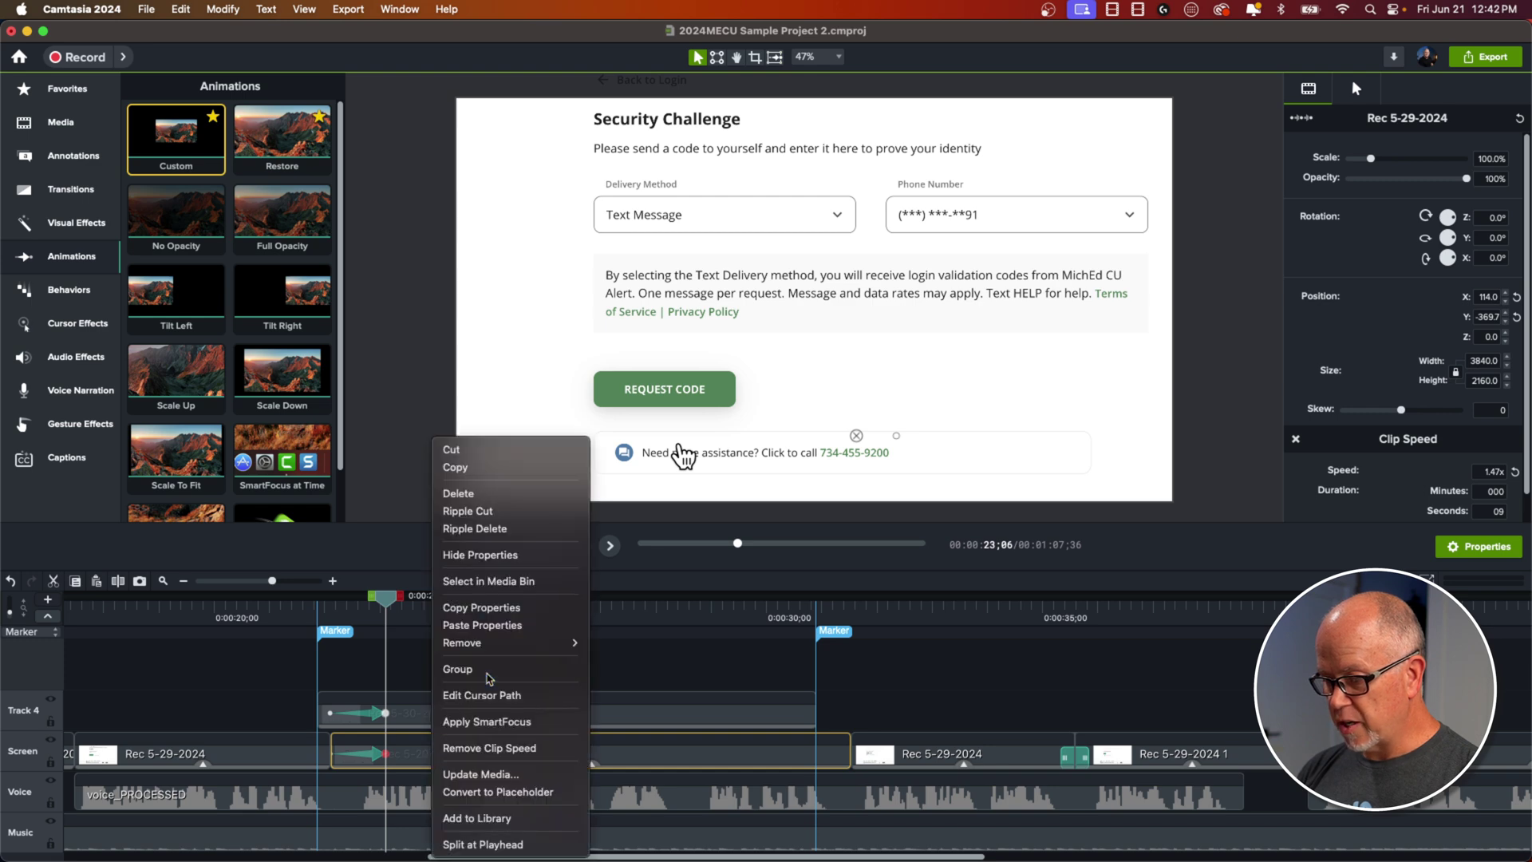
{"action": "left_click", "coordinate": [491, 609]}
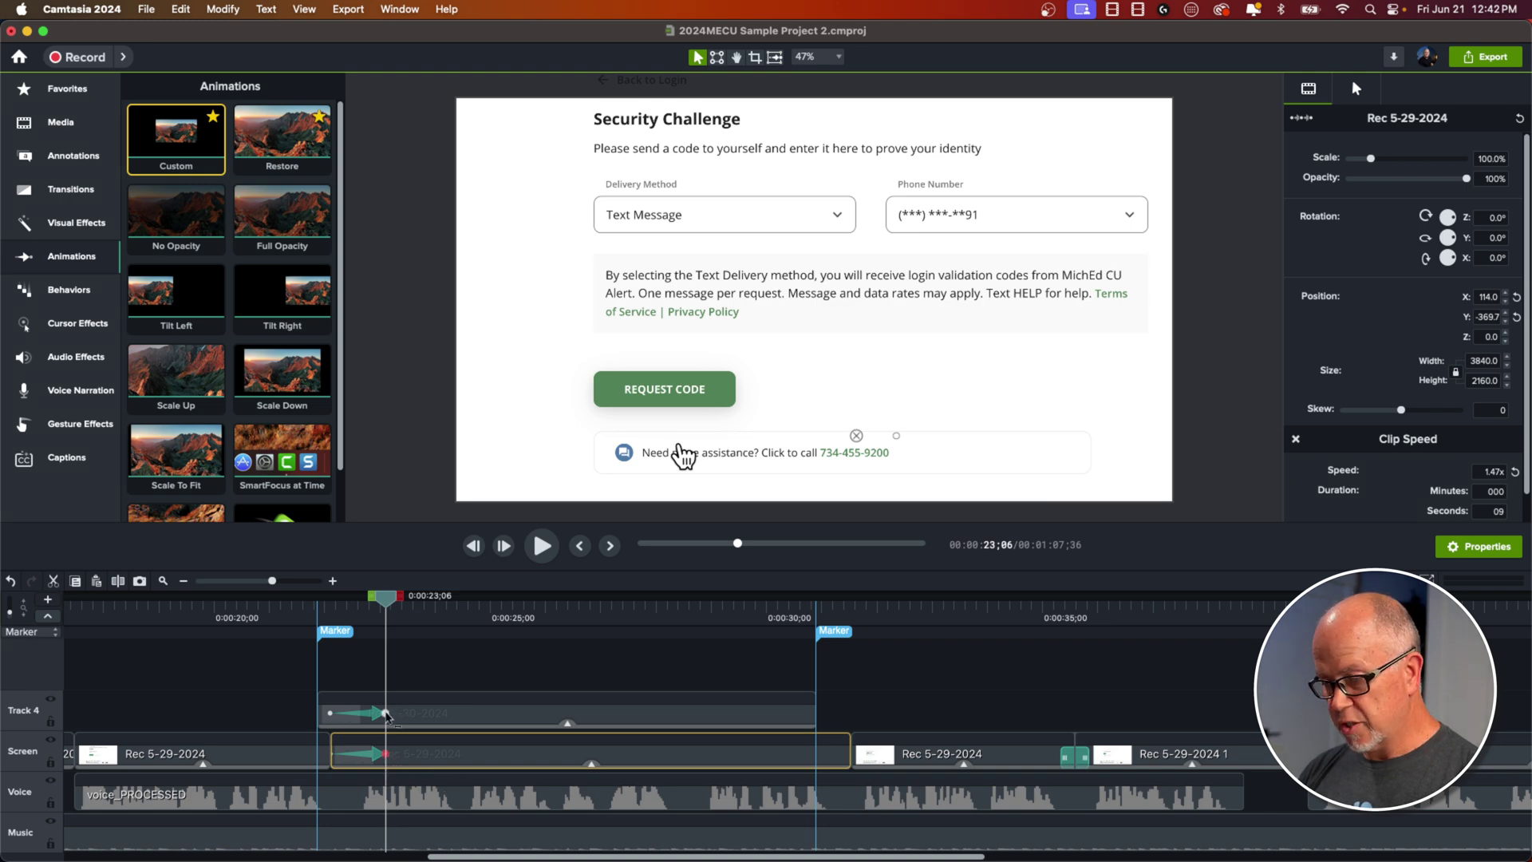
{"action": "left_click", "coordinate": [420, 722]}
{"action": "right_click", "coordinate": [428, 722]}
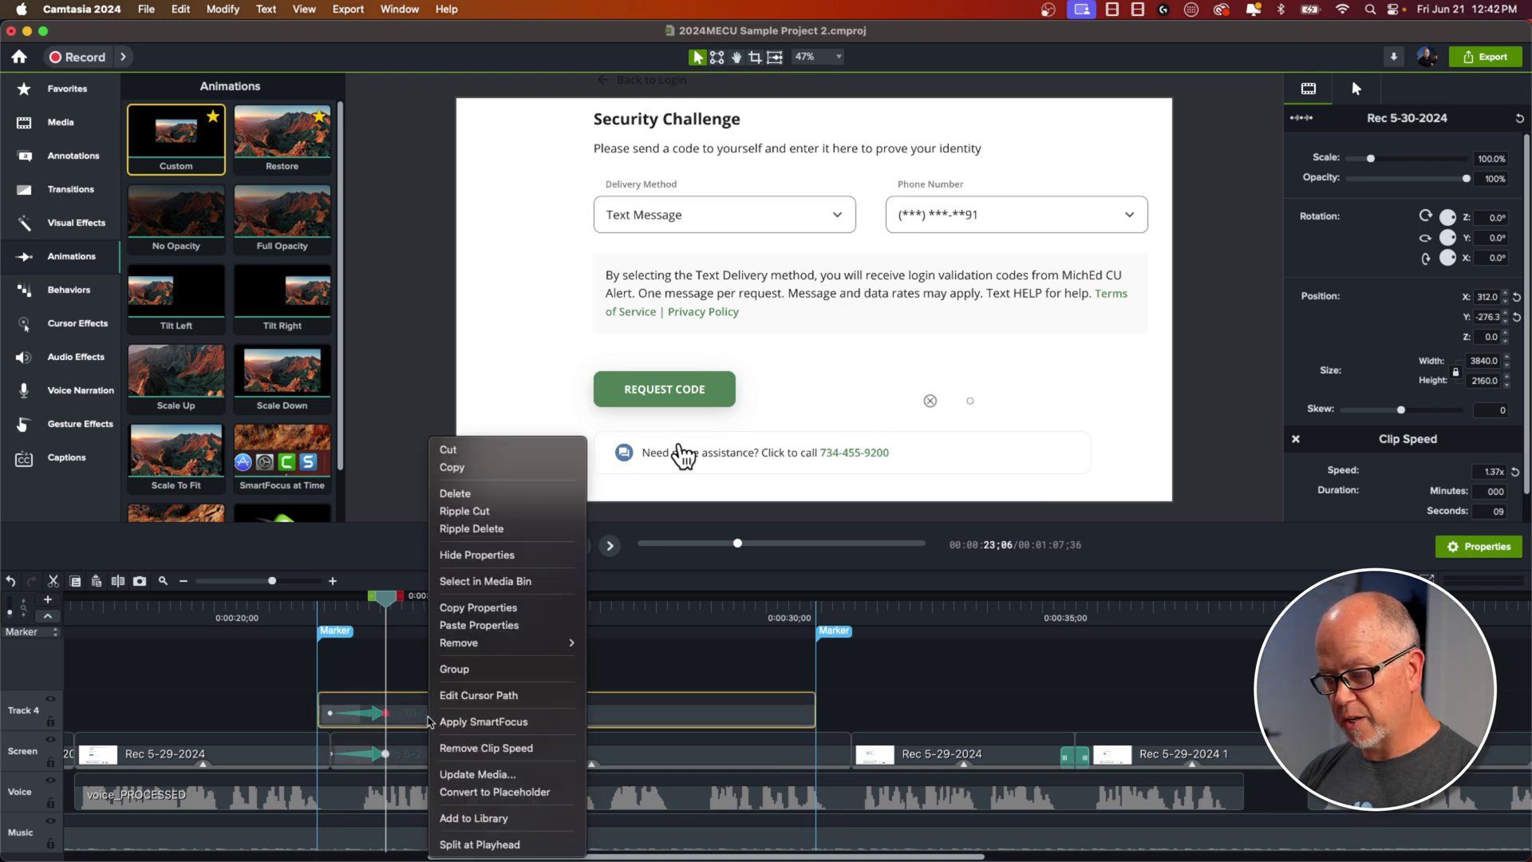
{"action": "left_click", "coordinate": [475, 632]}
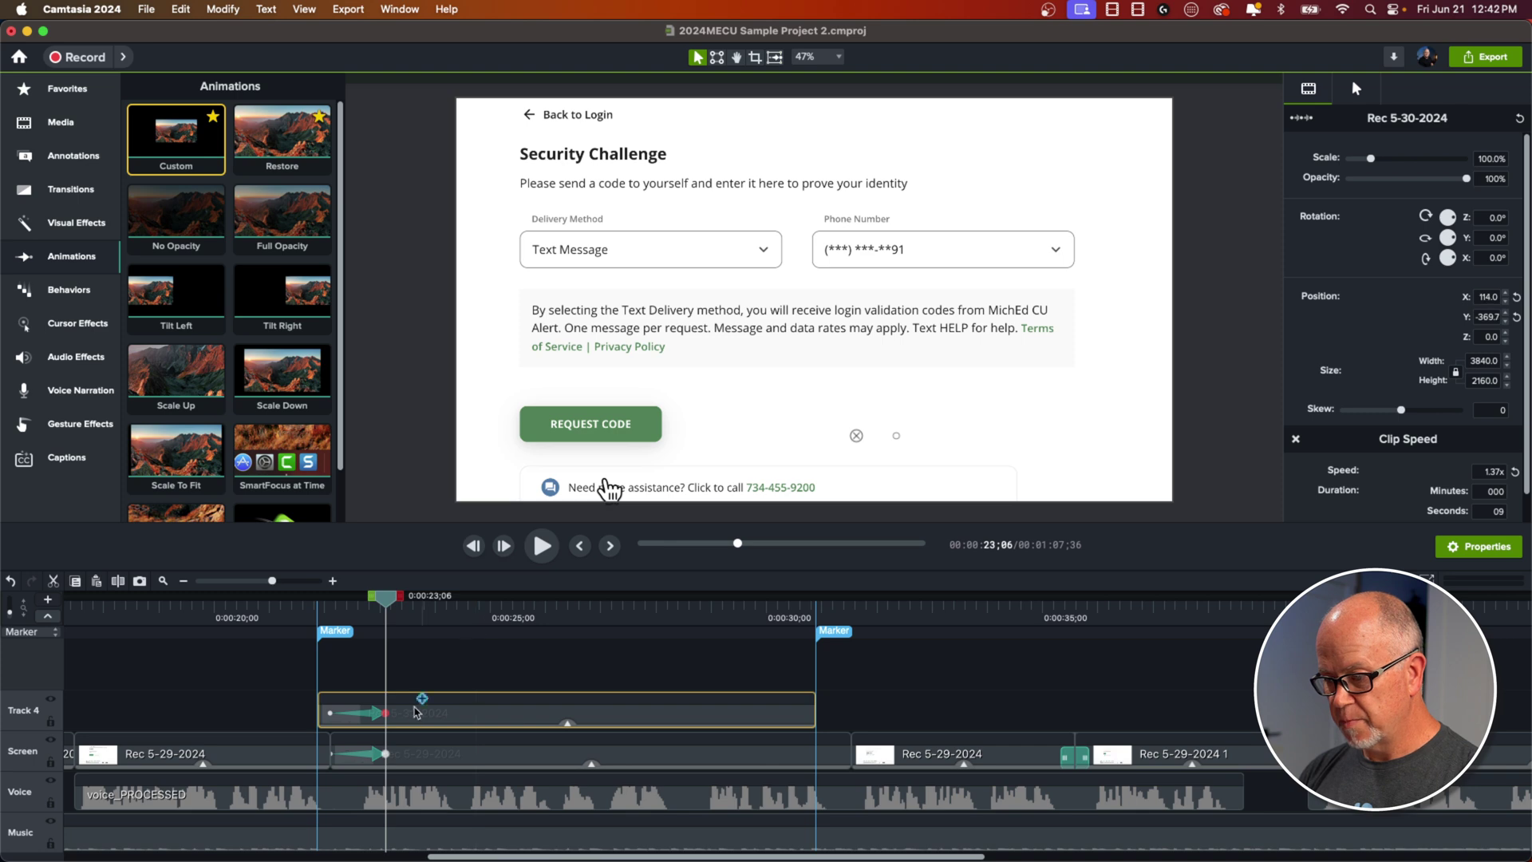
{"action": "left_click", "coordinate": [317, 615]}
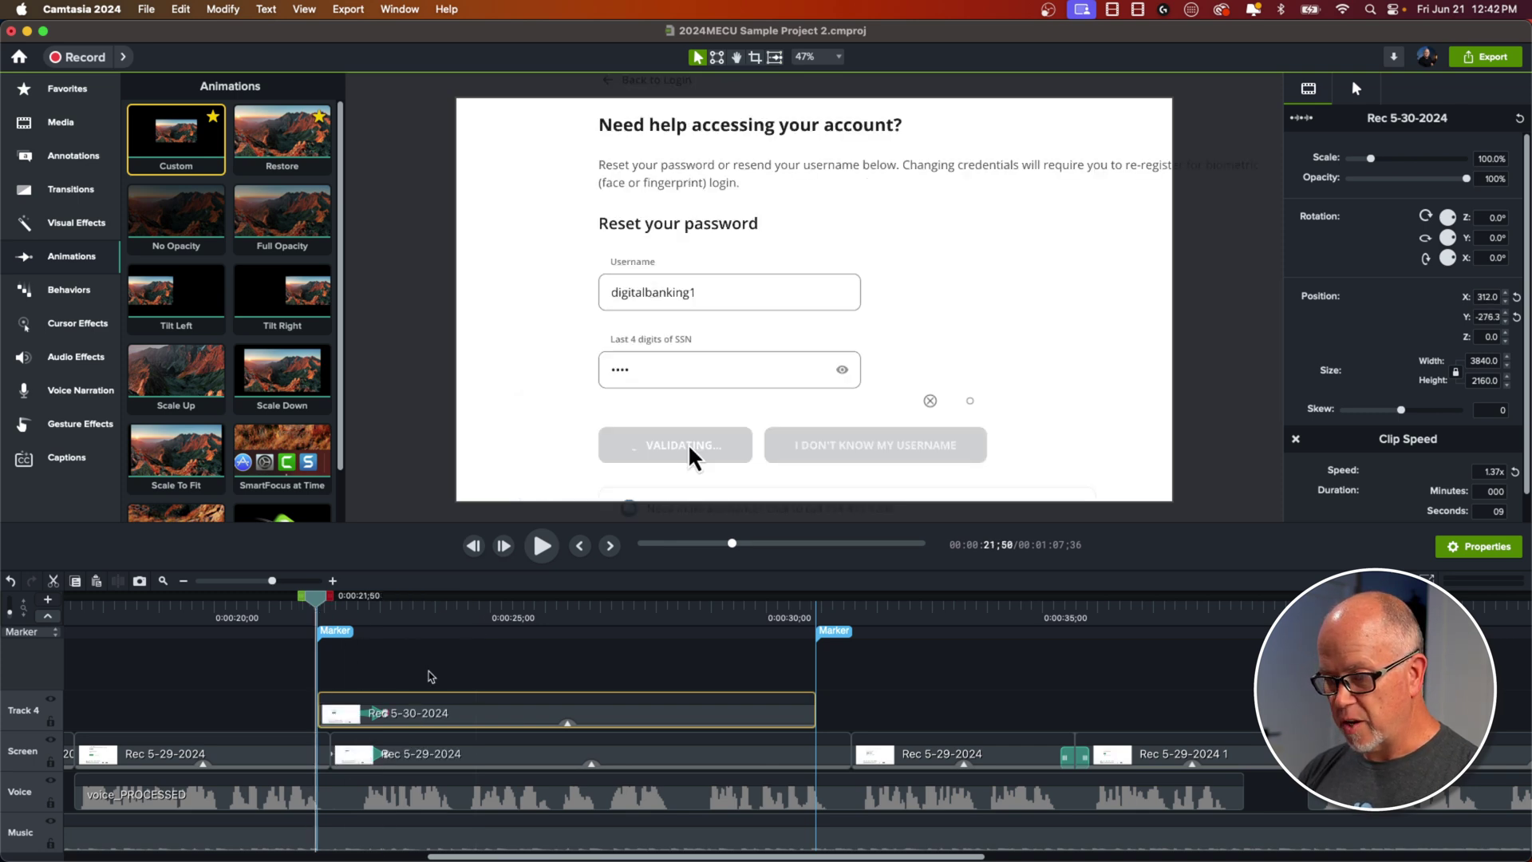
{"action": "key", "text": "space"}
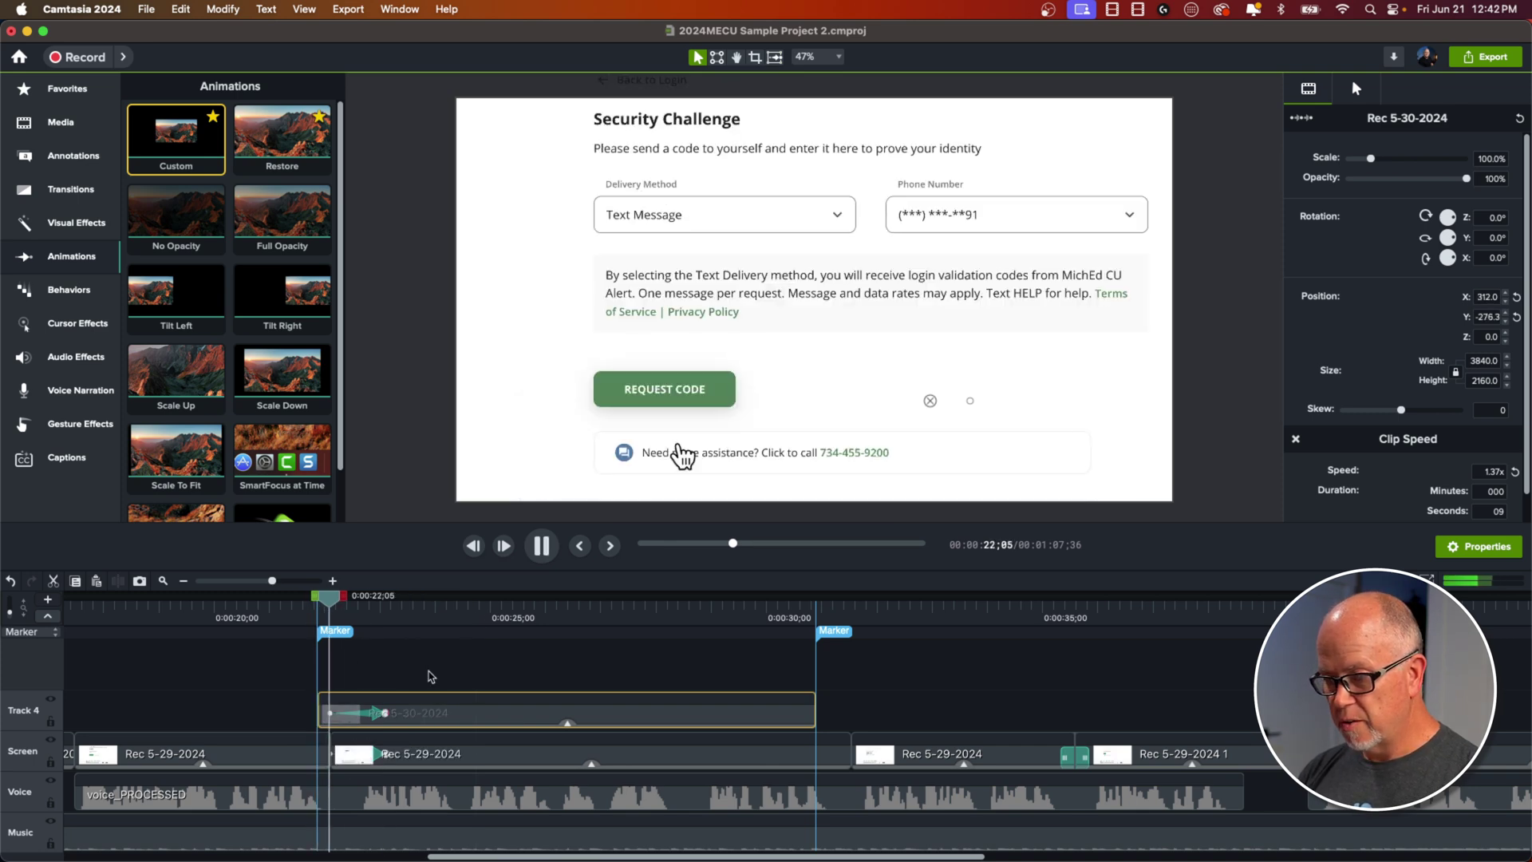
{"action": "key", "text": "space"}
- Keep the Track 4 clip's animation easing on Auto and play the section from just before the first marker
{"action": "left_click", "coordinate": [375, 714]}
{"action": "right_click", "coordinate": [376, 715]}
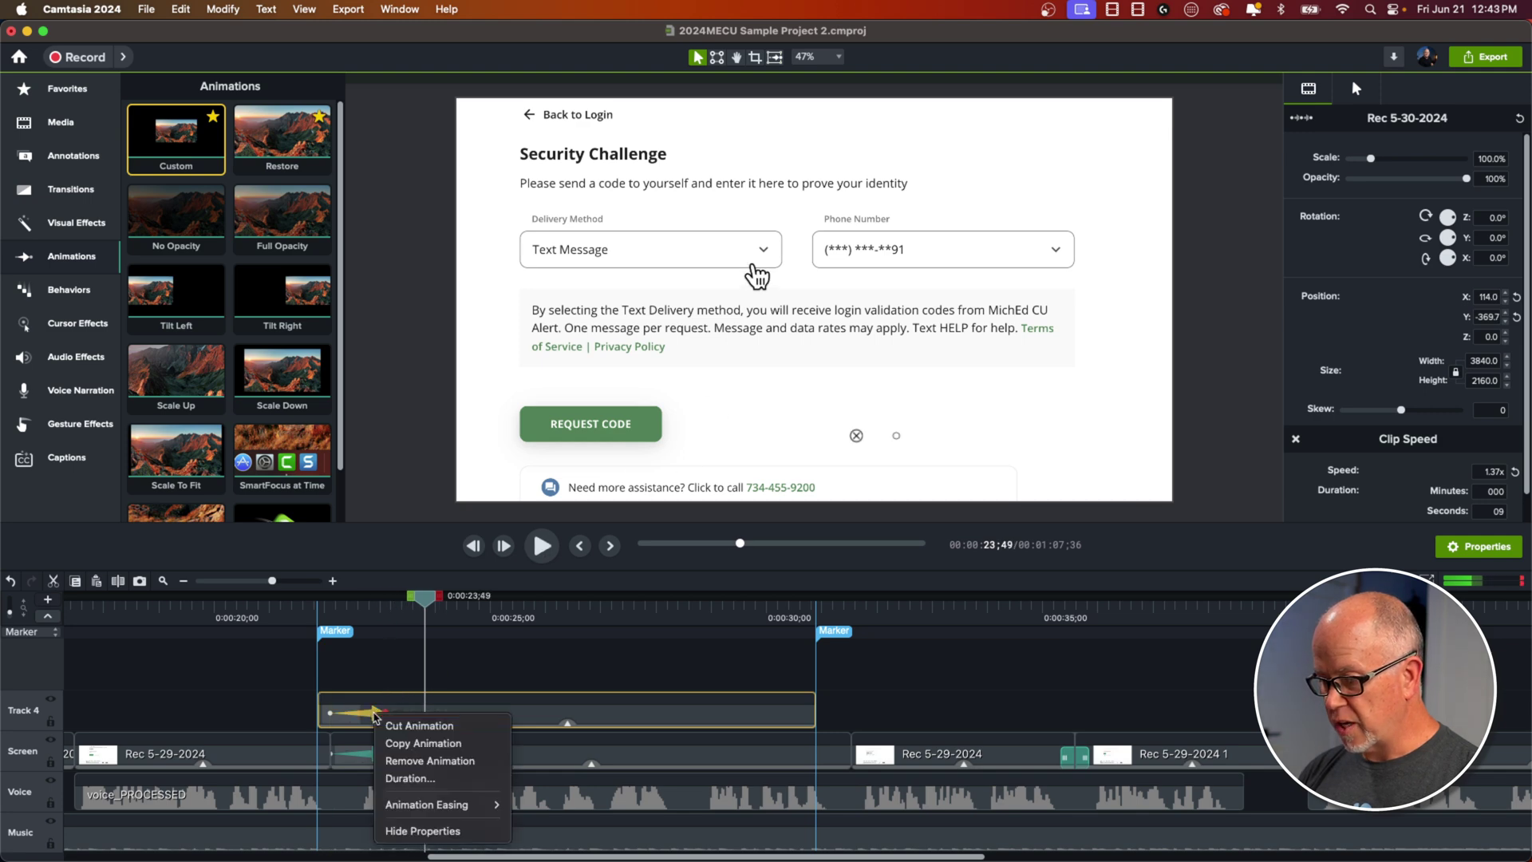
{"action": "mouse_move", "coordinate": [445, 809]}
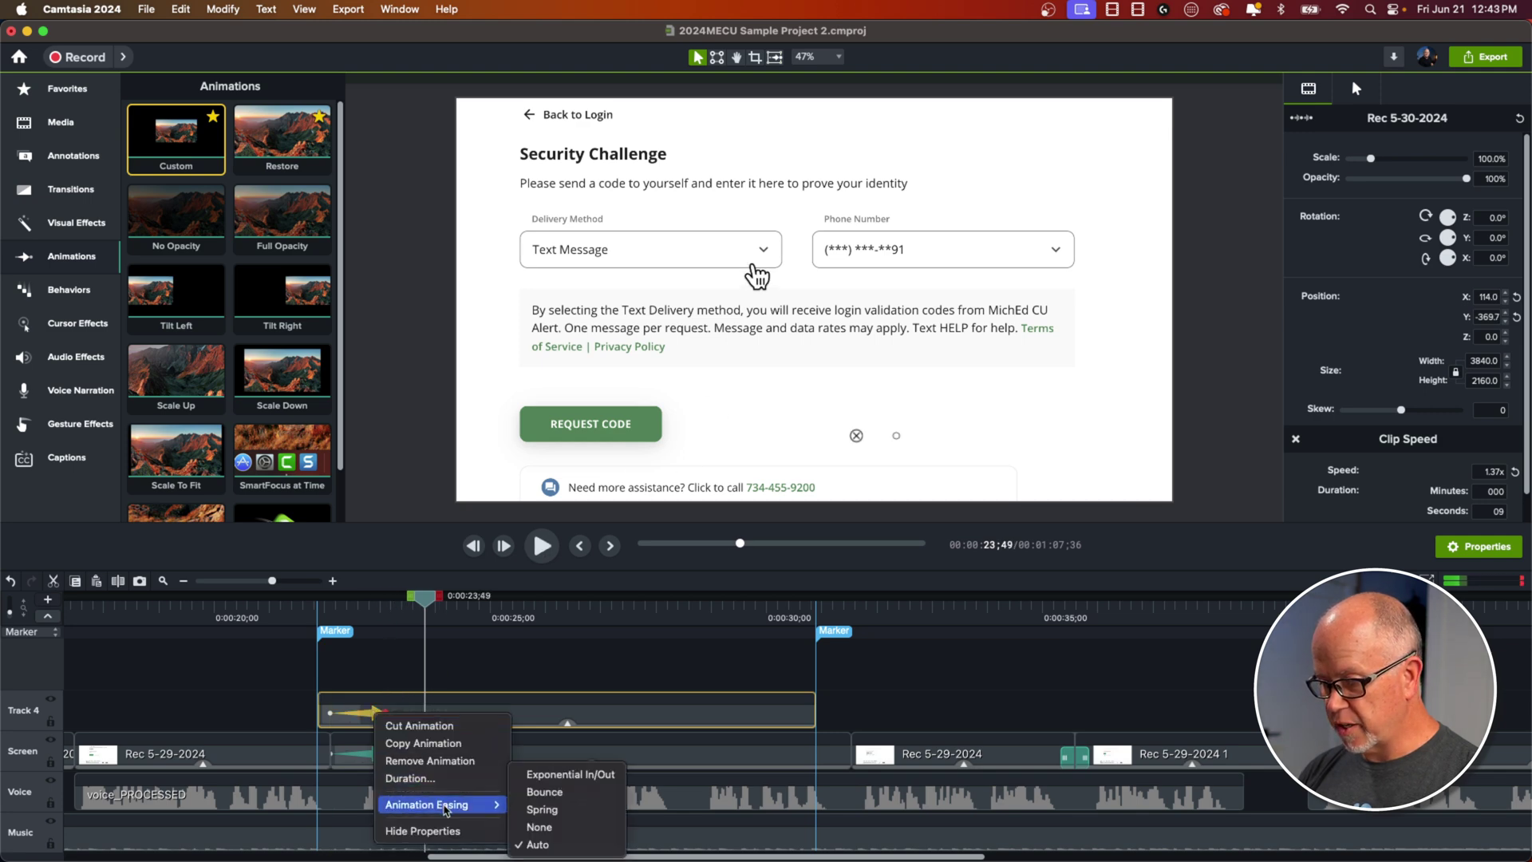
{"action": "left_click", "coordinate": [539, 845]}
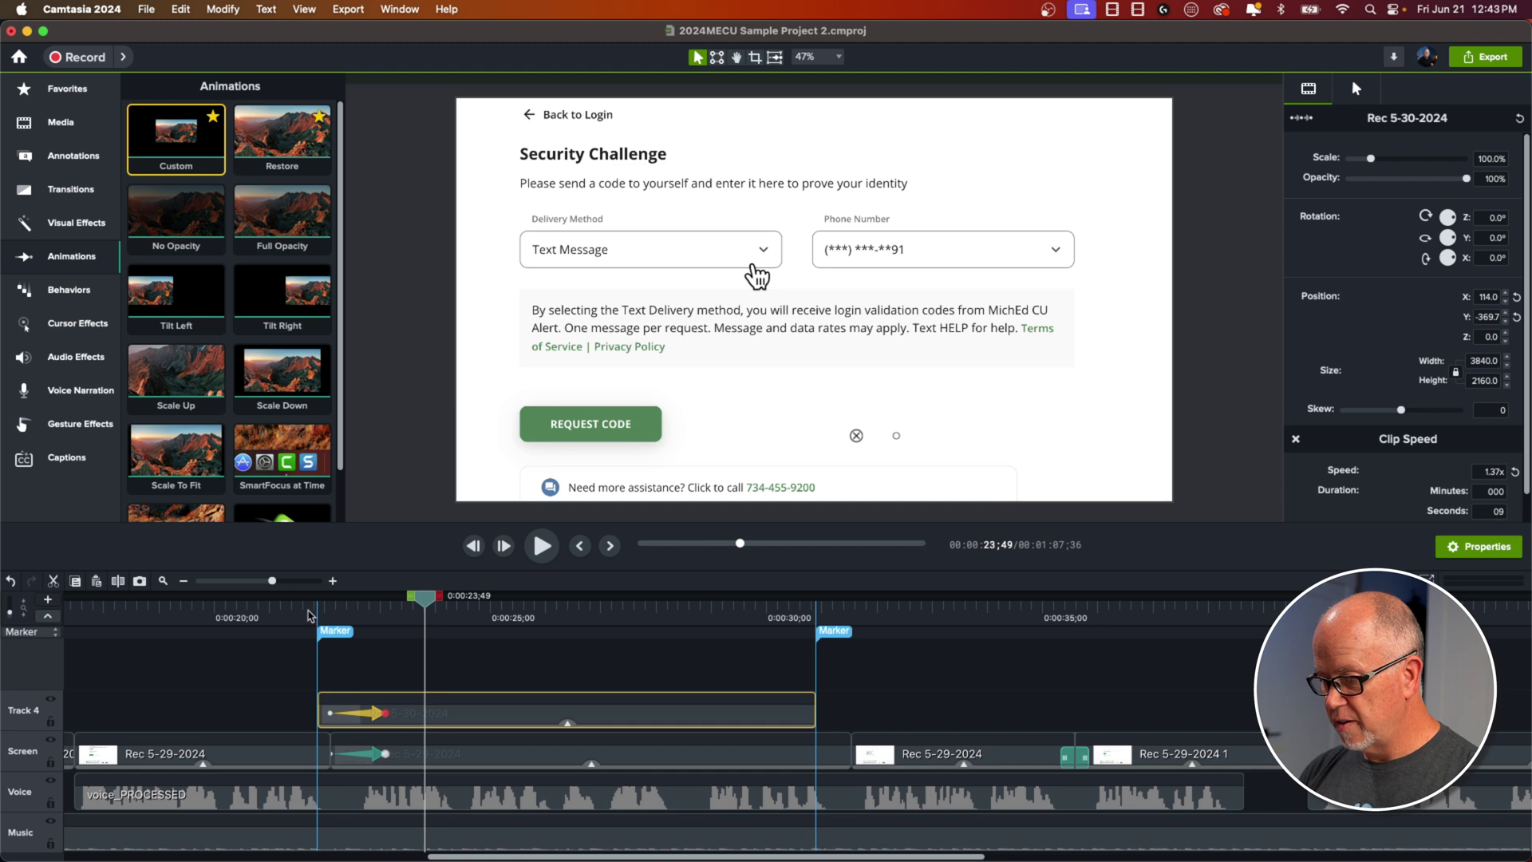
{"action": "left_click", "coordinate": [283, 611]}
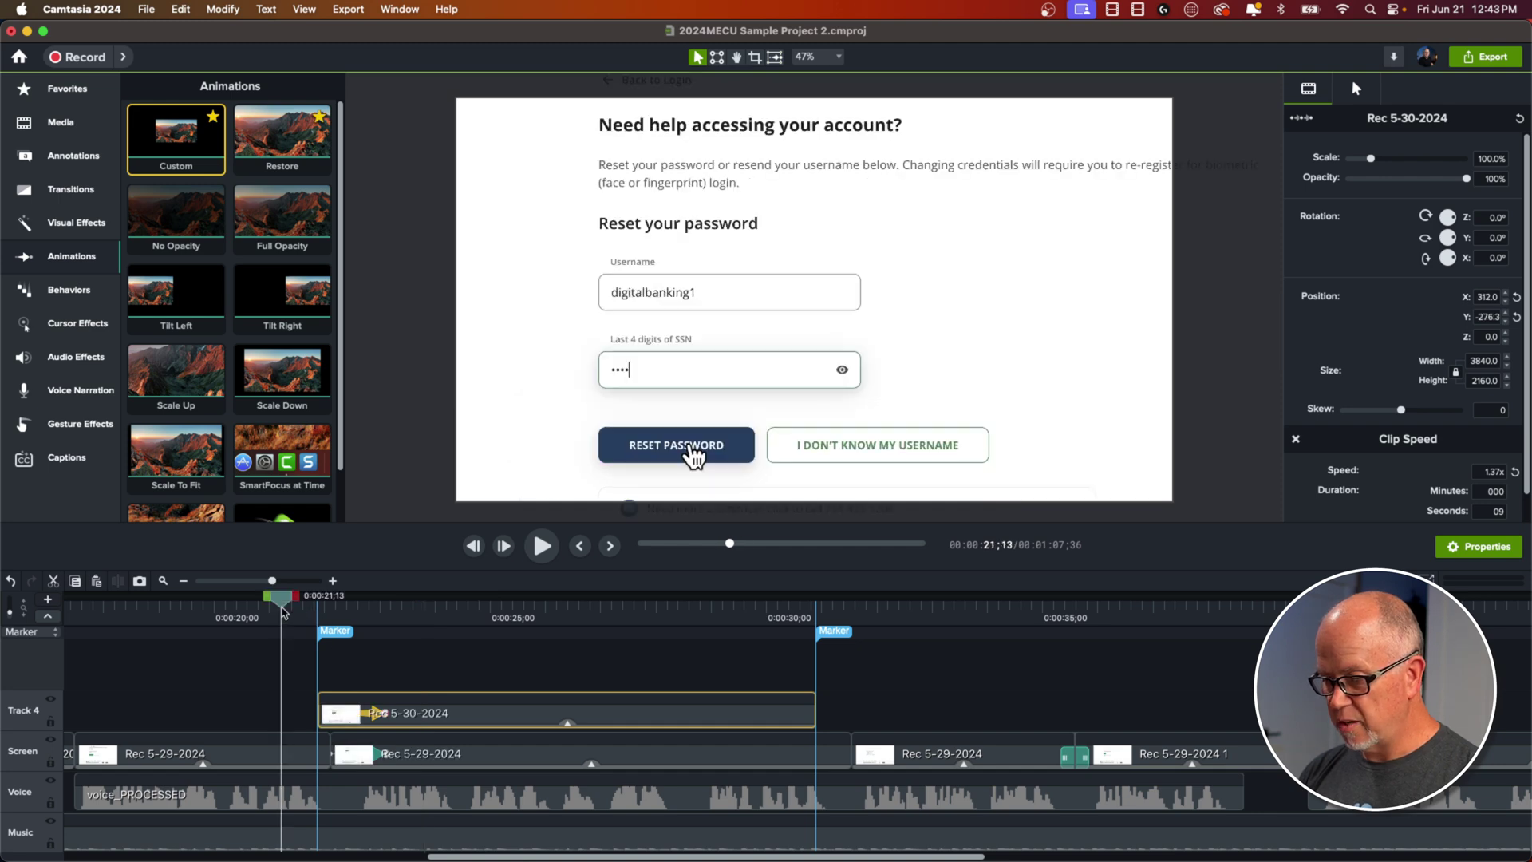
{"action": "key", "text": "space"}
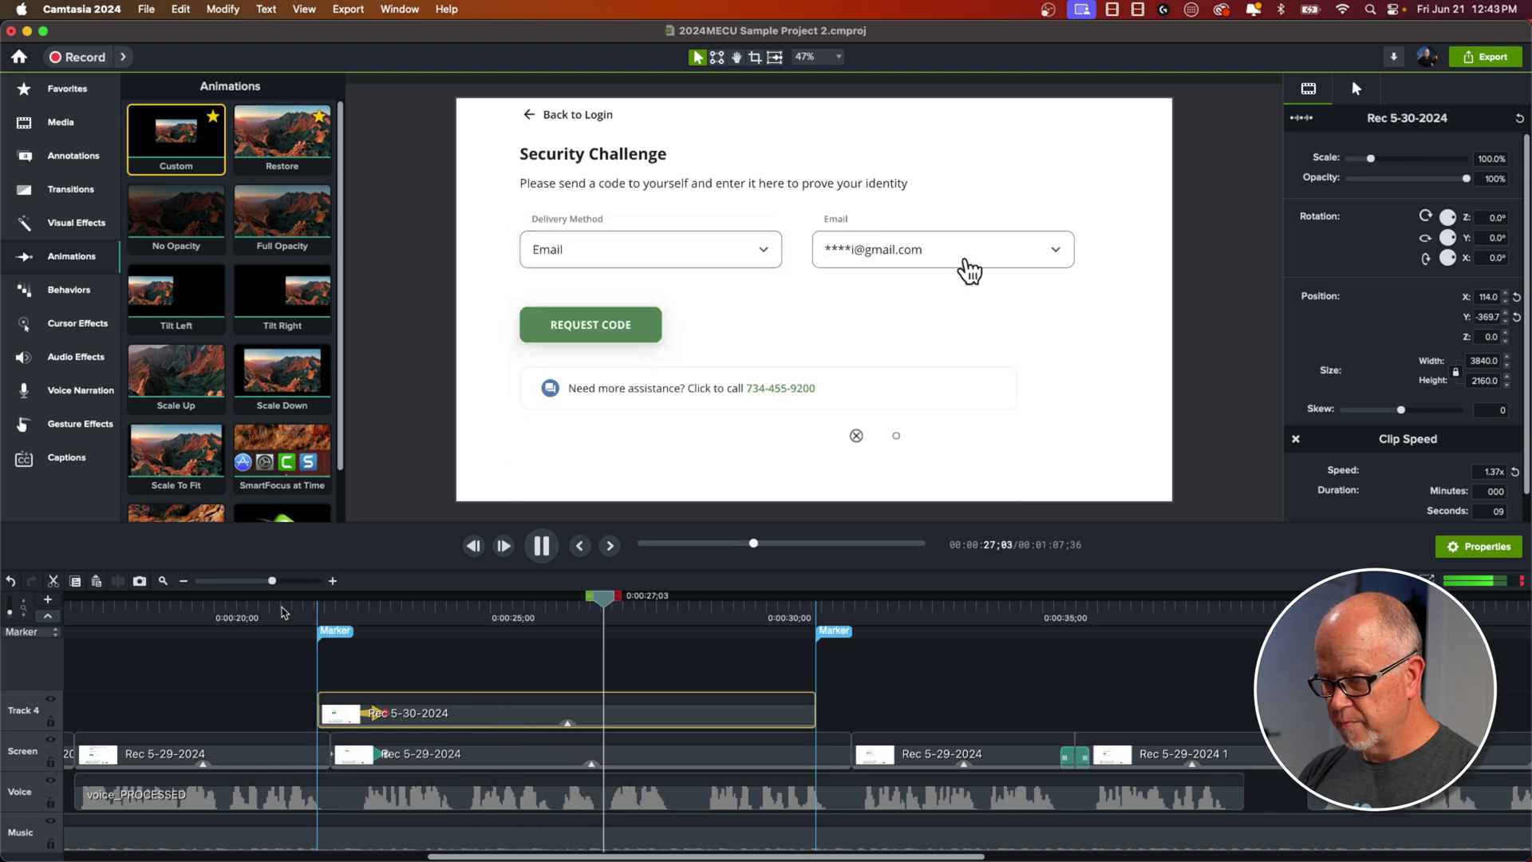
{"action": "key", "text": "space"}
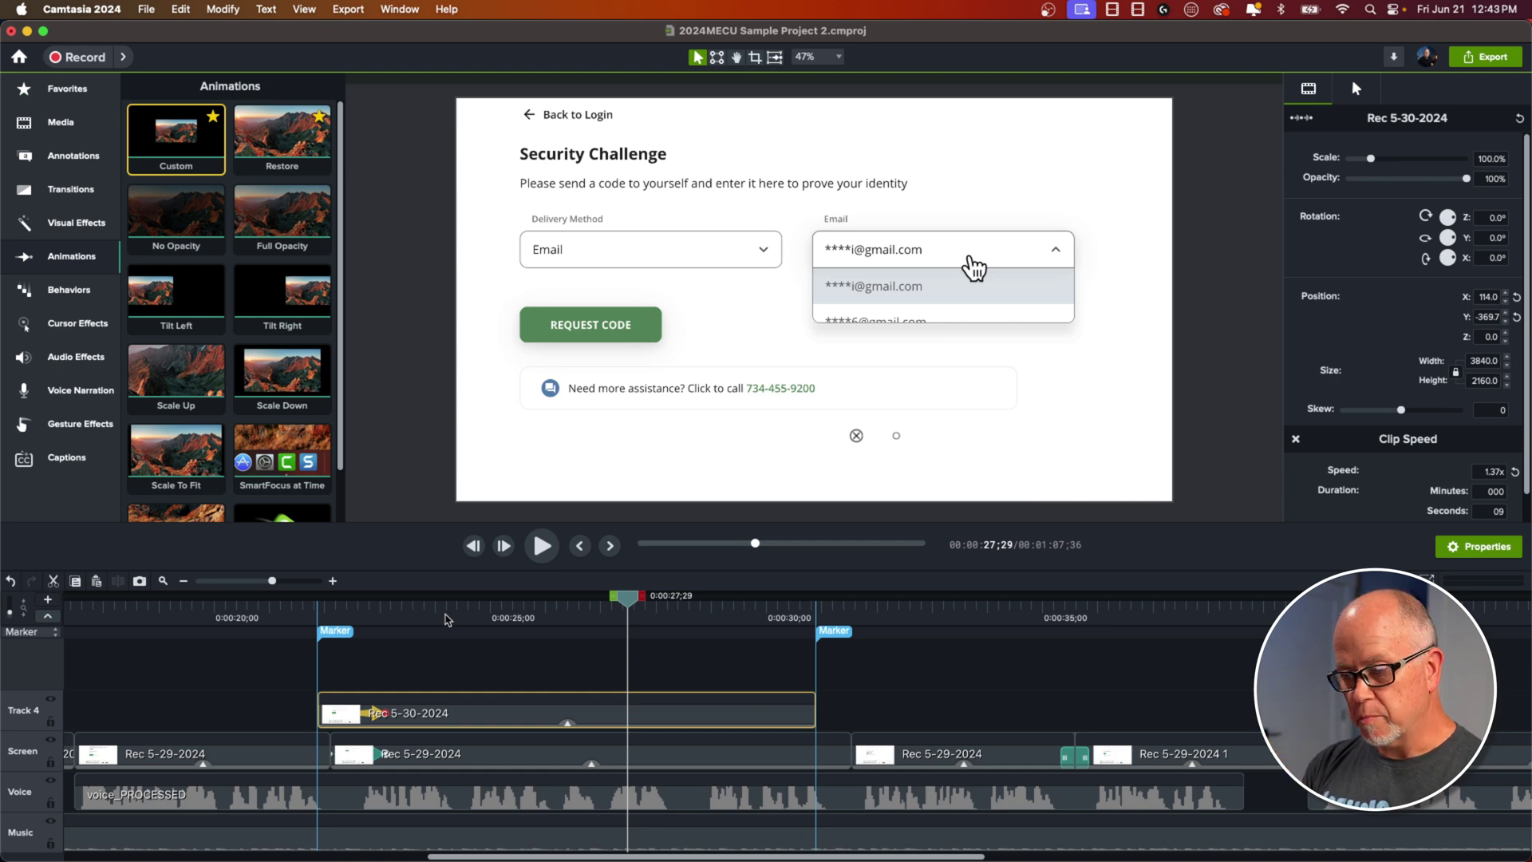
- Split the Rec 5-30-2024 clip on Track 4 at 0:00:24;47, where its Delivery Method list is open
{"action": "left_click", "coordinate": [404, 612]}
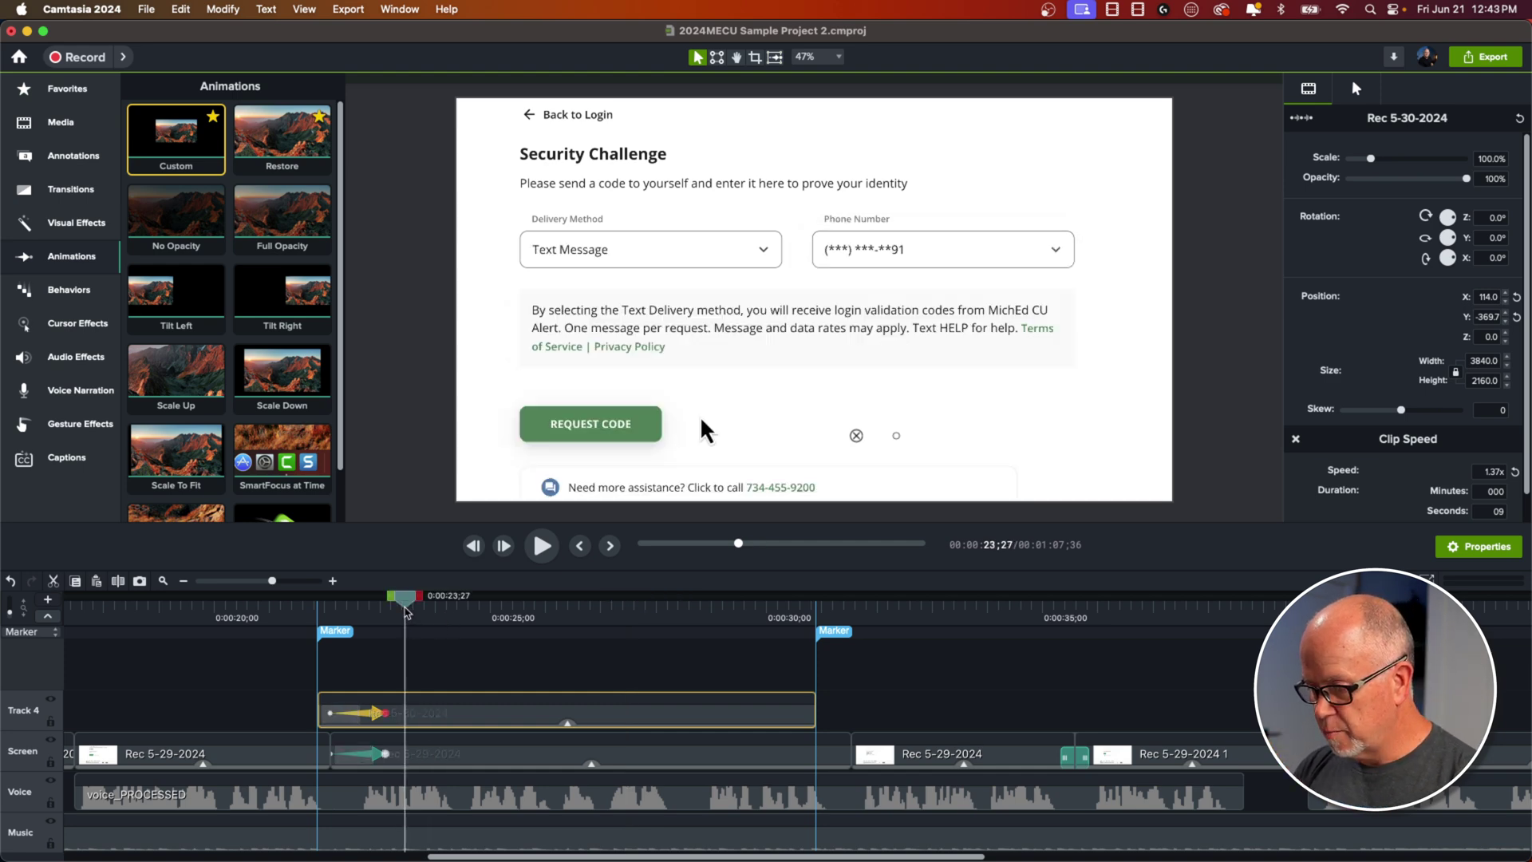
{"action": "key", "text": "space"}
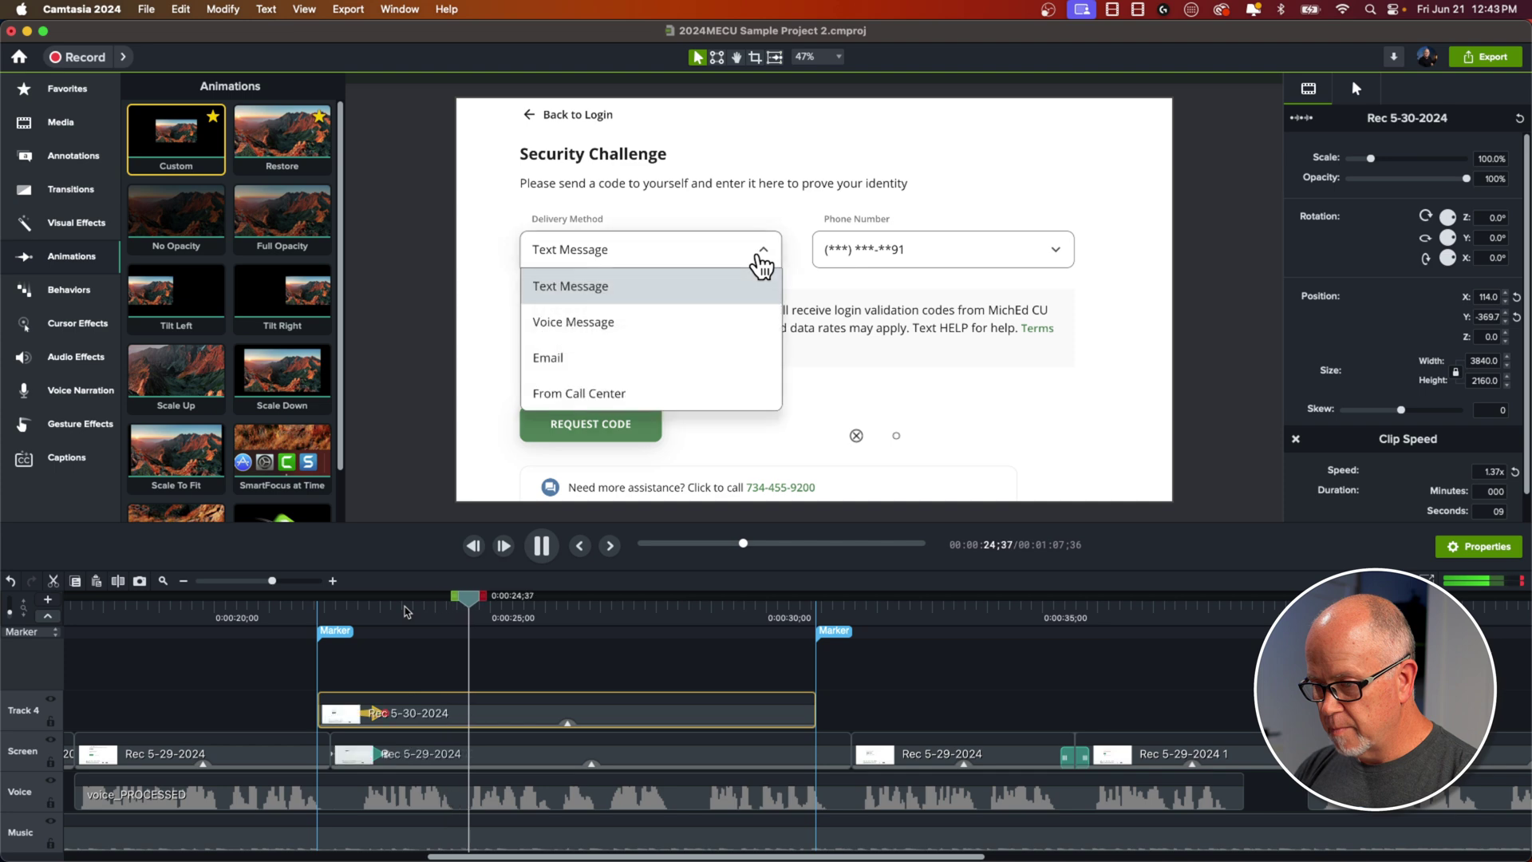
{"action": "key", "text": "space"}
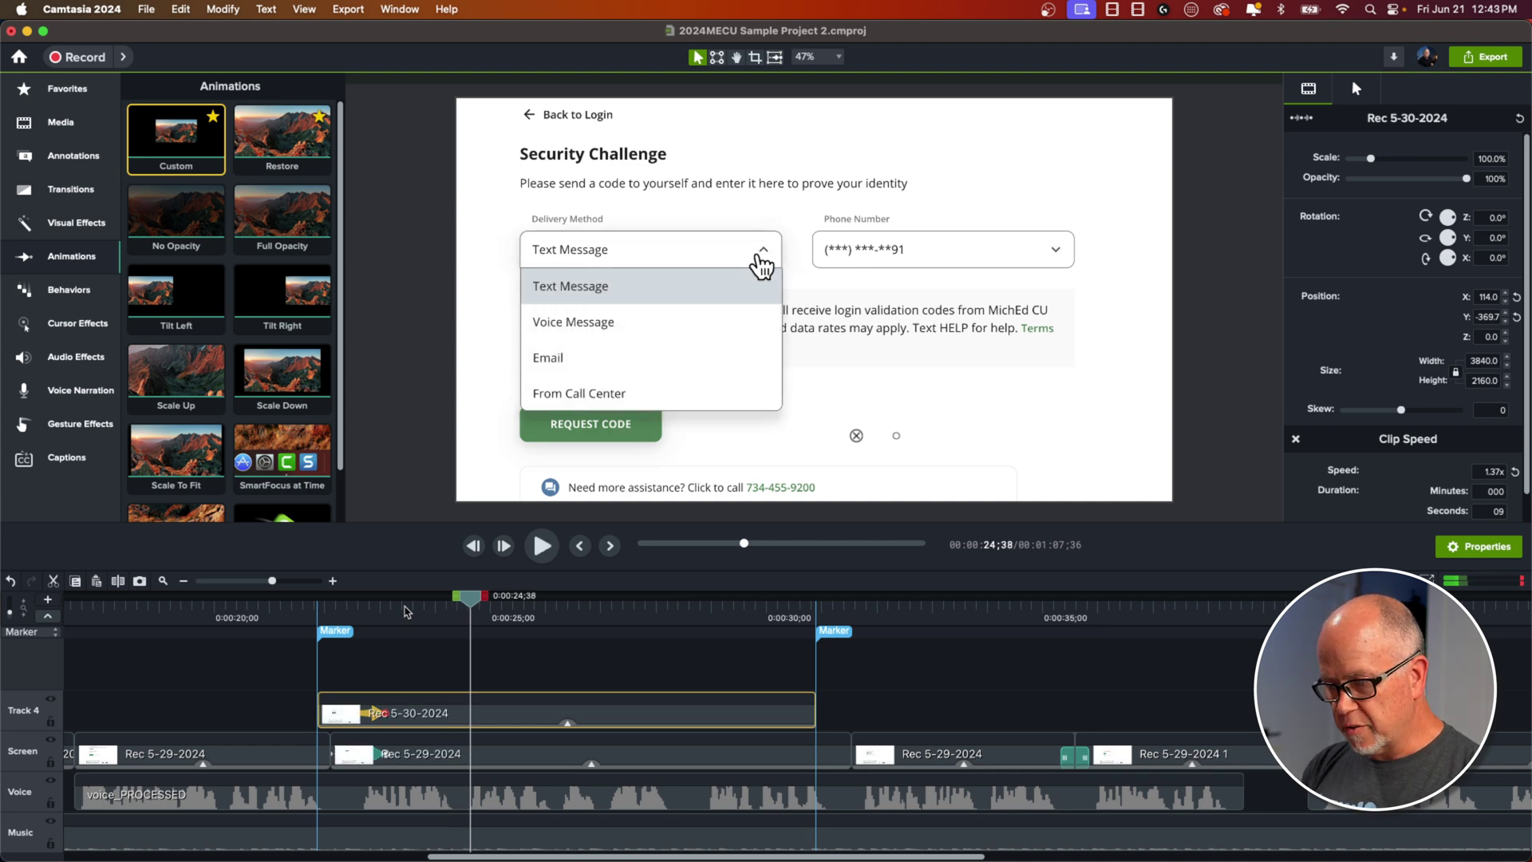
{"action": "mouse_move", "coordinate": [469, 604]}
{"action": "left_mouse_down"}
{"action": "mouse_move", "coordinate": [494, 615]}
{"action": "mouse_move", "coordinate": [478, 626]}
{"action": "left_mouse_up"}
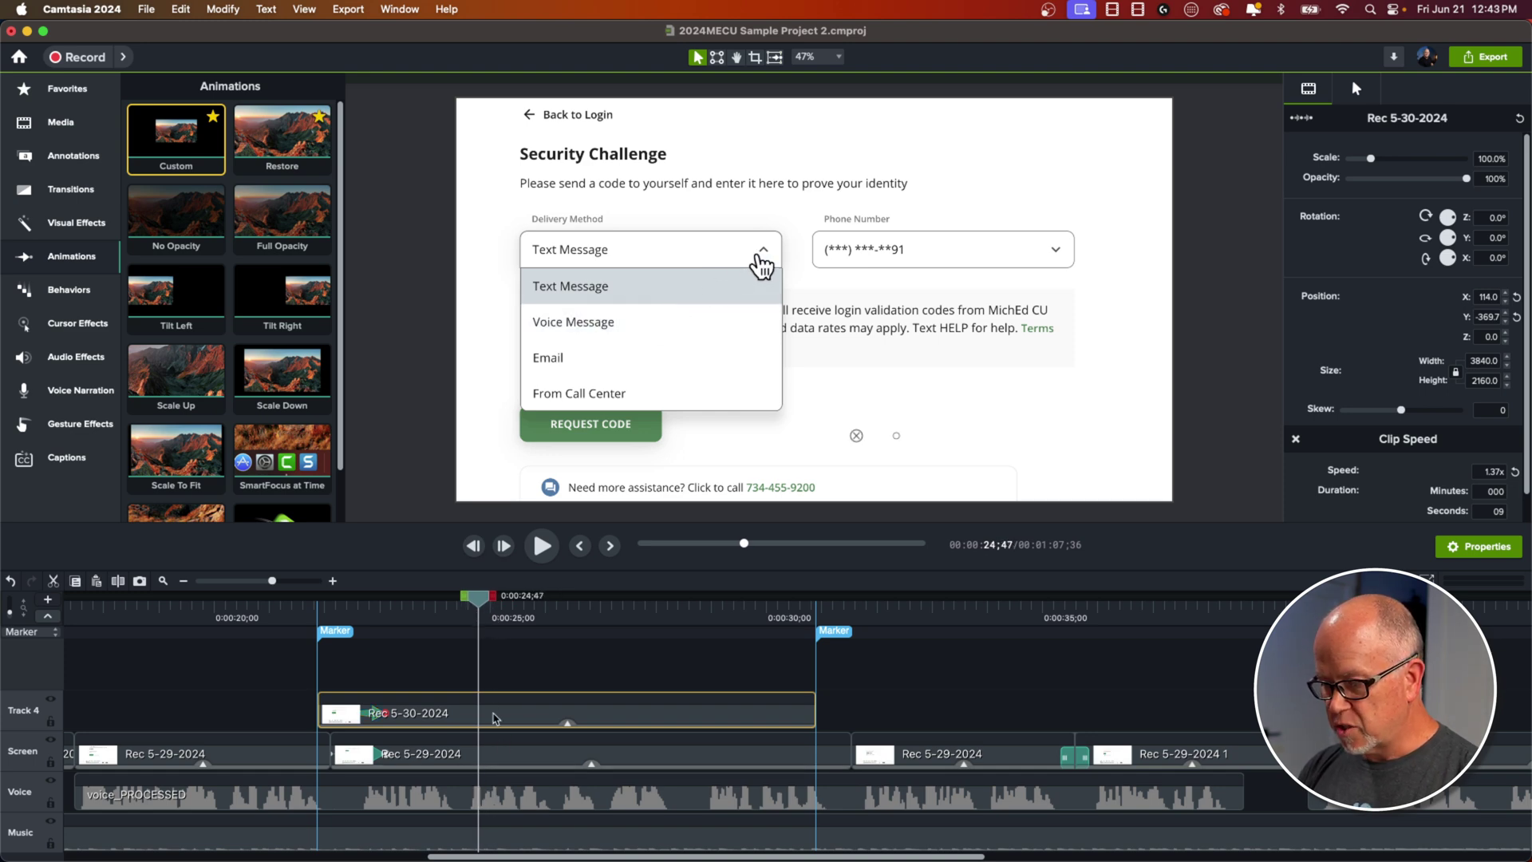
{"action": "key", "text": "s"}
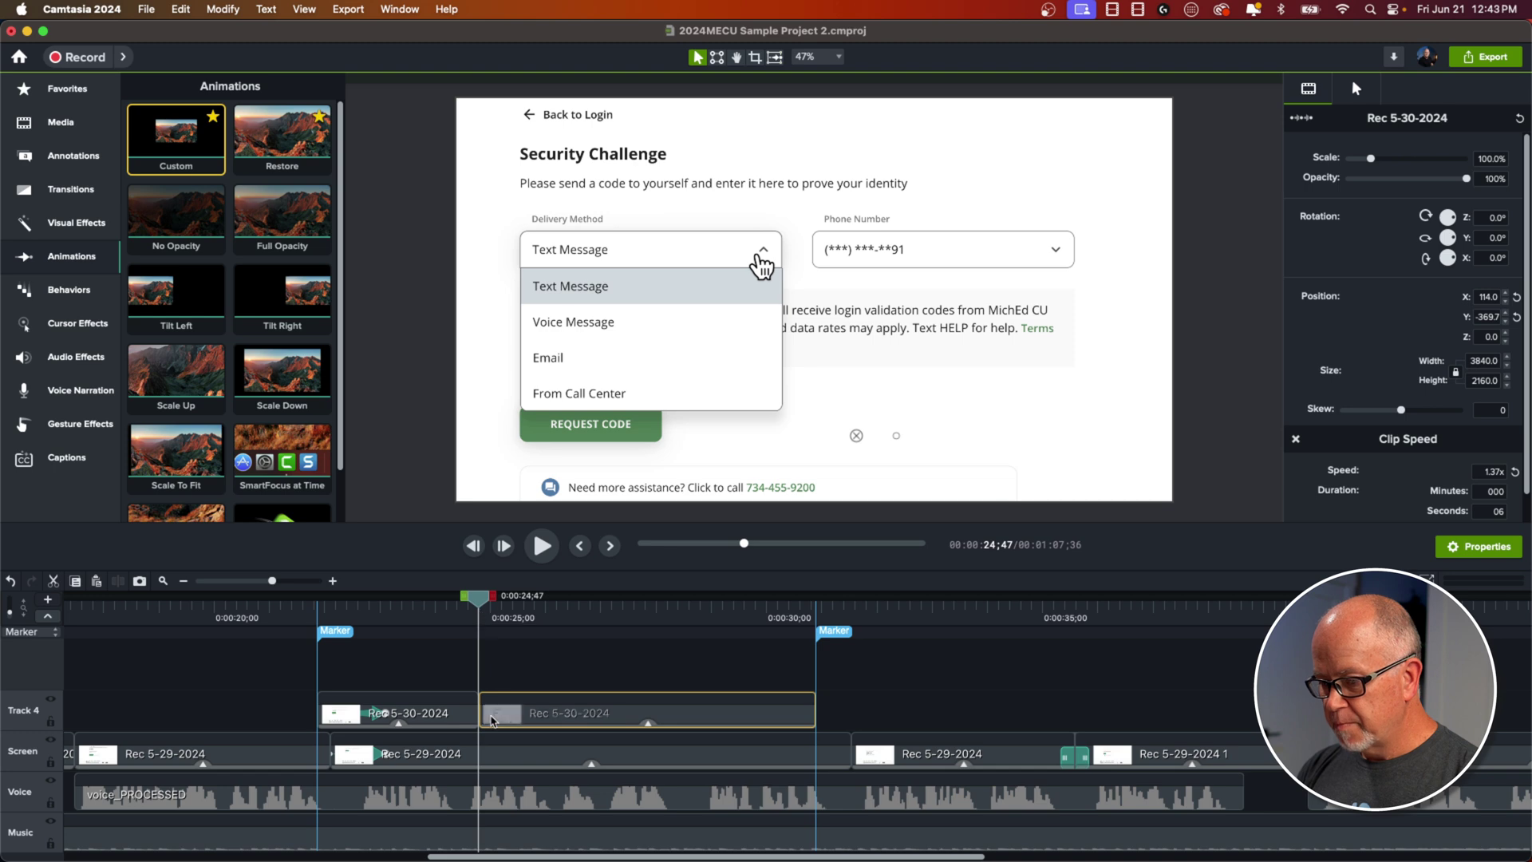
- Speed up the second Rec 5-30-2024 part to 2.30x with its end kept at the second marker, and play it against the voice
{"action": "left_click", "coordinate": [648, 725]}
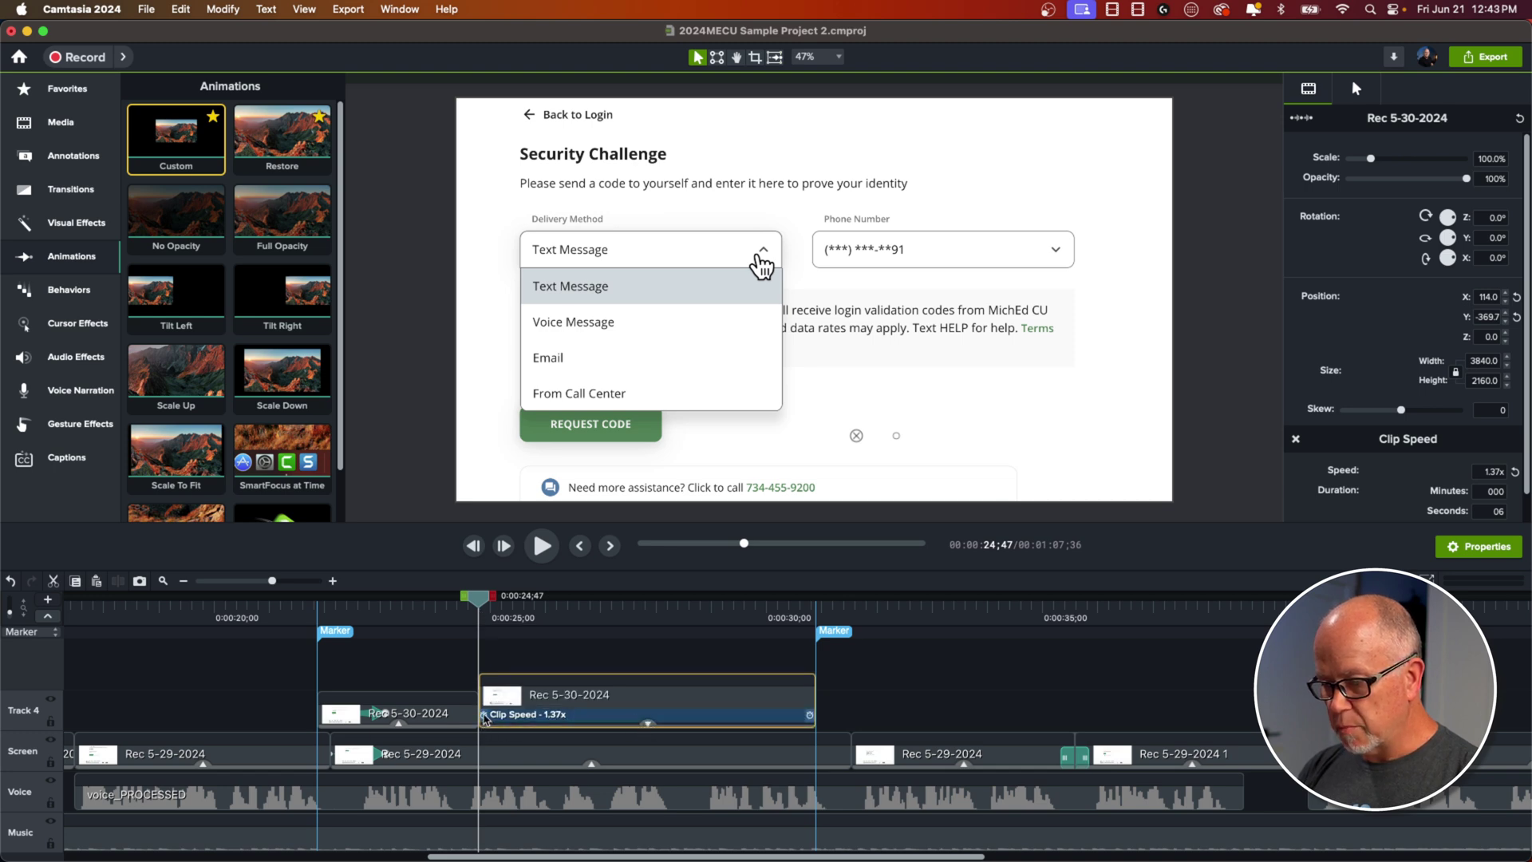
{"action": "left_click_drag", "start_coordinate": [484, 718], "coordinate": [623, 721]}
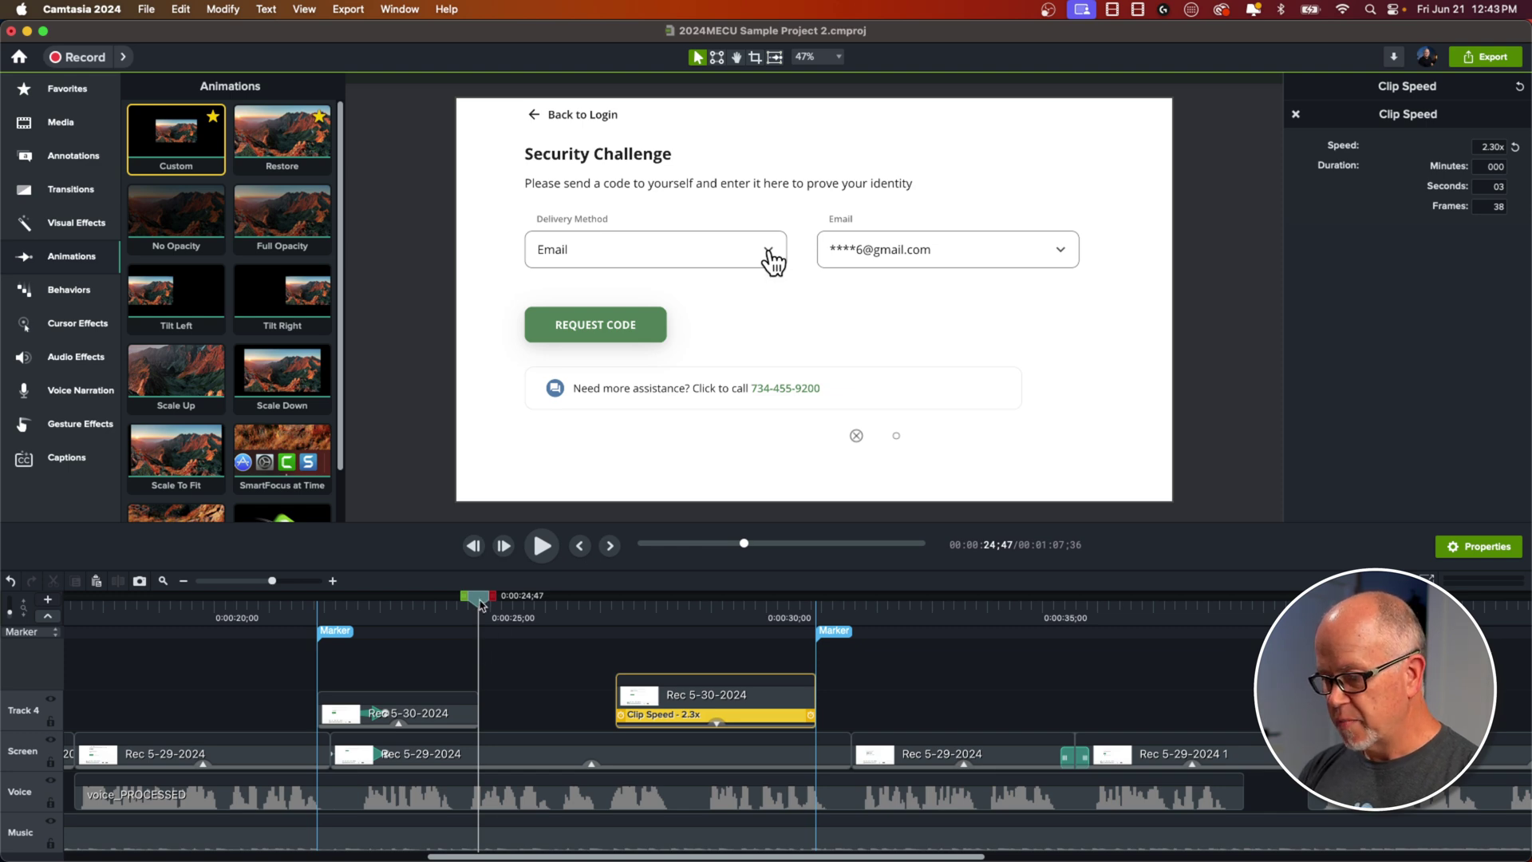
{"action": "left_click_drag", "start_coordinate": [481, 607], "coordinate": [471, 608]}
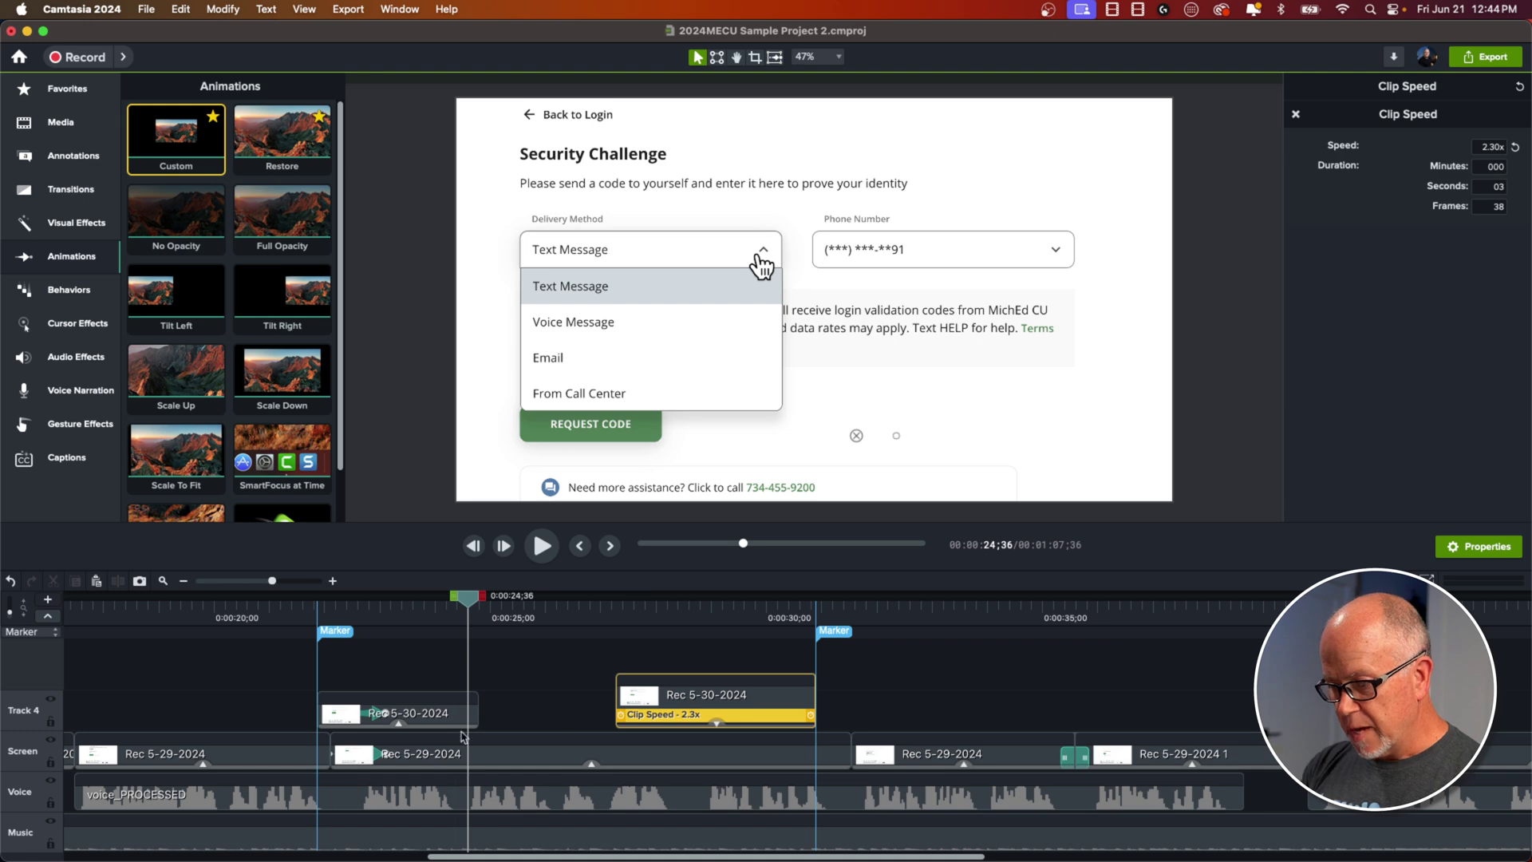
{"action": "left_click_drag", "start_coordinate": [471, 620], "coordinate": [460, 619]}
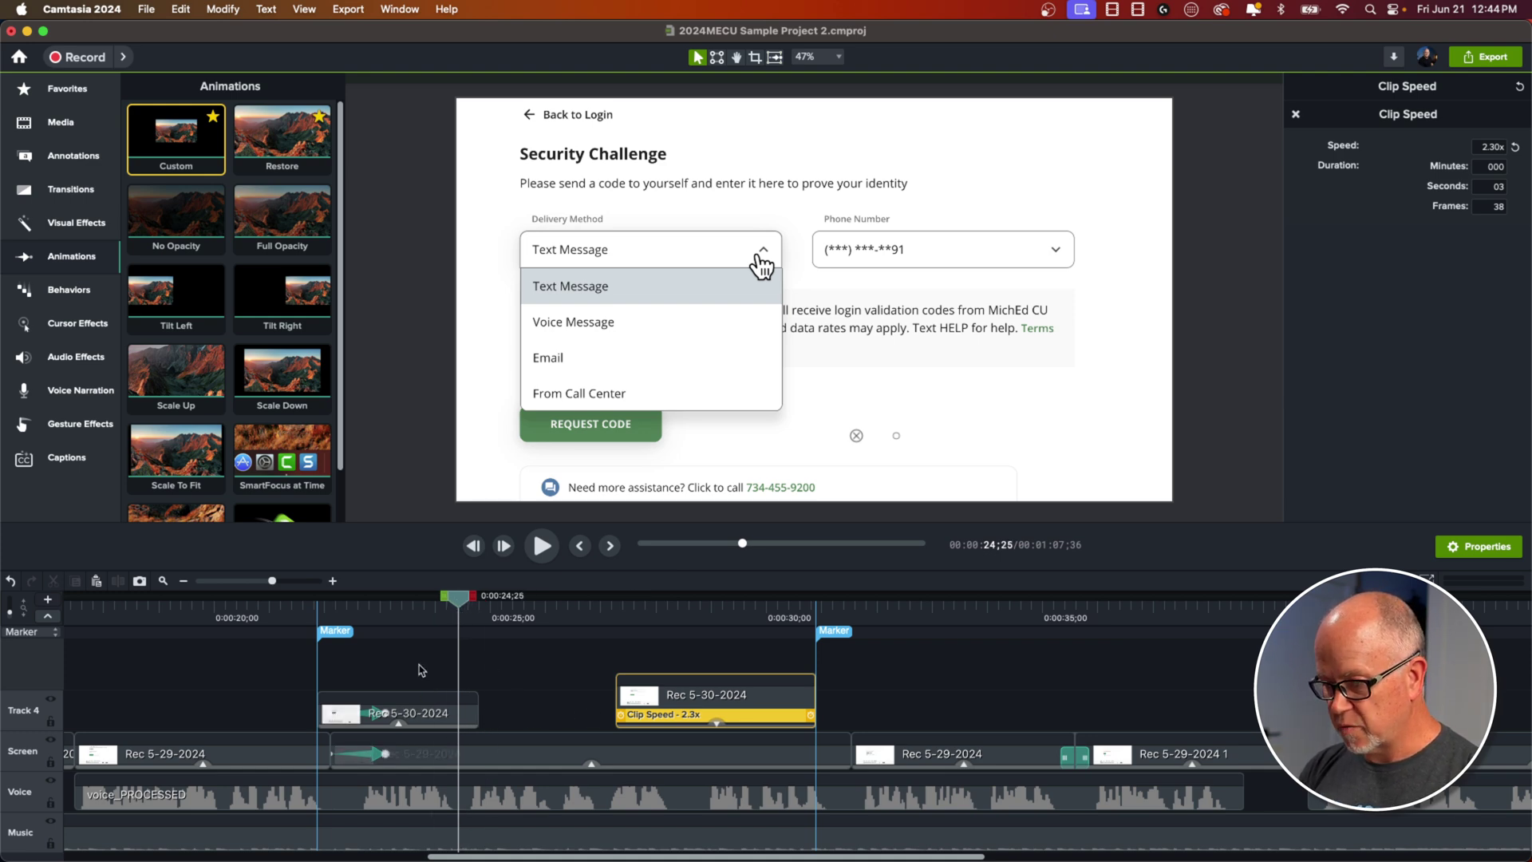
{"action": "key", "text": "space"}
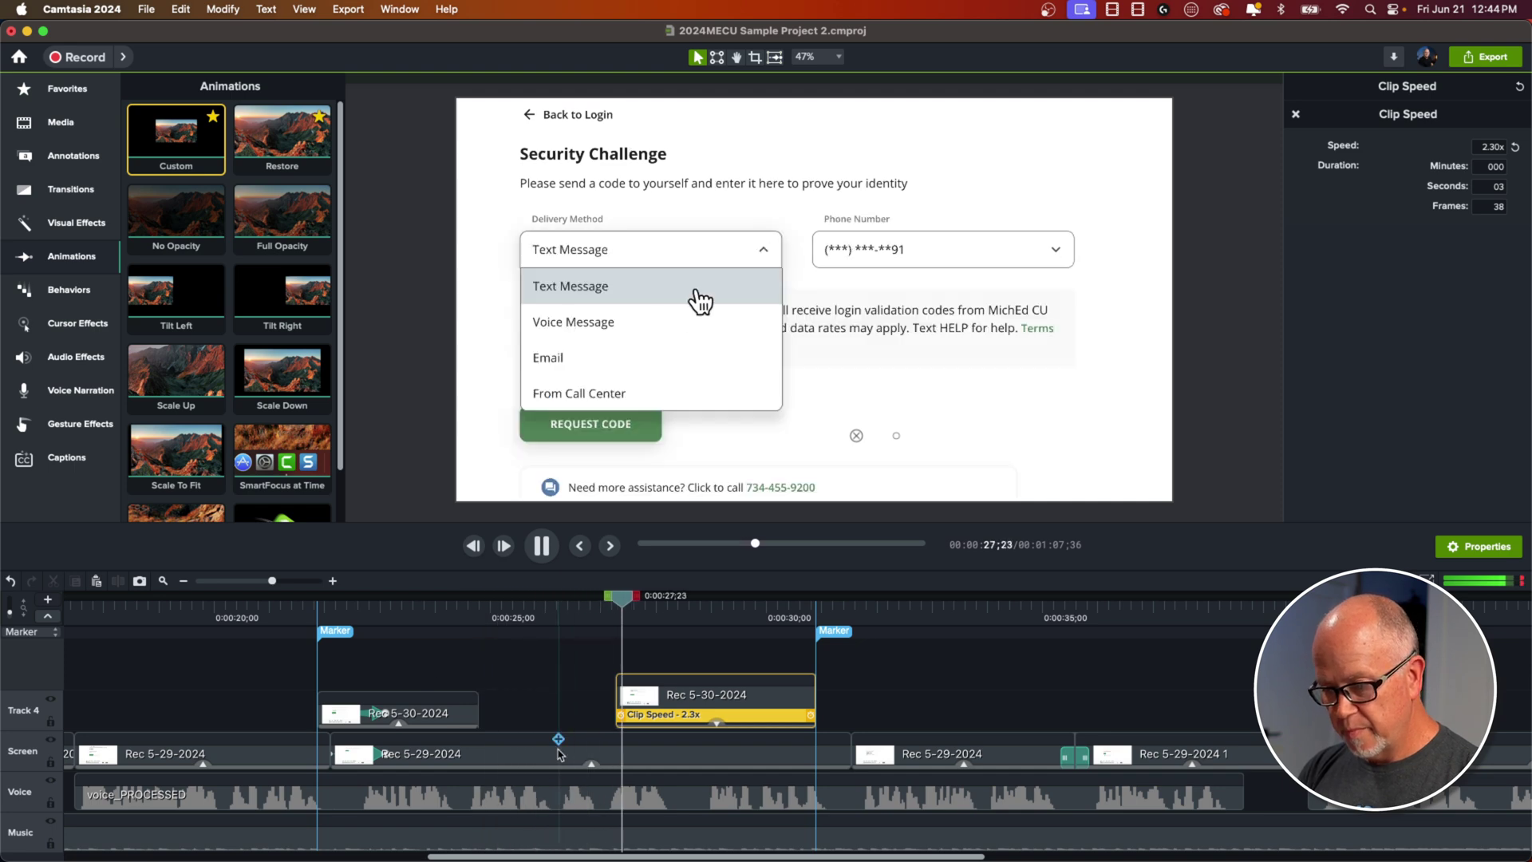
{"action": "key", "text": "space"}
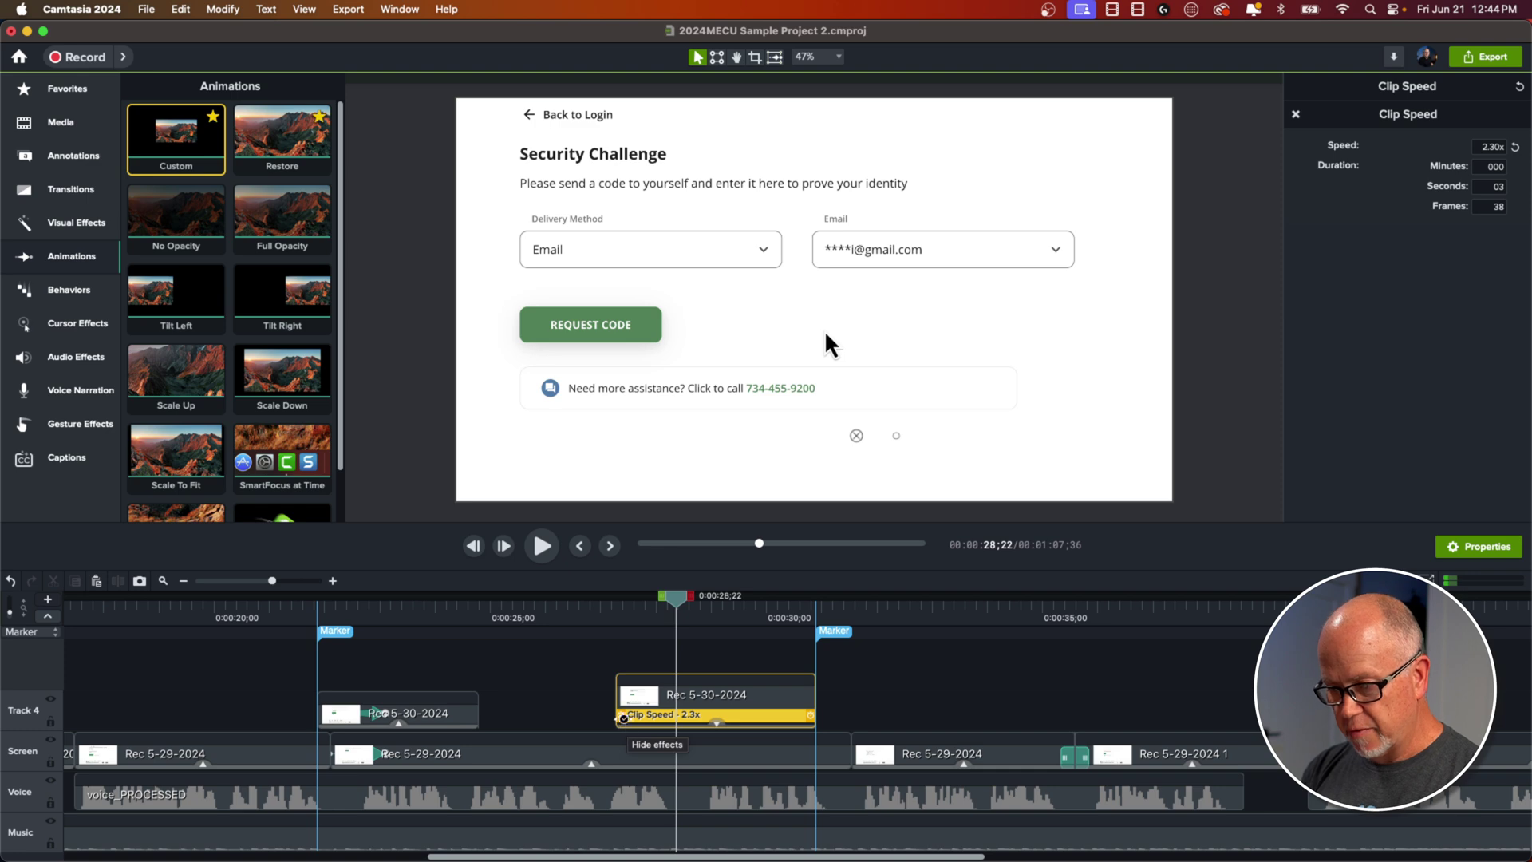
- Try a clip speed of 3.30x on the second Rec 5-30-2024 part, starting it at 0:00:28;22, and review its playback
{"action": "left_click_drag", "start_coordinate": [622, 720], "coordinate": [680, 725]}
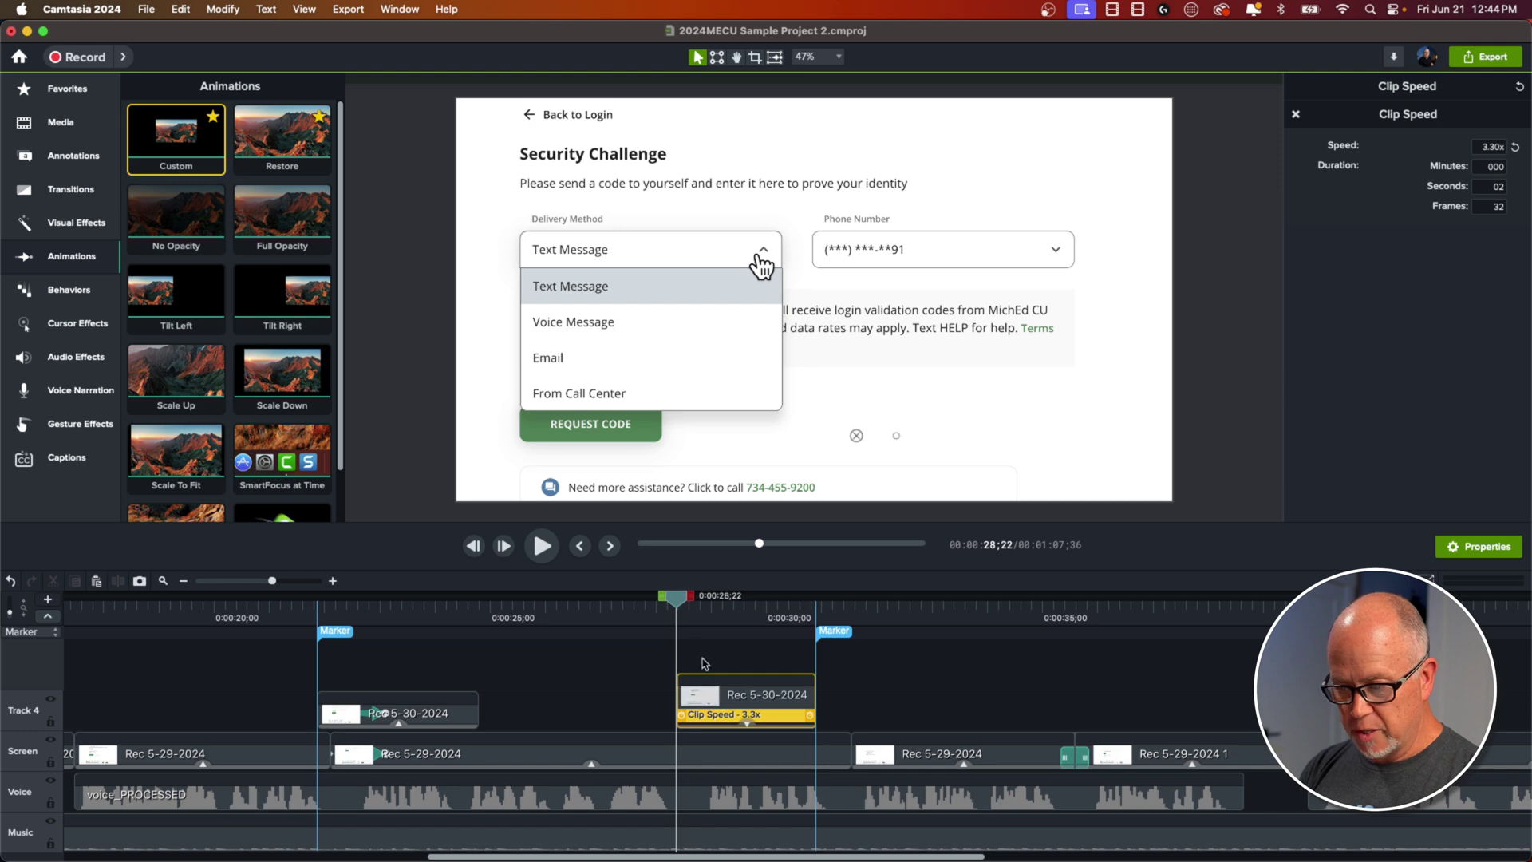
{"action": "key", "text": "space"}
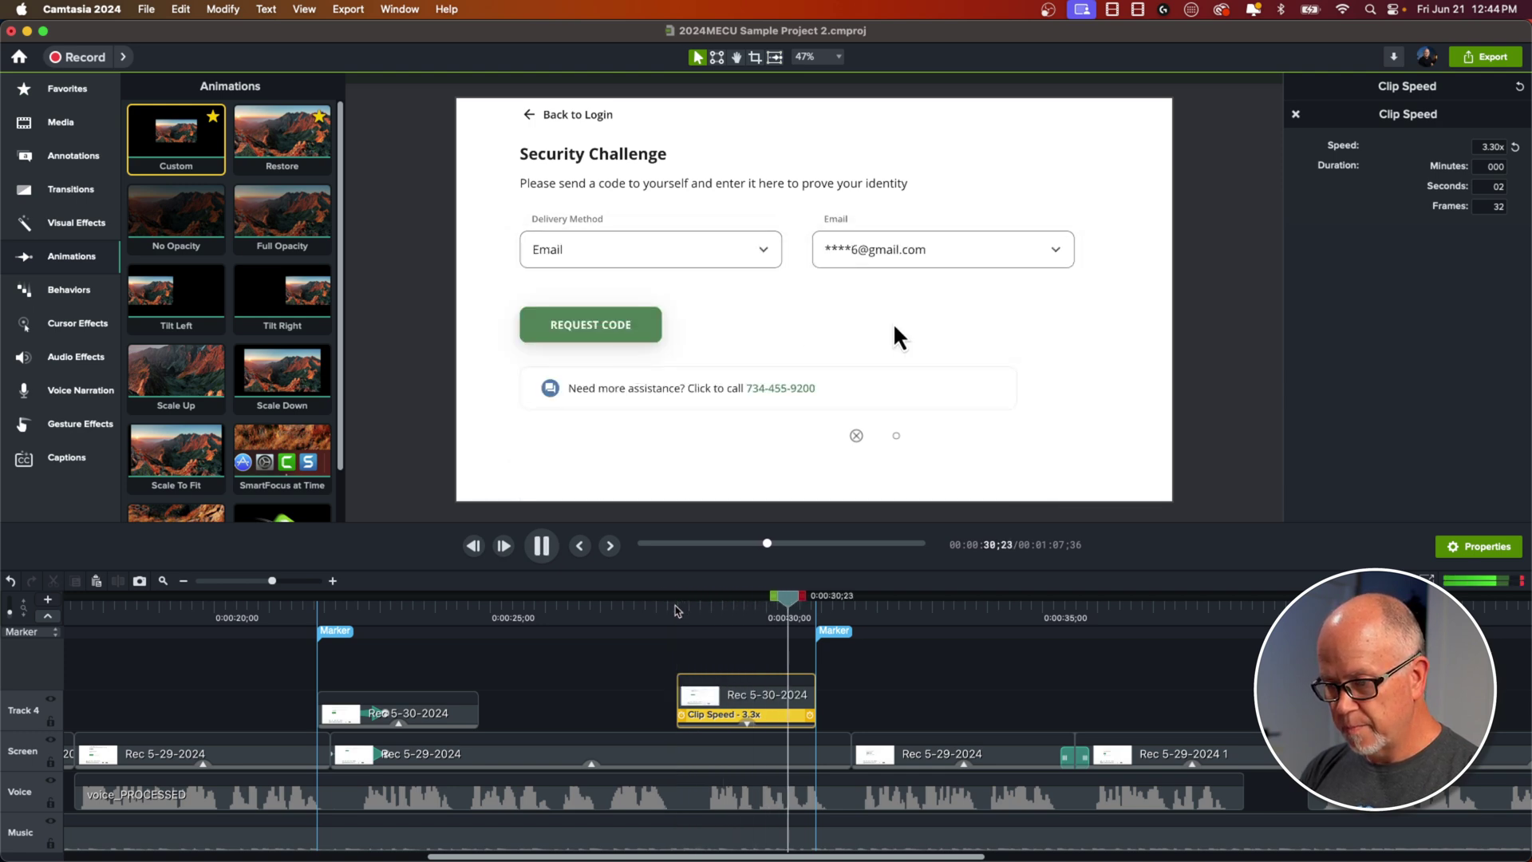
{"action": "key", "text": "space"}
{"action": "left_click_drag", "start_coordinate": [801, 604], "coordinate": [684, 648]}
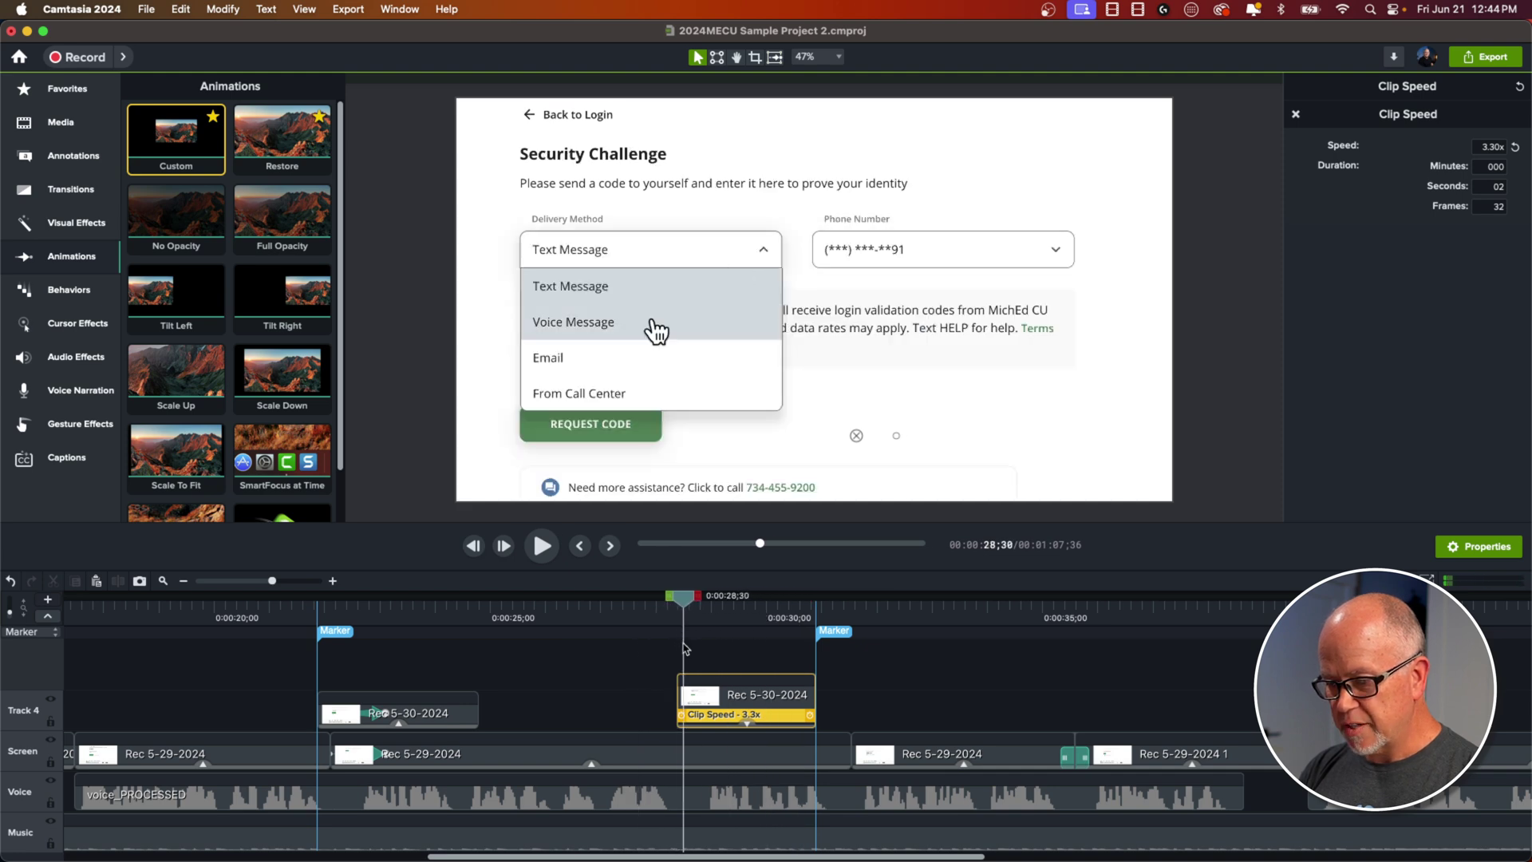
{"action": "key", "text": "space"}
{"action": "key", "text": "space"}
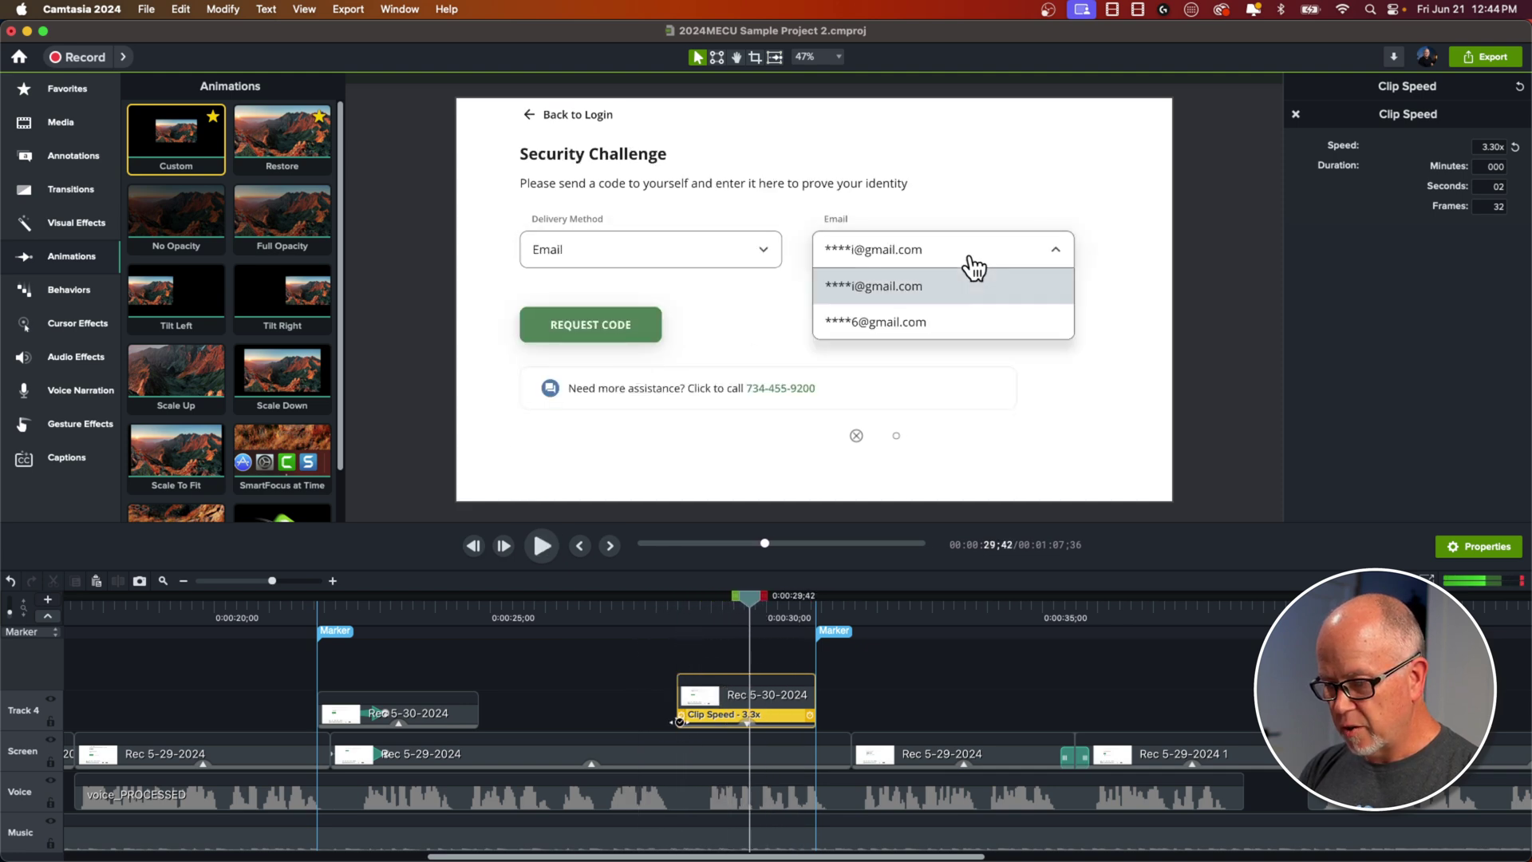
- Slow the second Rec 5-30-2024 part to 2.19x with its end kept at the second marker, and review its playback
{"action": "left_click_drag", "start_coordinate": [678, 722], "coordinate": [612, 727]}
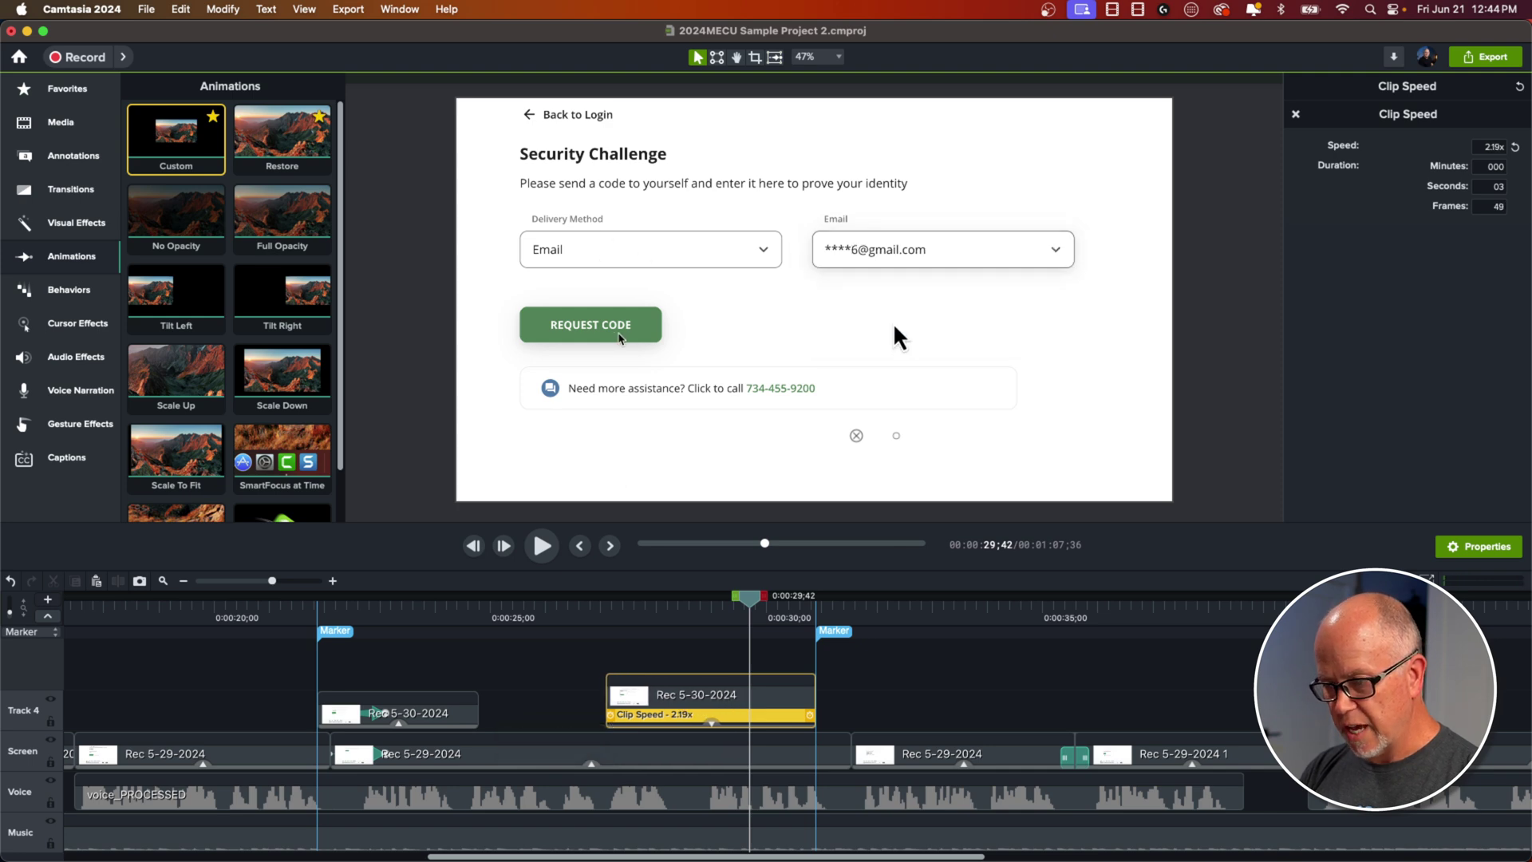
{"action": "left_click", "coordinate": [564, 615]}
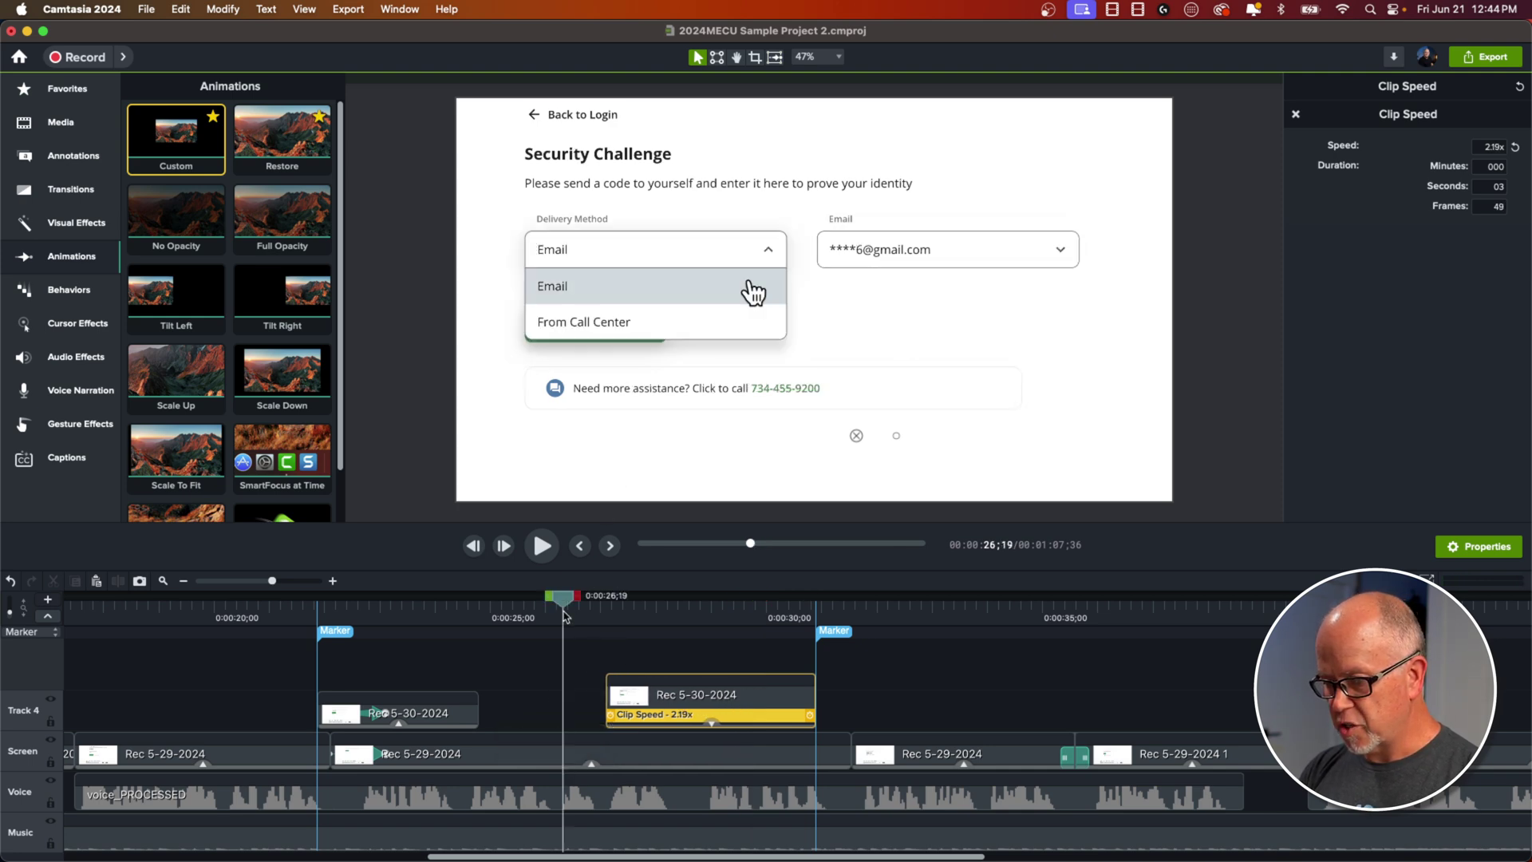
{"action": "key", "text": "space"}
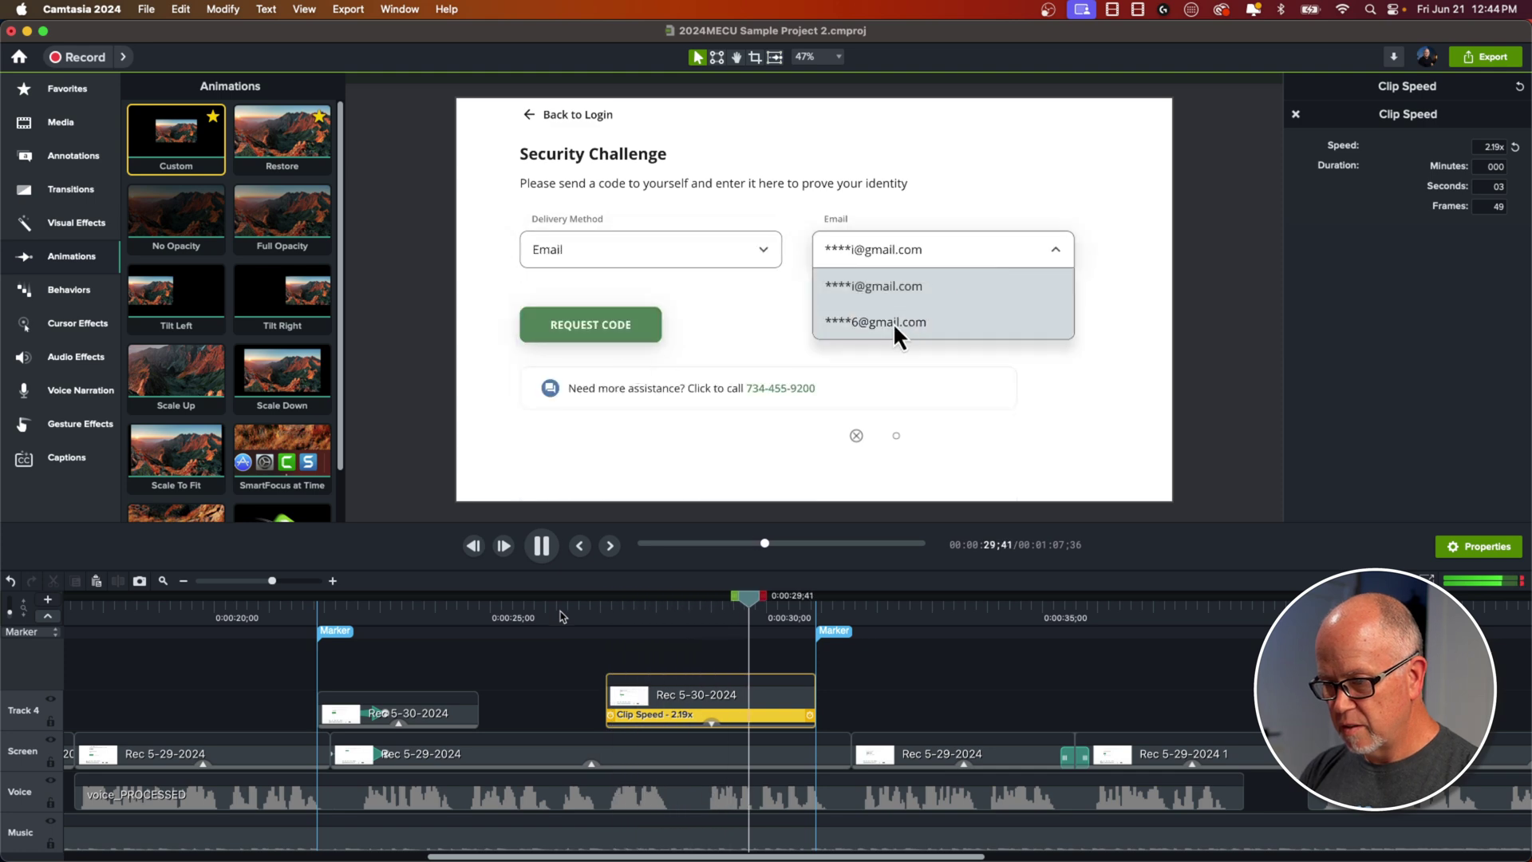
{"action": "key", "text": "space"}
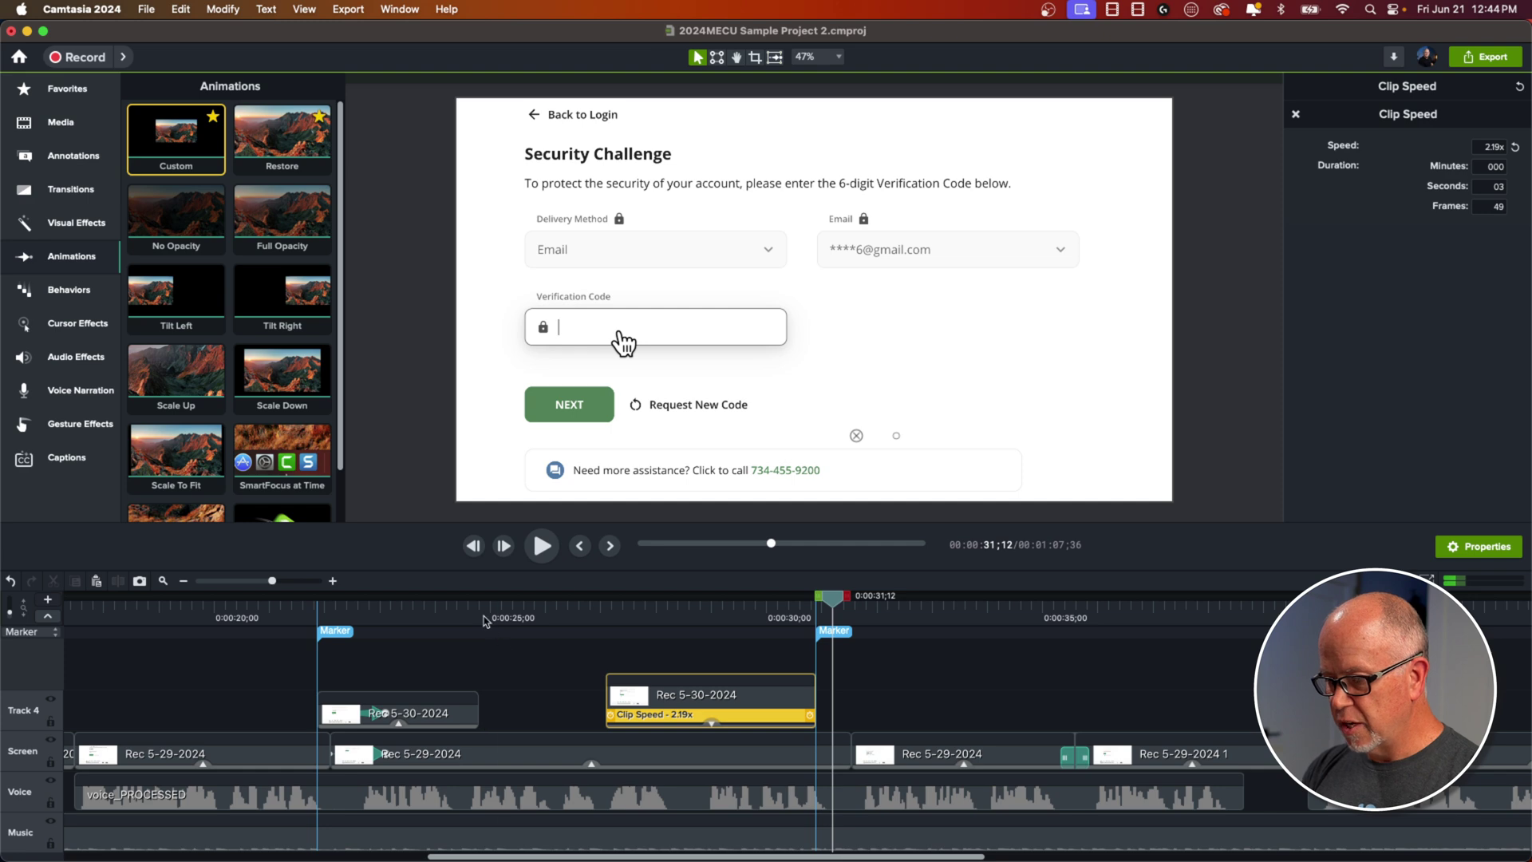
- Extend the last frame of the first Rec 5-30-2024 part on Track 4 until it meets the start of the second part
{"action": "left_click", "coordinate": [480, 616]}
{"action": "left_click", "coordinate": [465, 718]}
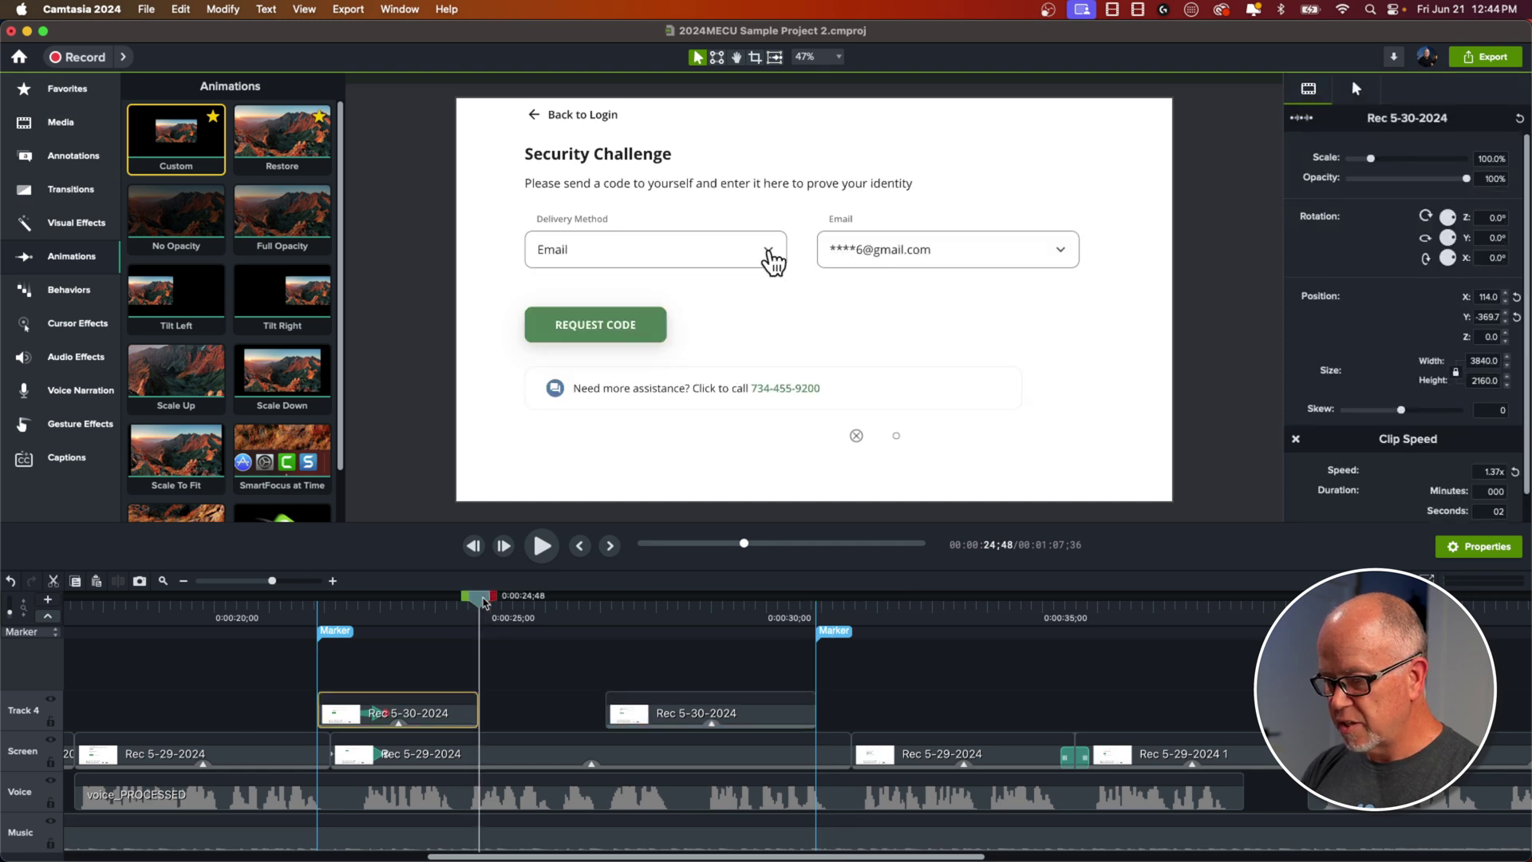
{"action": "left_click_drag", "start_coordinate": [485, 603], "coordinate": [441, 602]}
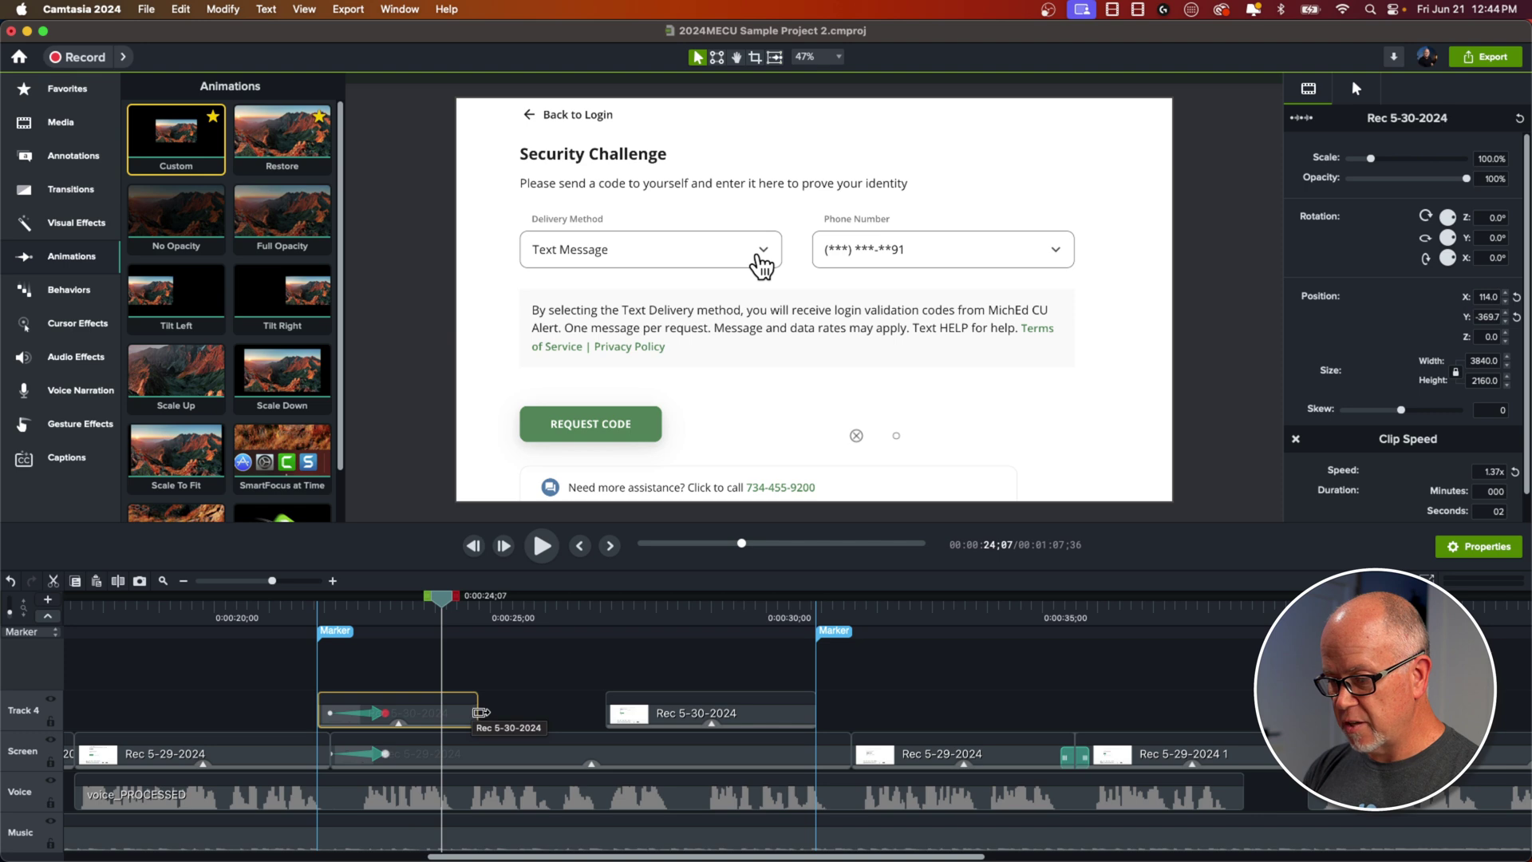
{"action": "left_click_drag", "start_coordinate": [480, 713], "coordinate": [610, 723]}
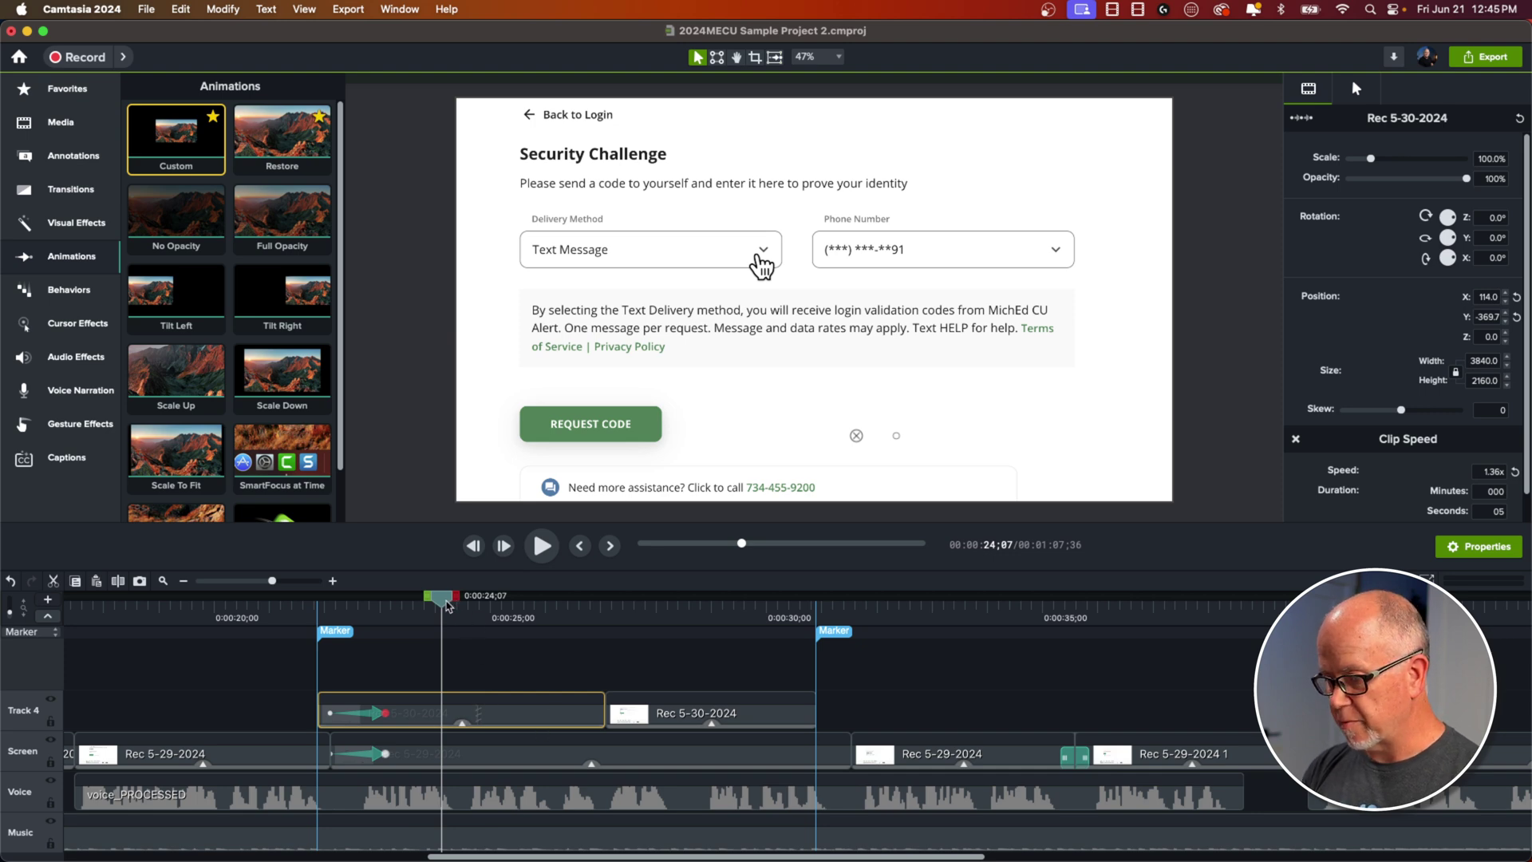
- Play the replaced Security Challenge section against the voice, from just before the first marker until past the second marker
{"action": "left_click_drag", "start_coordinate": [444, 602], "coordinate": [293, 608]}
{"action": "left_click", "coordinate": [284, 686]}
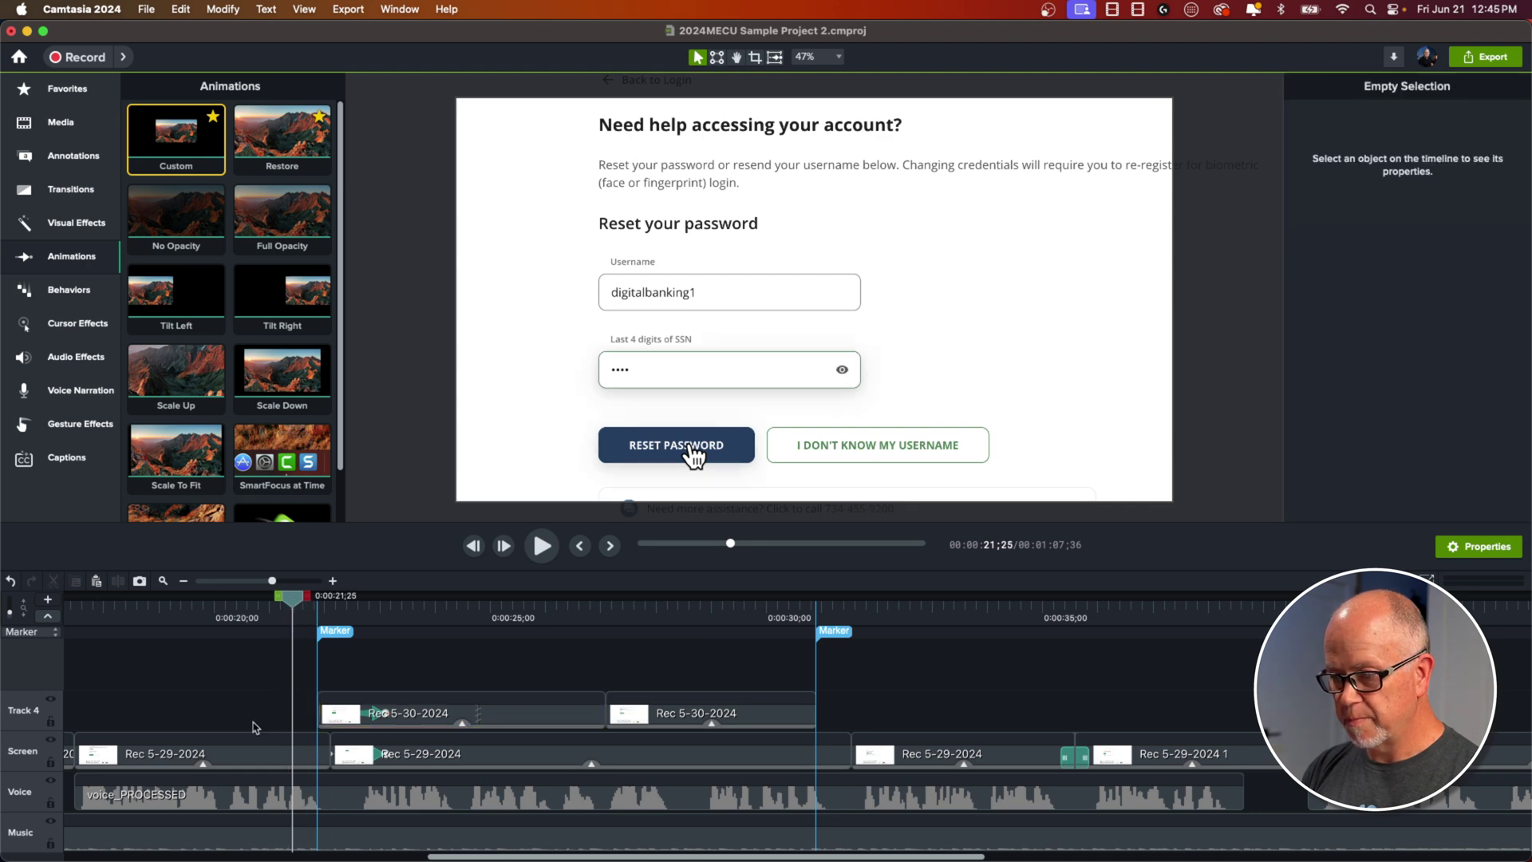
{"action": "key", "text": "space"}
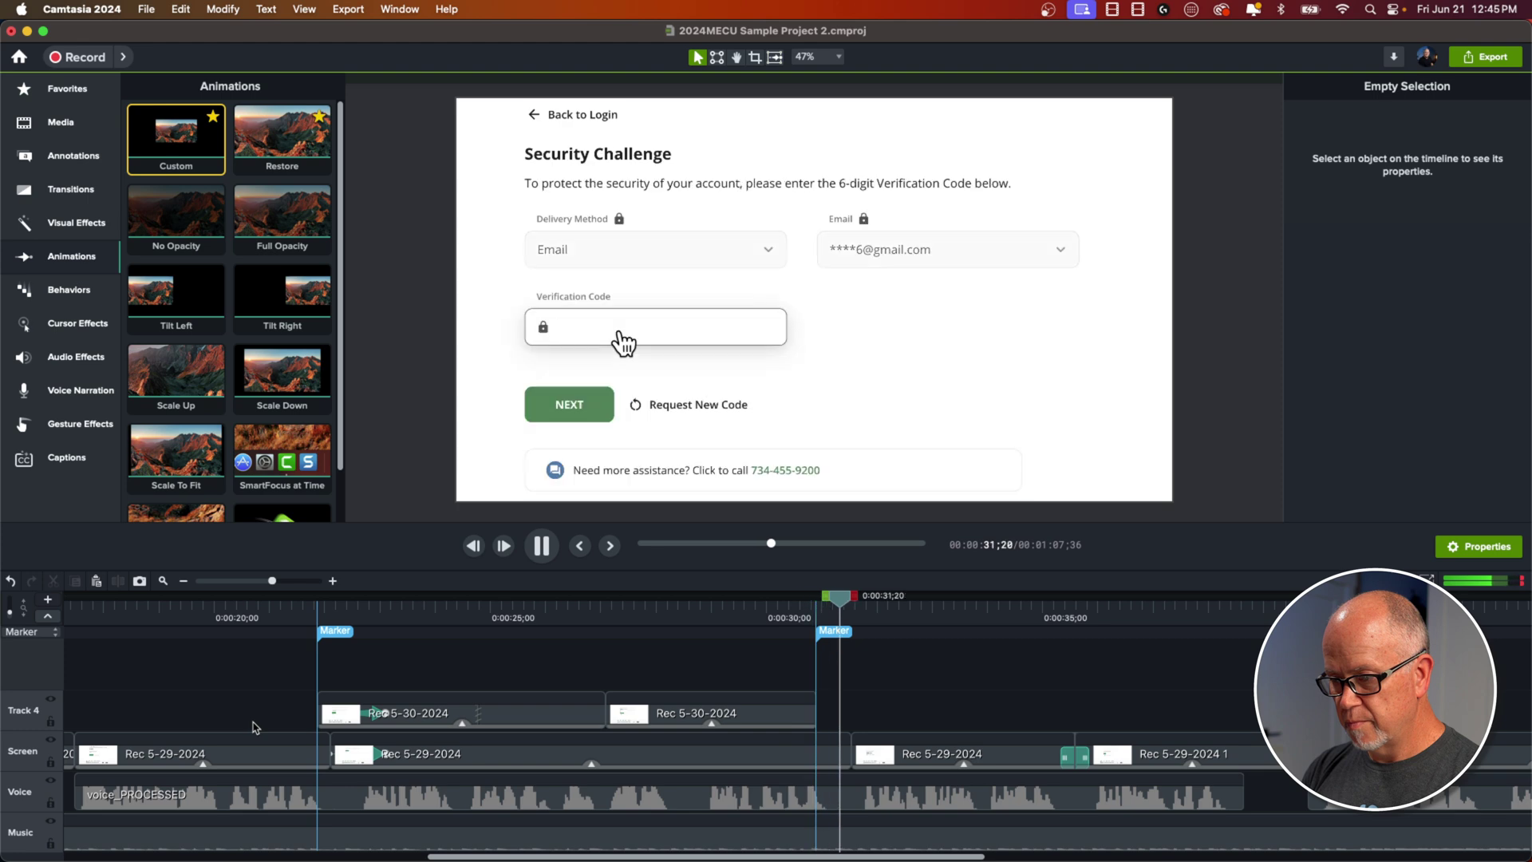
{"action": "key", "text": "space"}
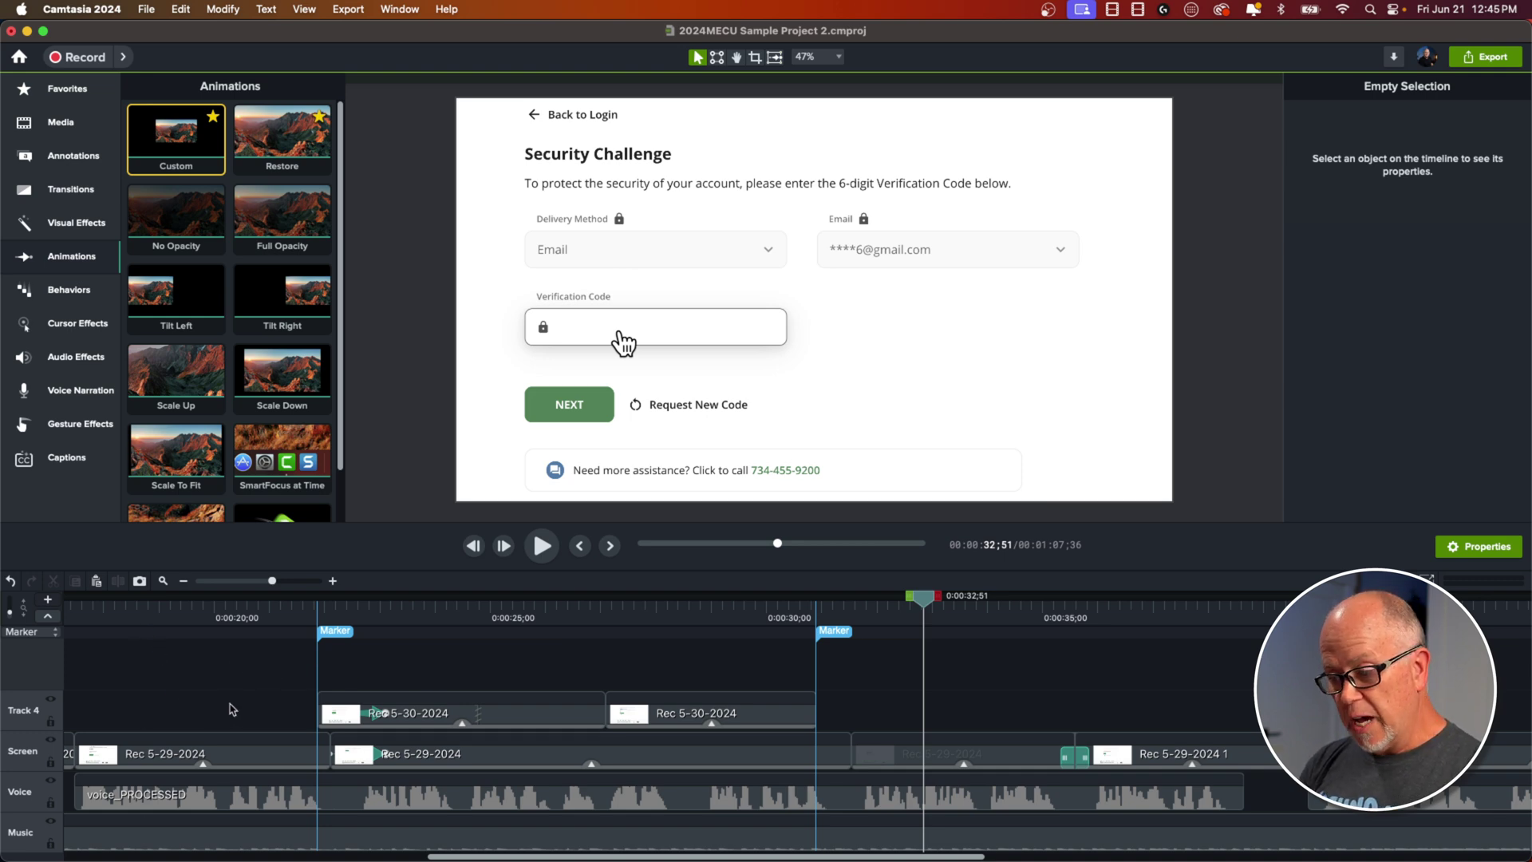
{"action": "left_click", "coordinate": [163, 584]}
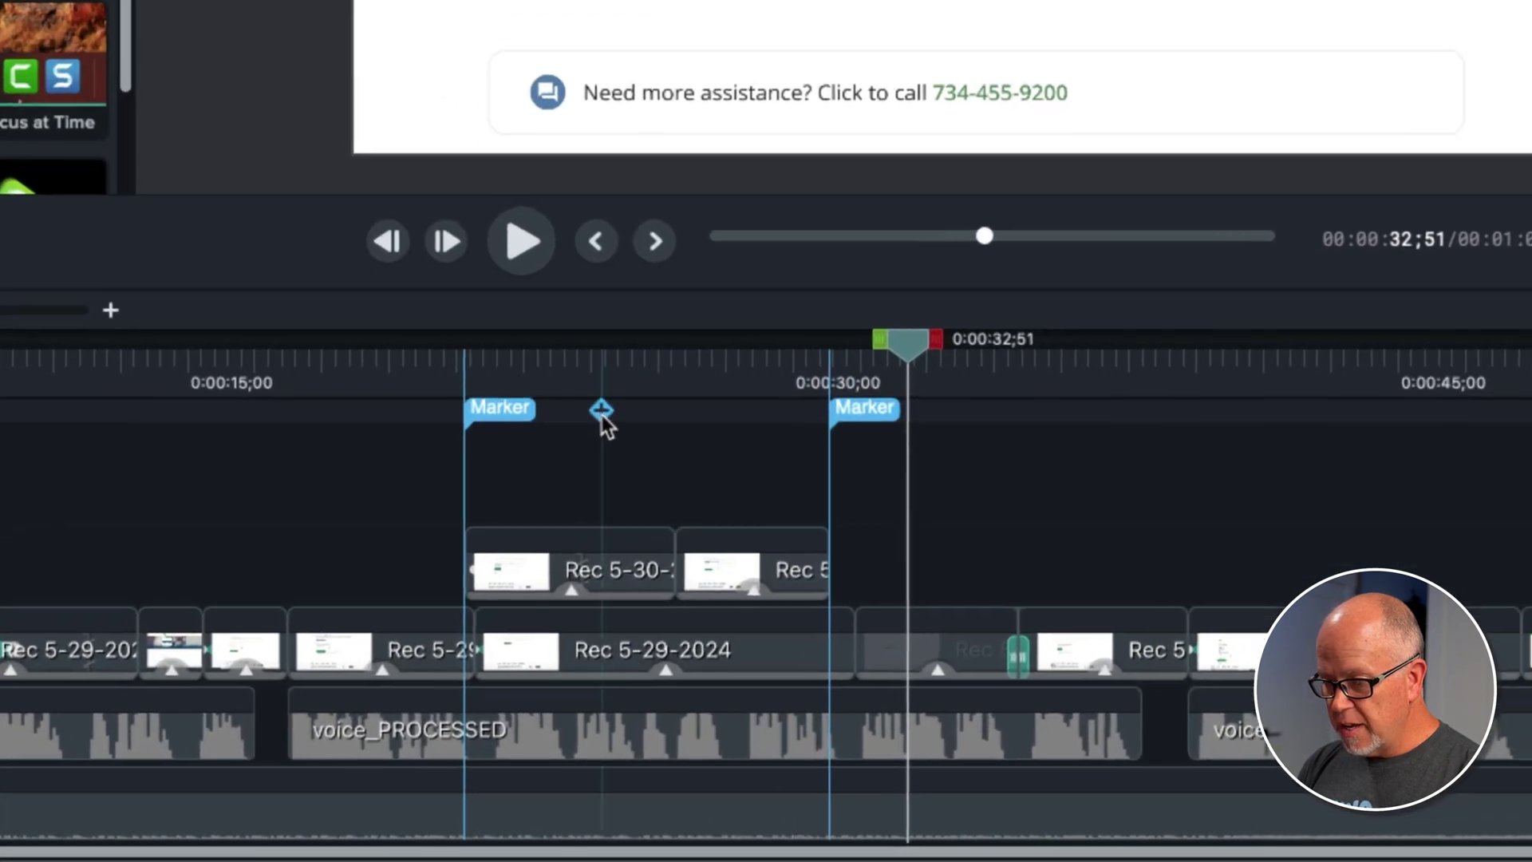
{"action": "left_click", "coordinate": [571, 616]}
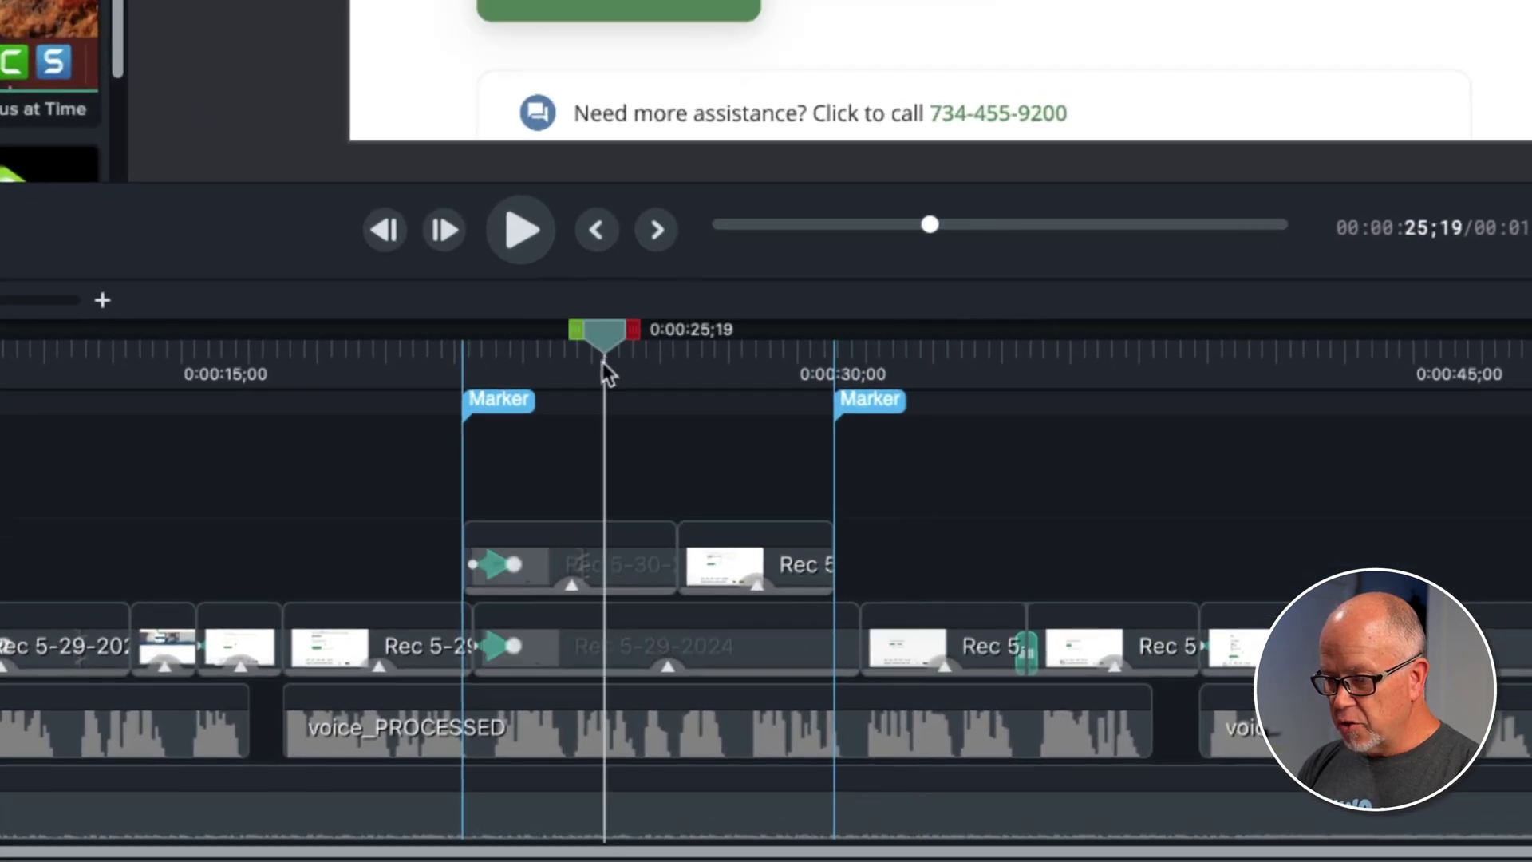
{"action": "left_click", "coordinate": [592, 573]}
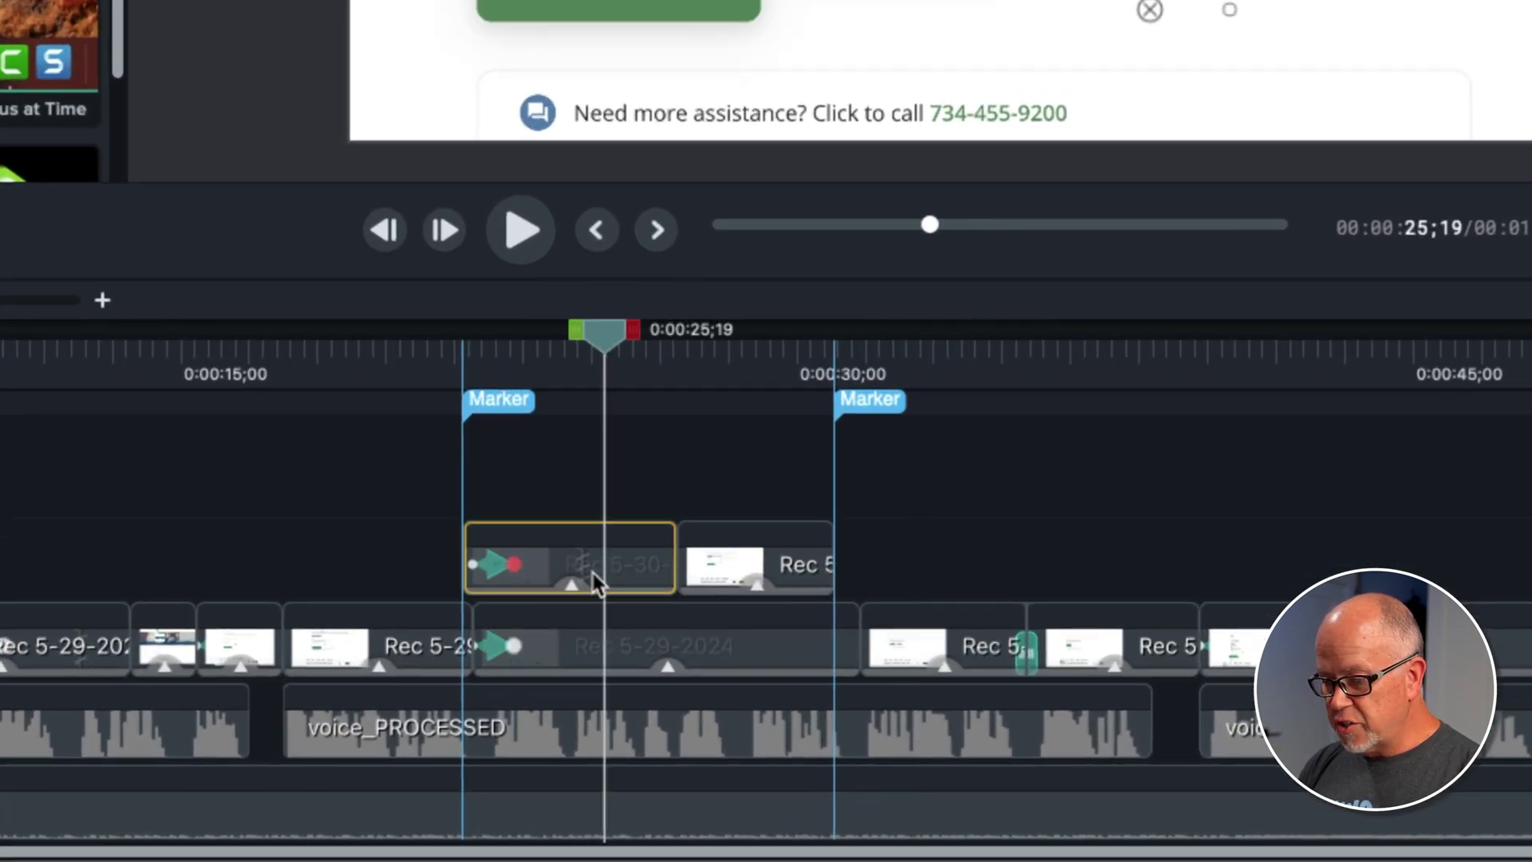
{"action": "left_click", "coordinate": [712, 567]}
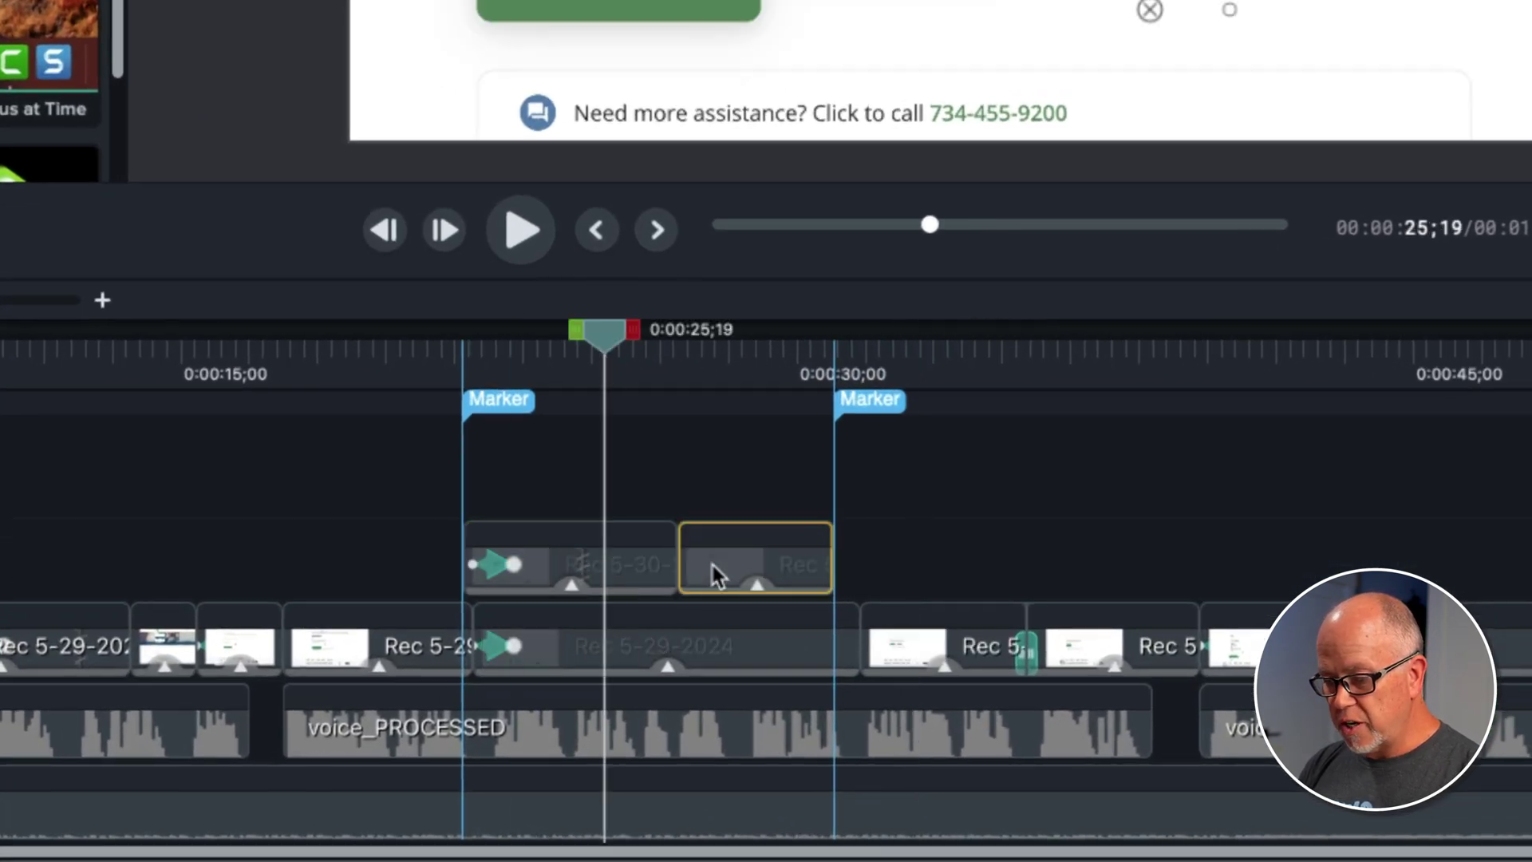
{"action": "left_click", "coordinate": [547, 642]}
{"action": "left_click", "coordinate": [701, 479]}
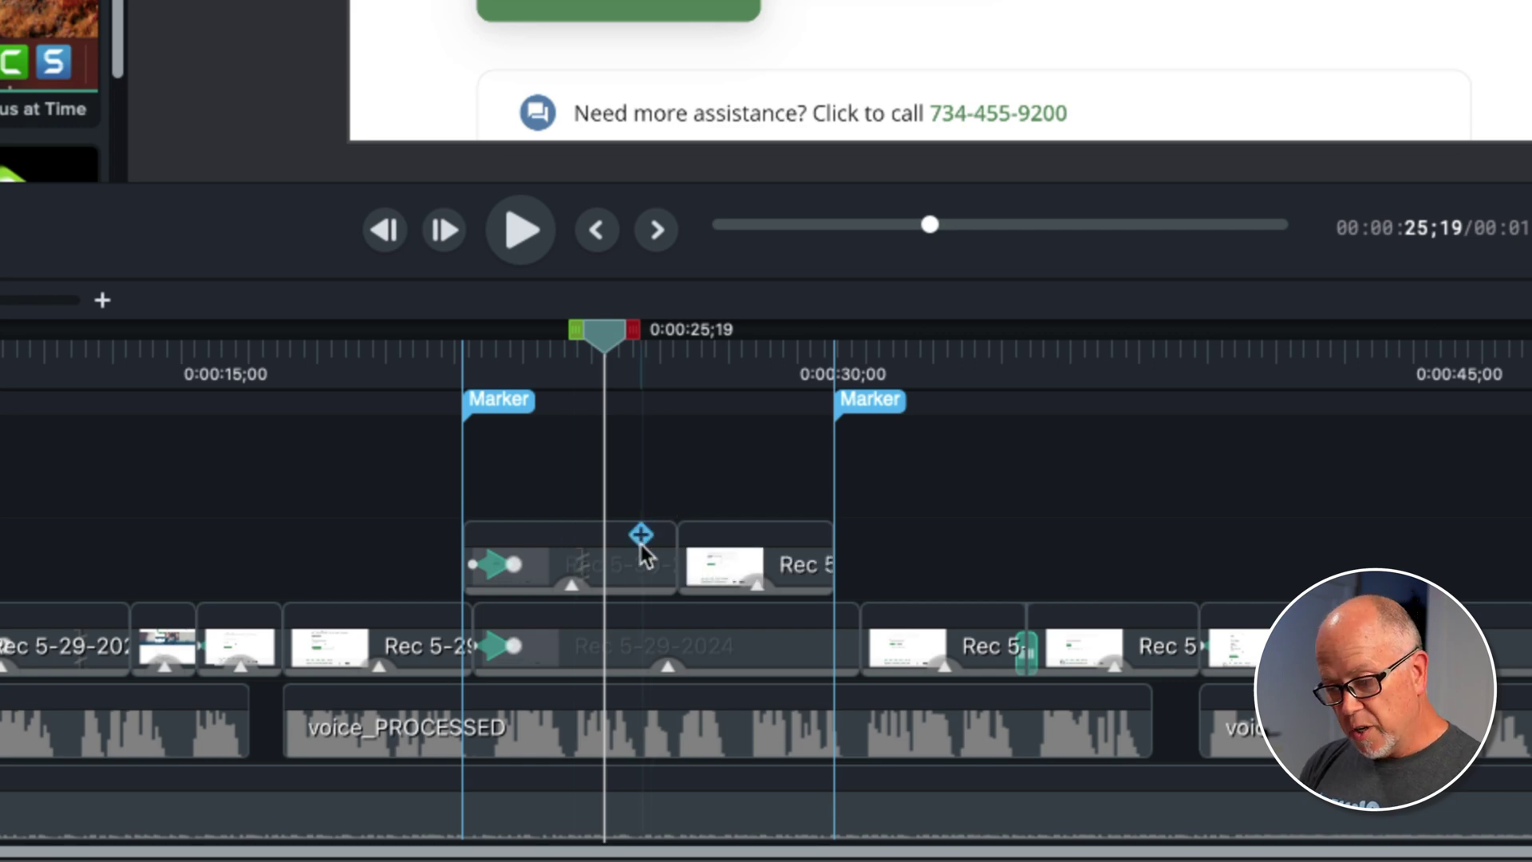
{"action": "left_click_drag", "start_coordinate": [604, 342], "coordinate": [600, 340]}
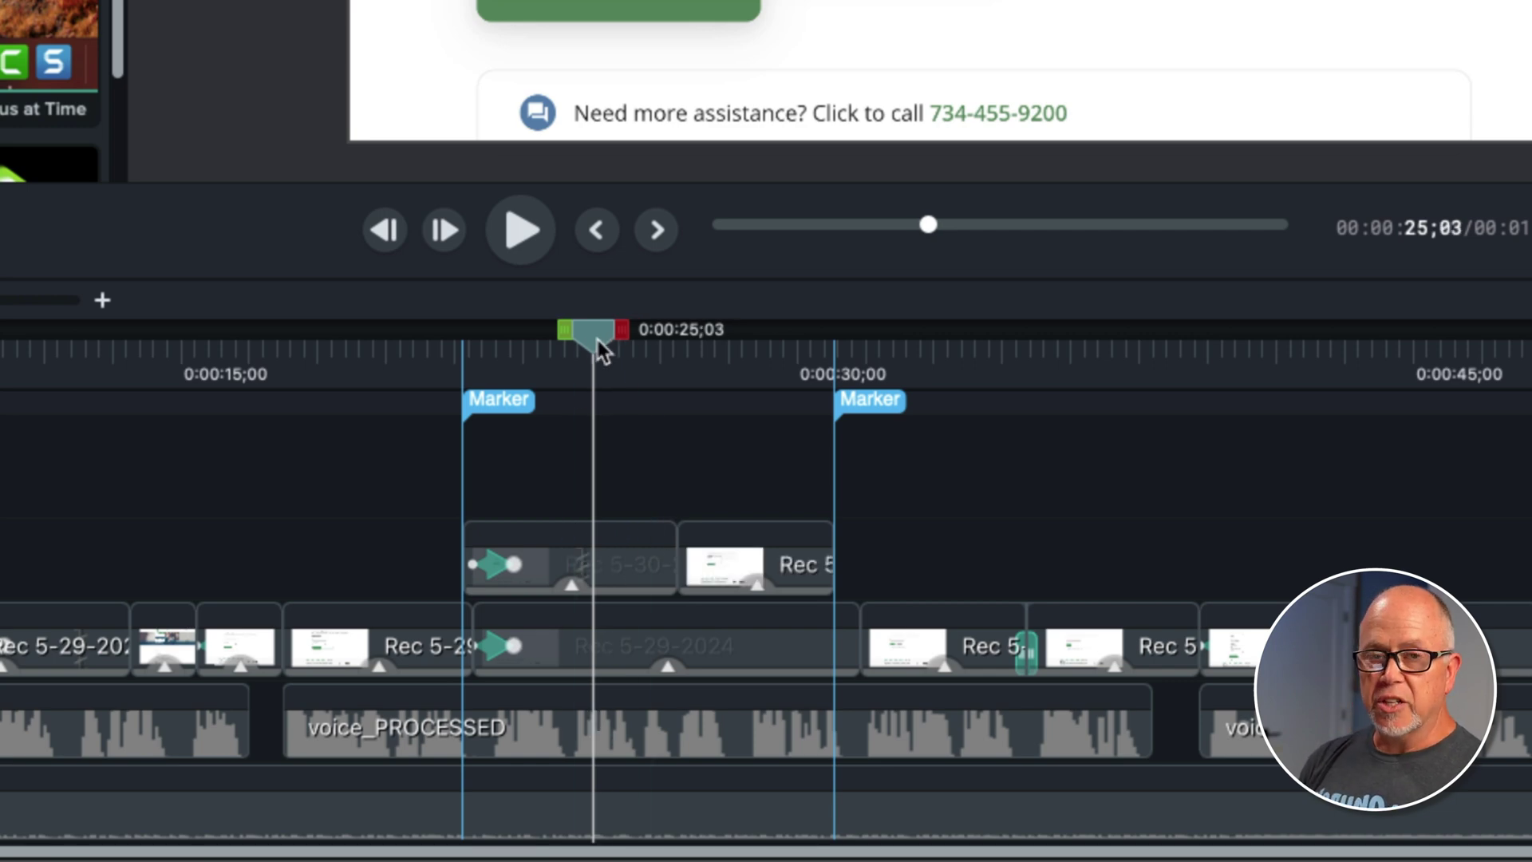